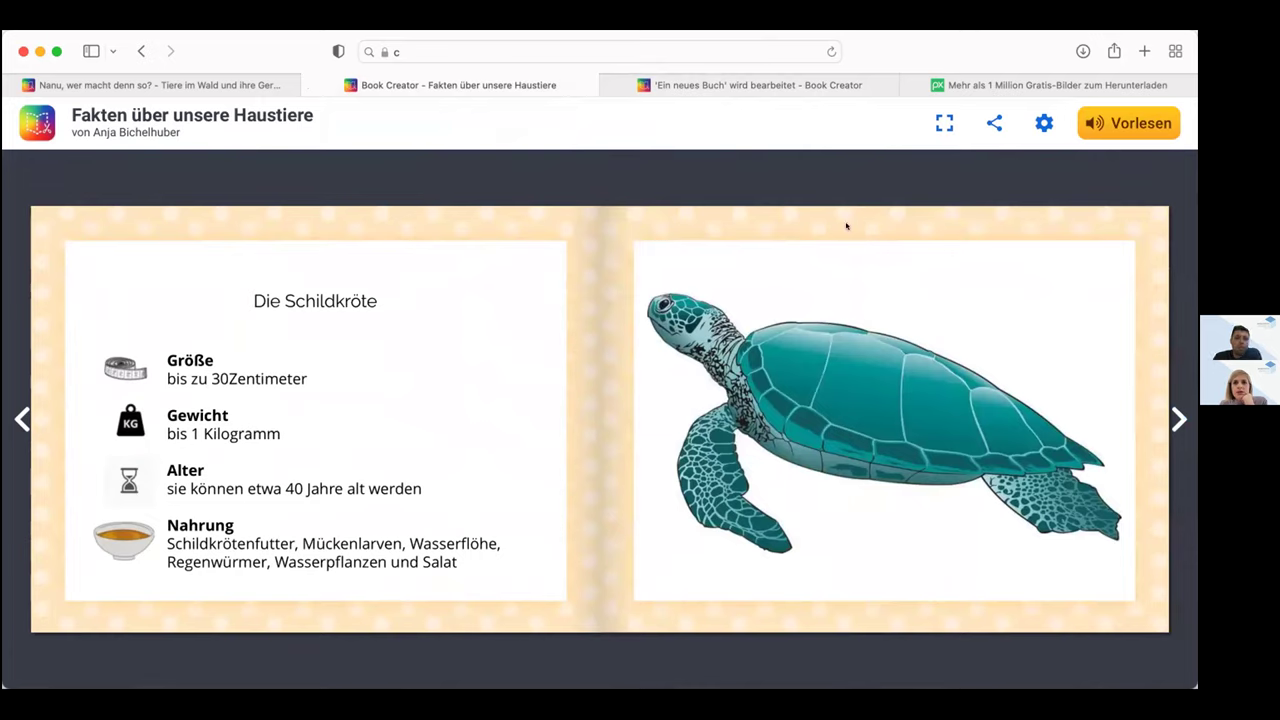
Switch to the new book being edited and give page 2 the light green dotted frame as its background
click(736, 83)
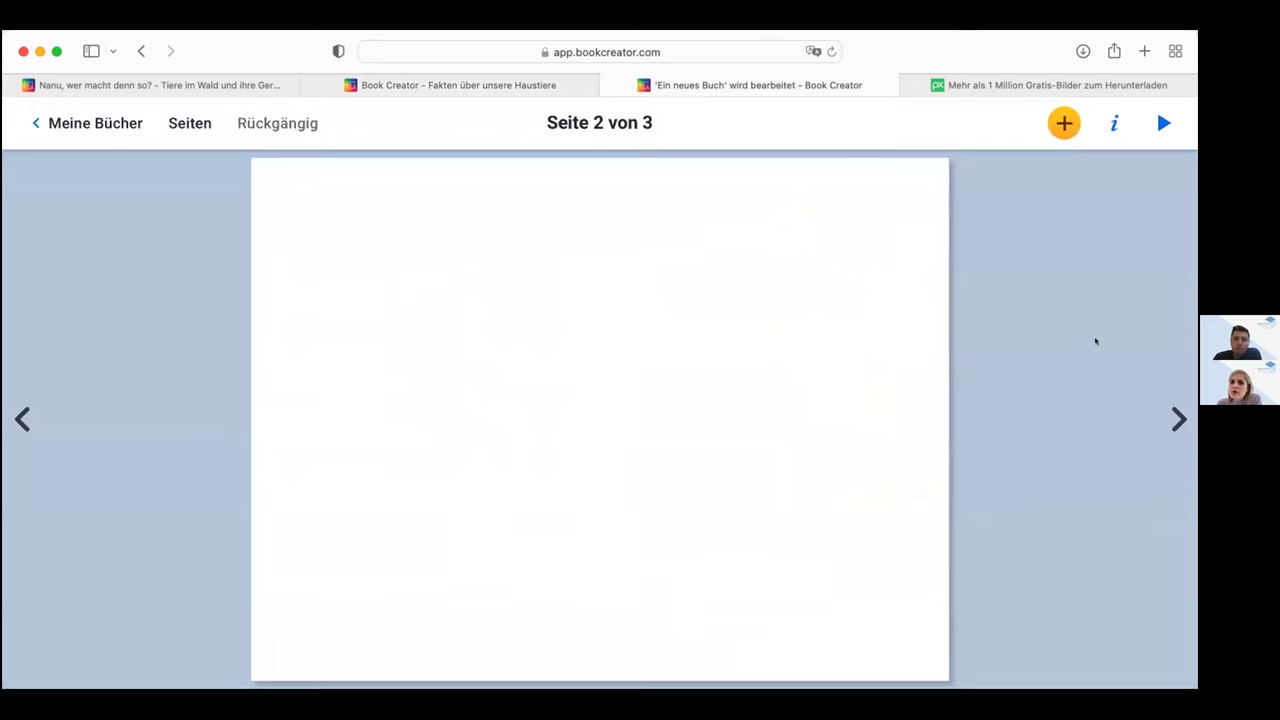
click(1062, 122)
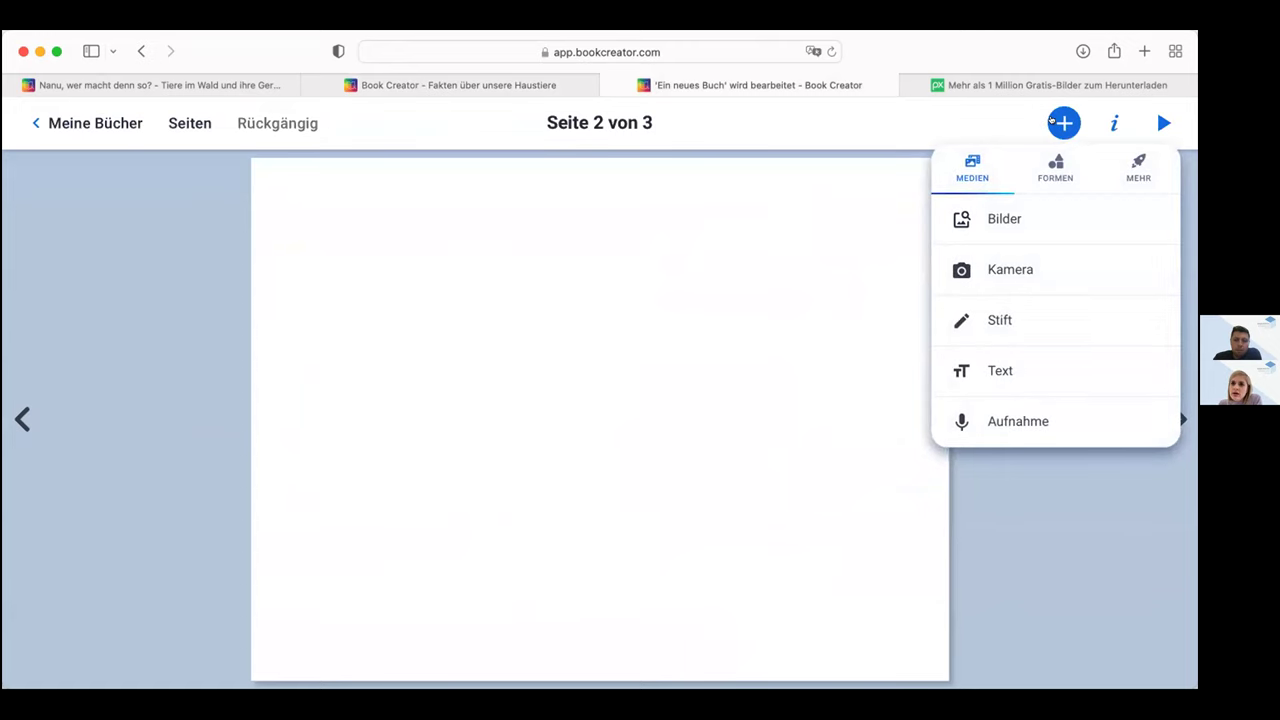
click(1114, 122)
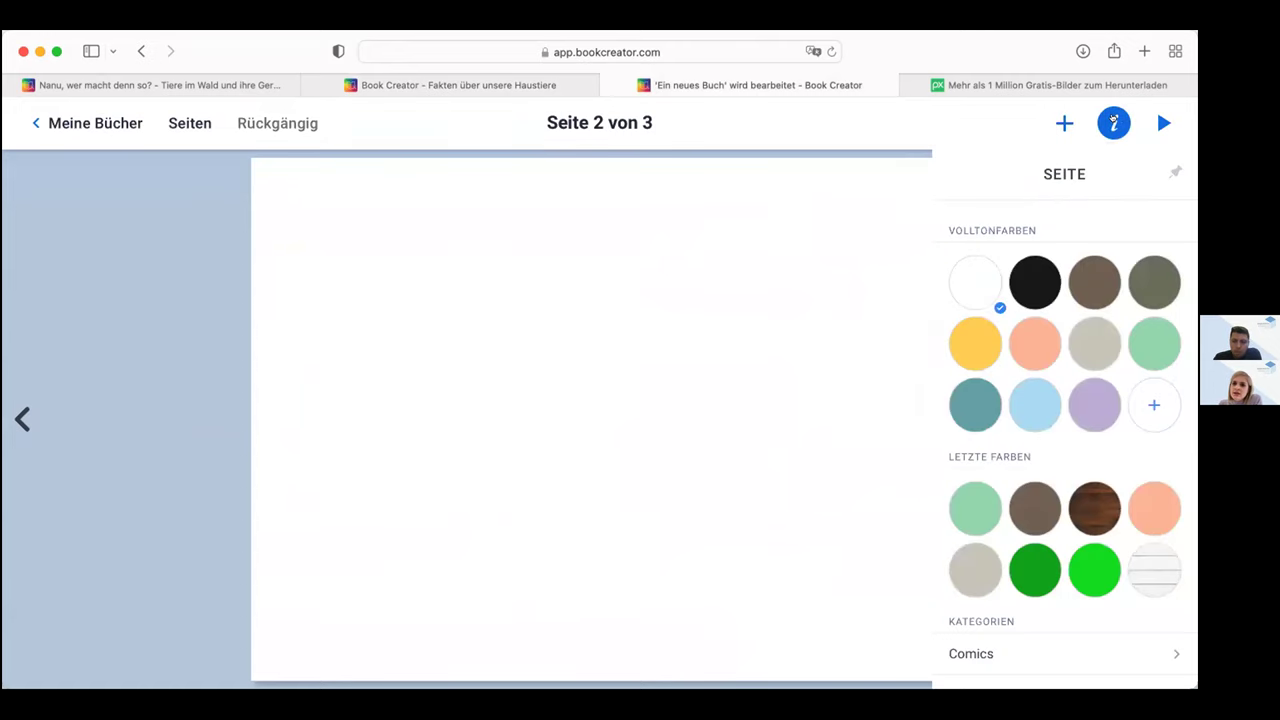
scroll(1120, 387, down, 4)
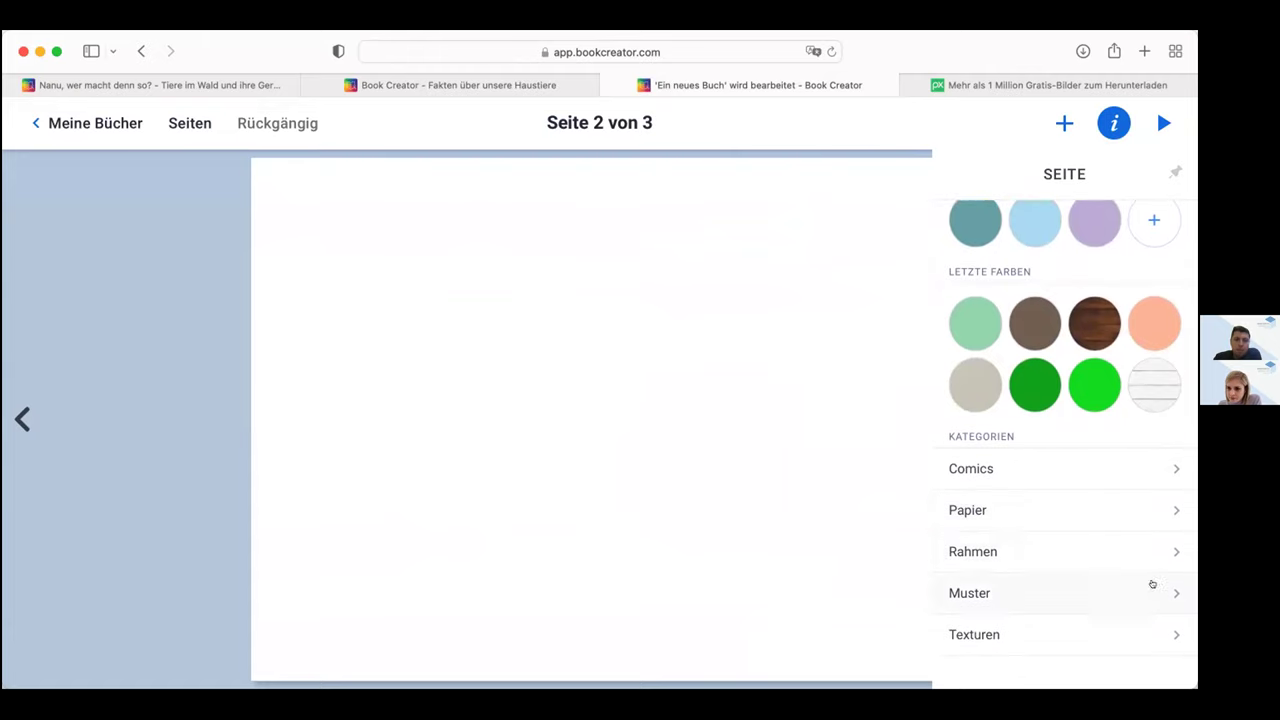
click(1153, 588)
scroll(1086, 503, down, 1)
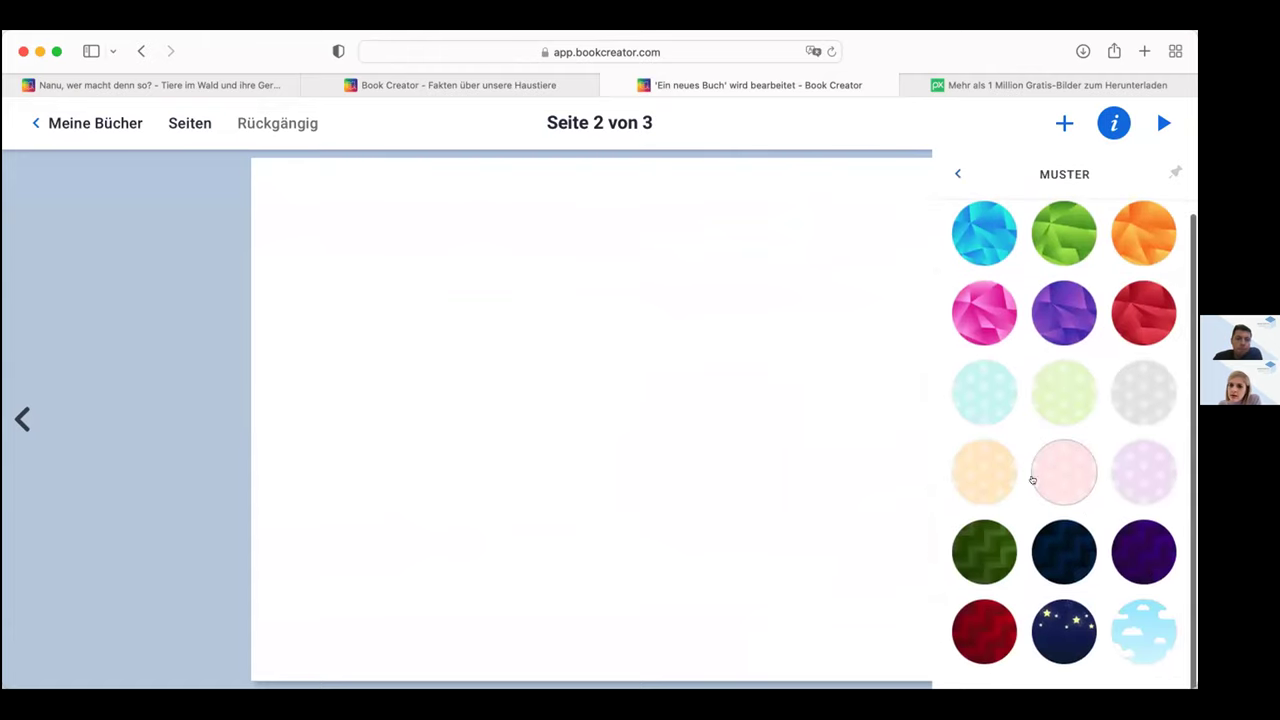
click(957, 173)
scroll(1038, 442, down, 4)
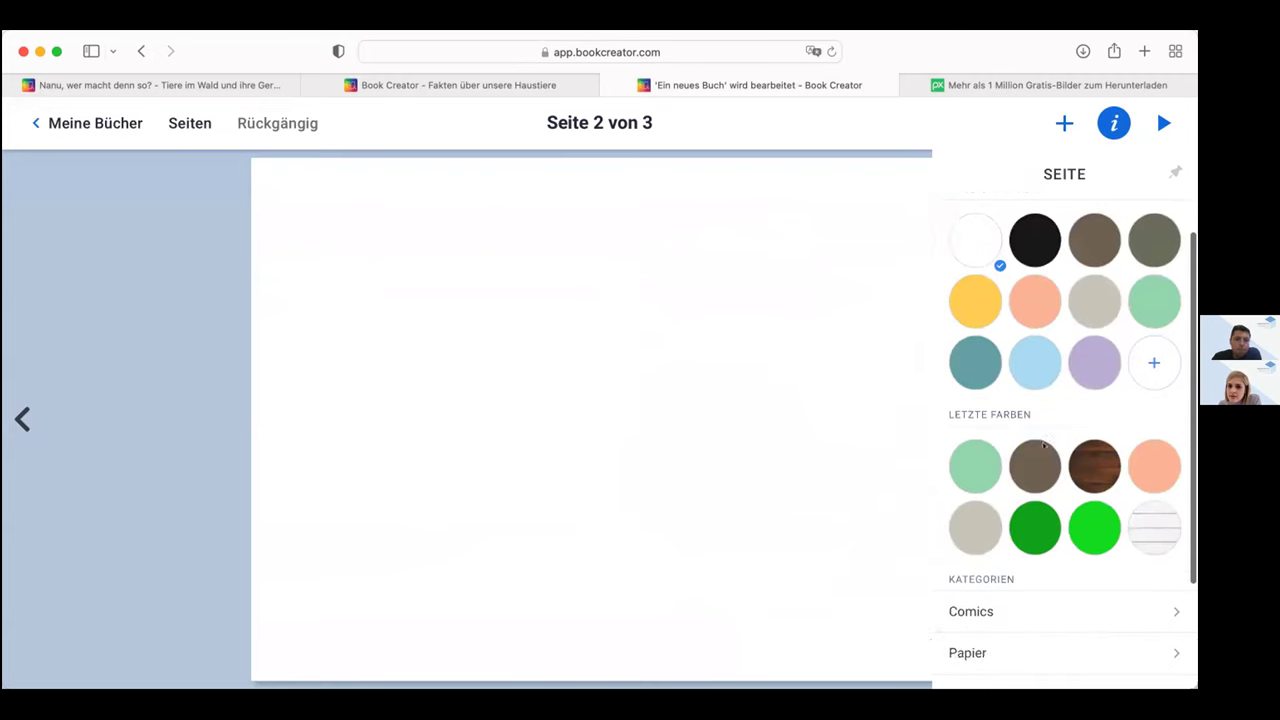
click(1155, 545)
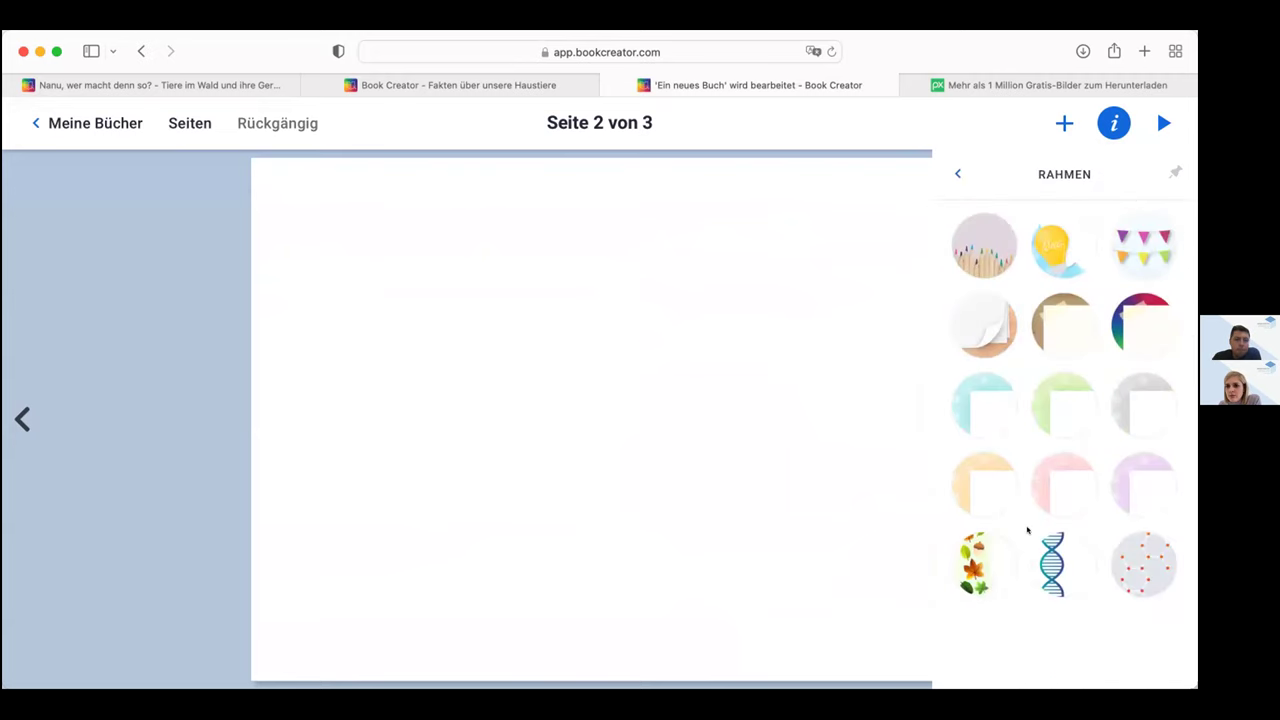
click(1058, 396)
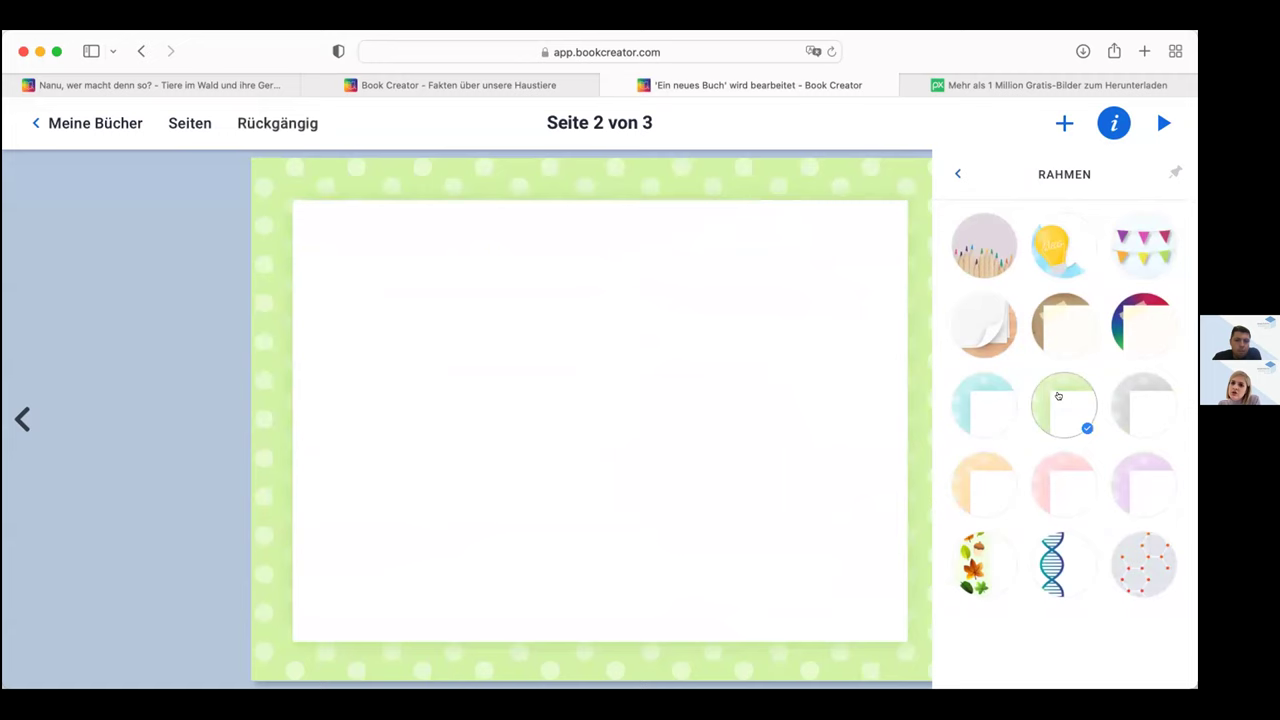
click(953, 164)
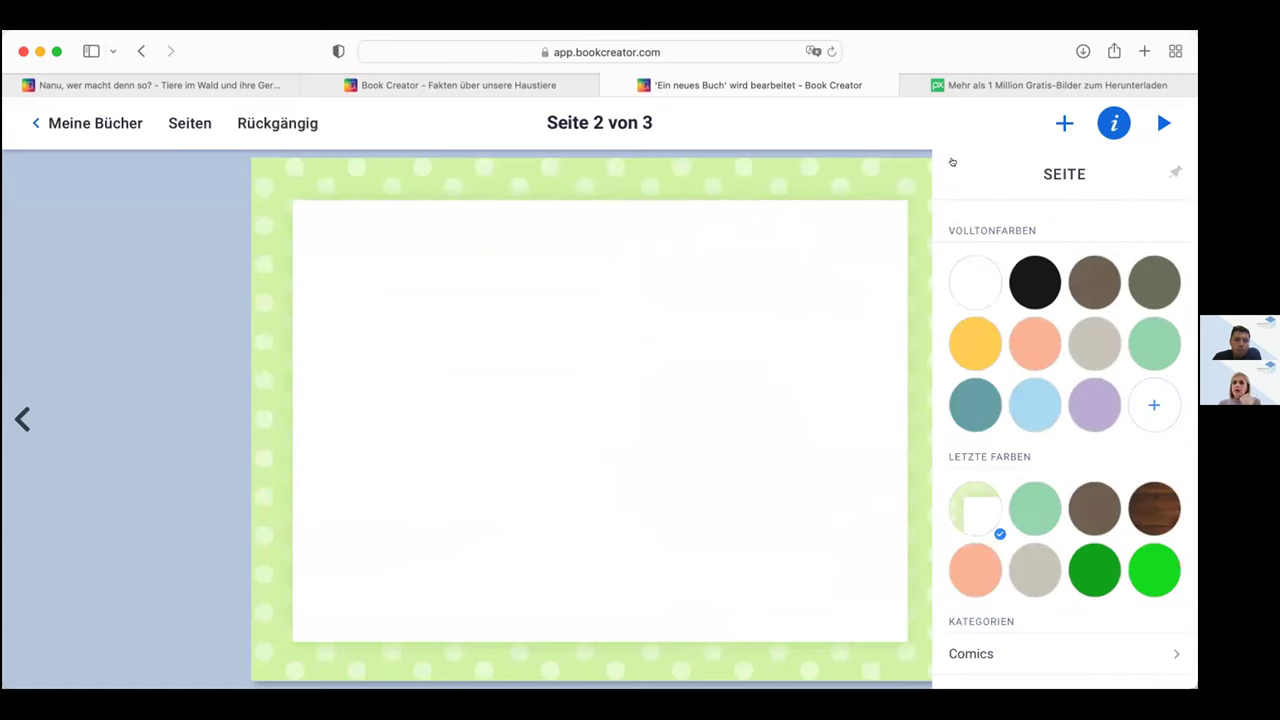
Insert the cartoon sheep picture from the computer onto page 2
click(1063, 122)
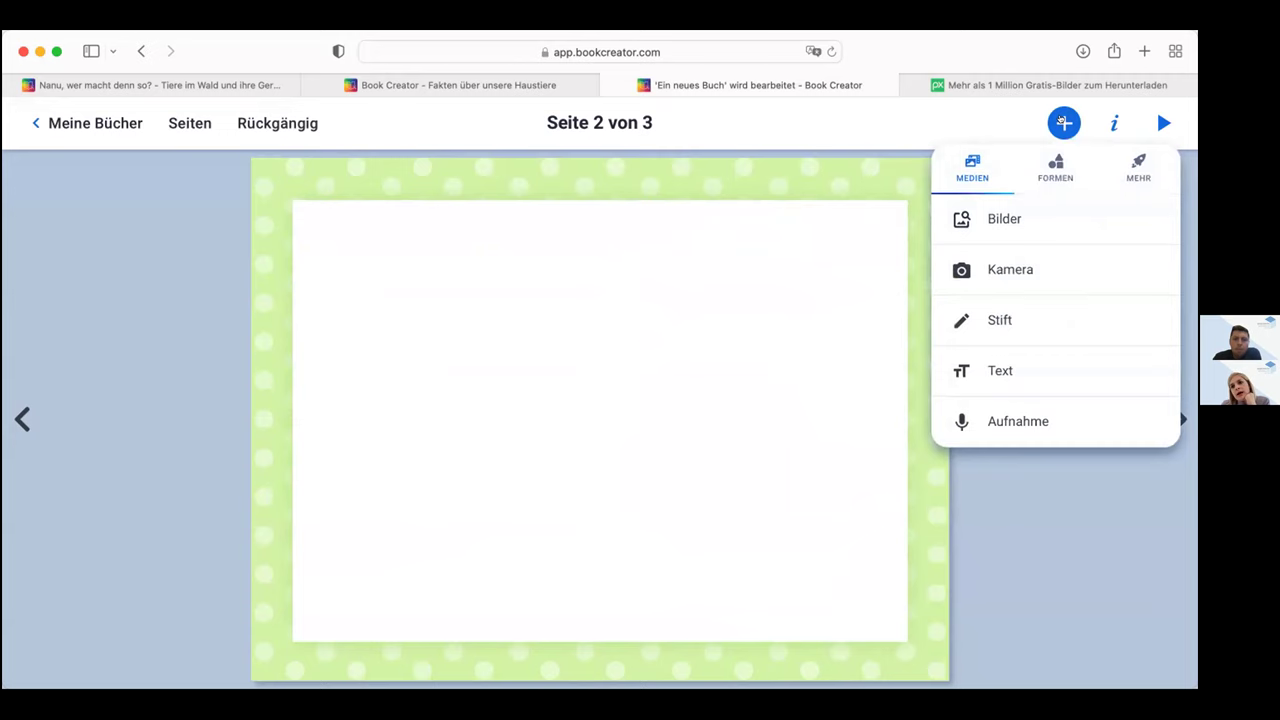
click(1020, 215)
click(646, 465)
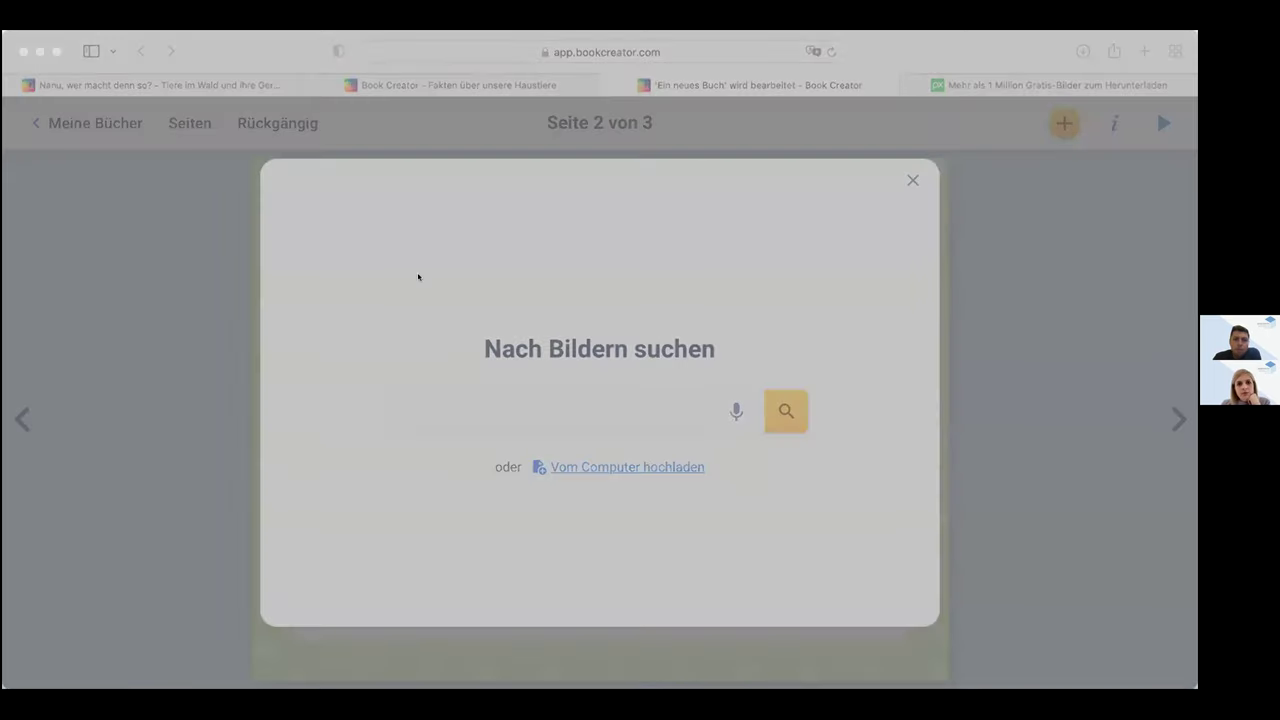
click(860, 517)
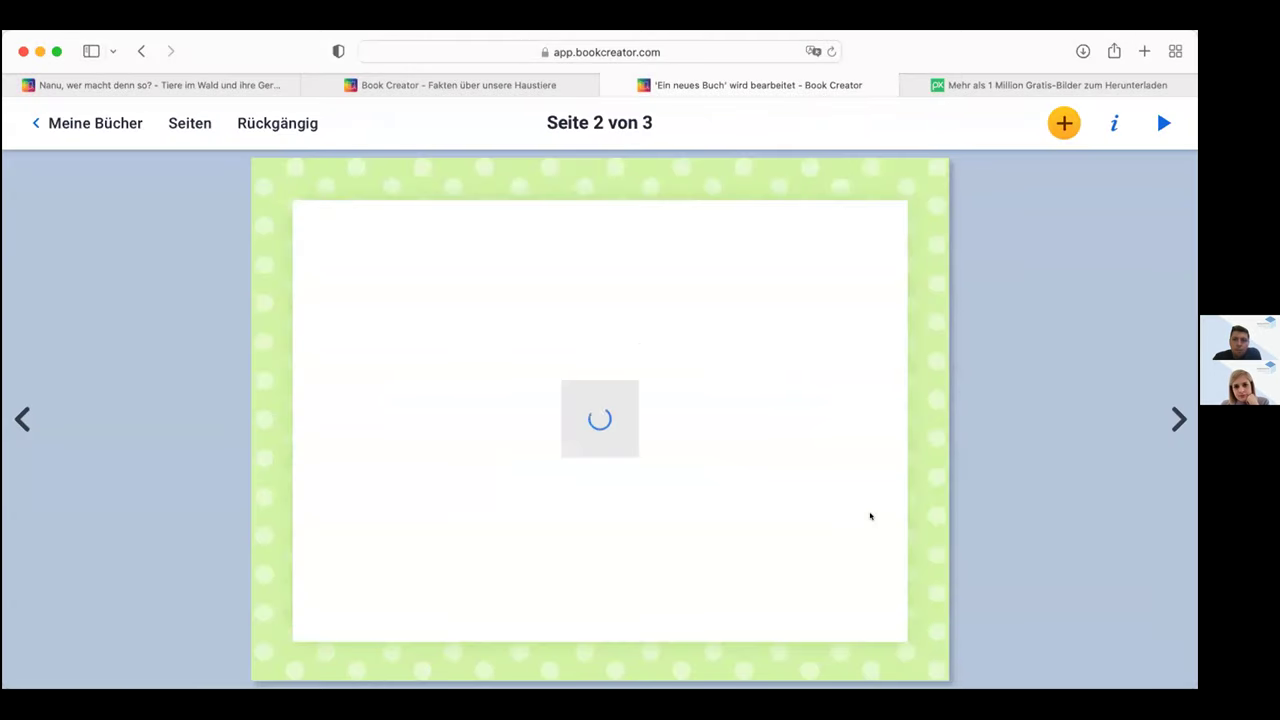
click(672, 450)
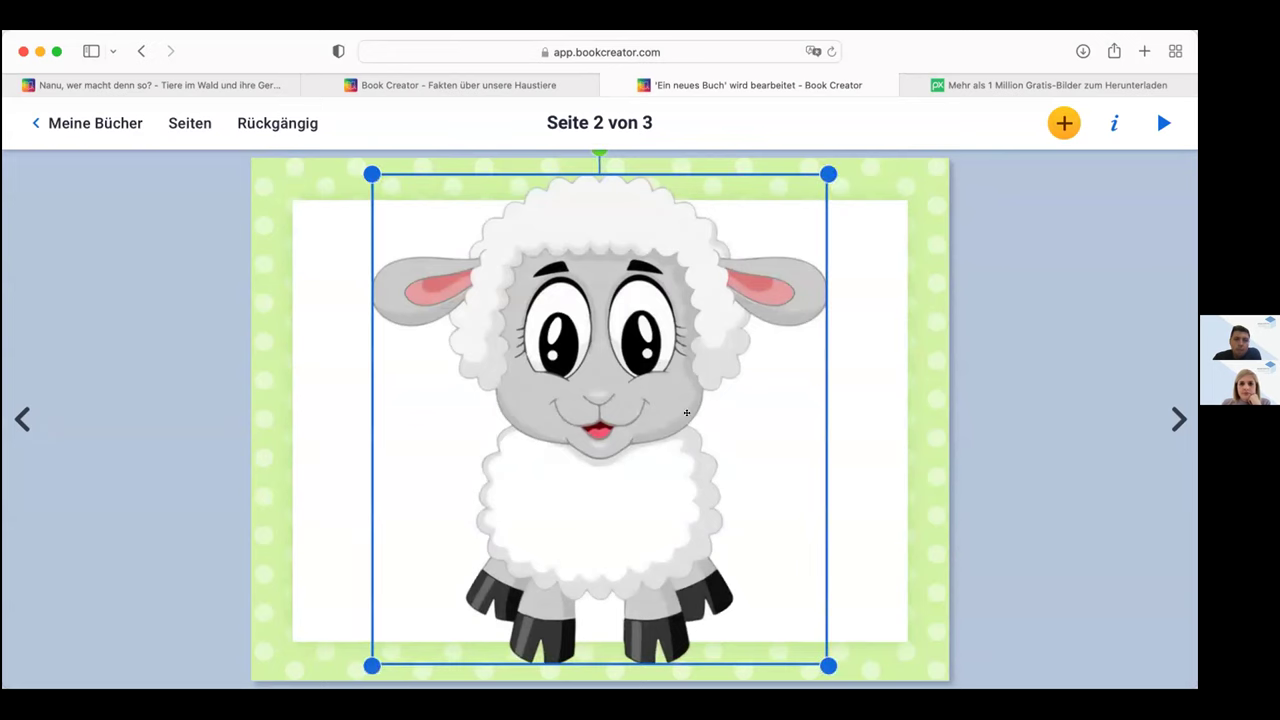
Shrink the sheep picture and place it at the right side of the page, inside the frame
drag(810, 171, 653, 340)
drag(509, 513, 681, 479)
drag(834, 329, 726, 437)
drag(630, 508, 789, 393)
click(591, 491)
Add the text "Das Schaf" and place it in the upper left area of the page, inside the frame
click(1055, 121)
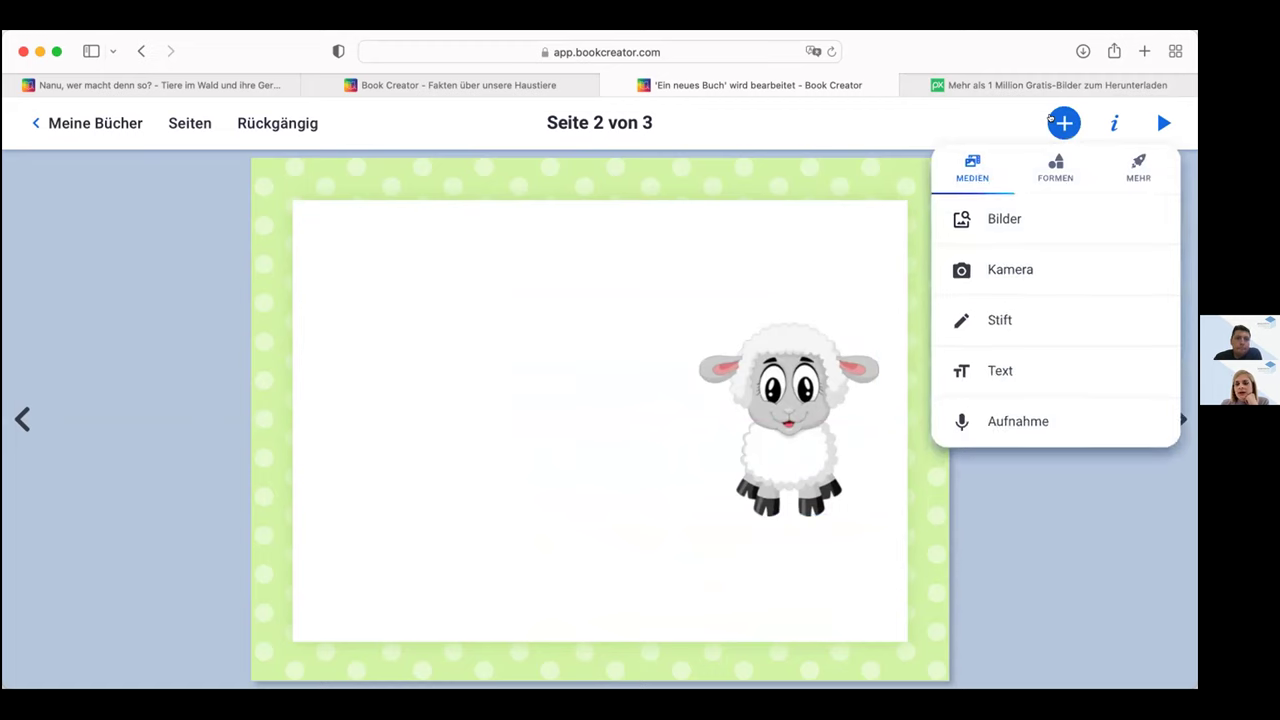
click(980, 368)
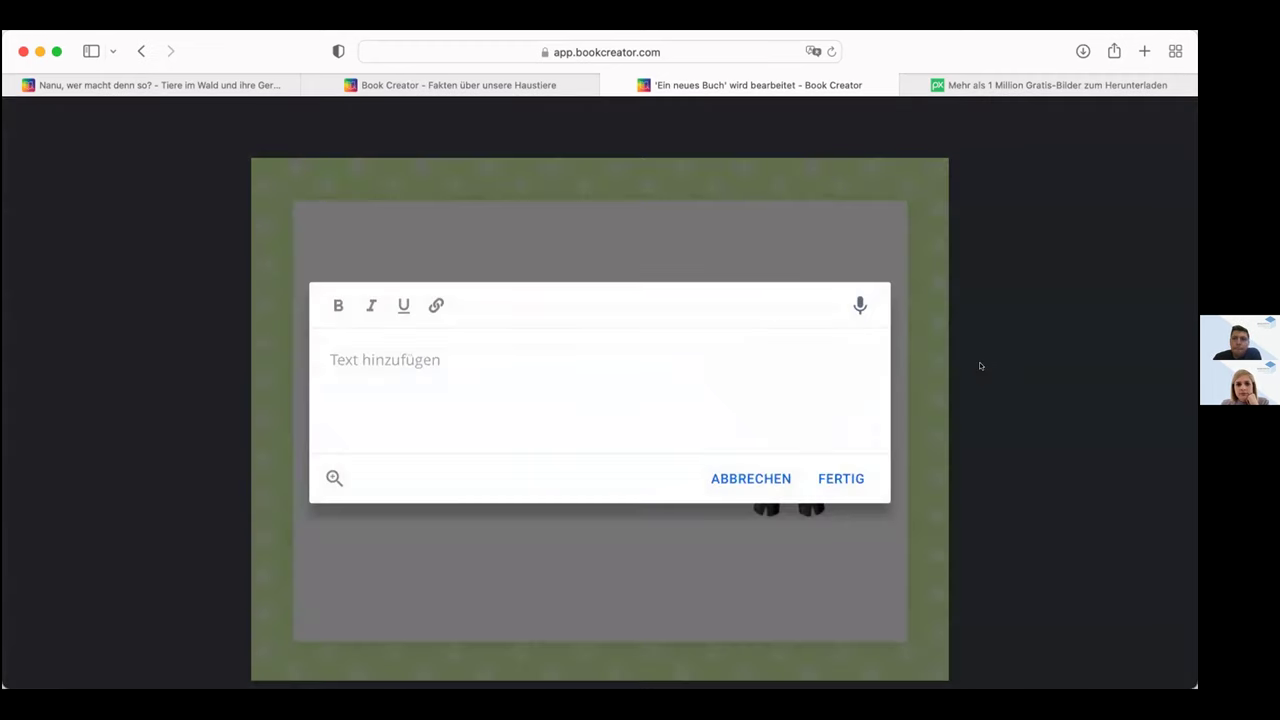
text(Das Schaf)
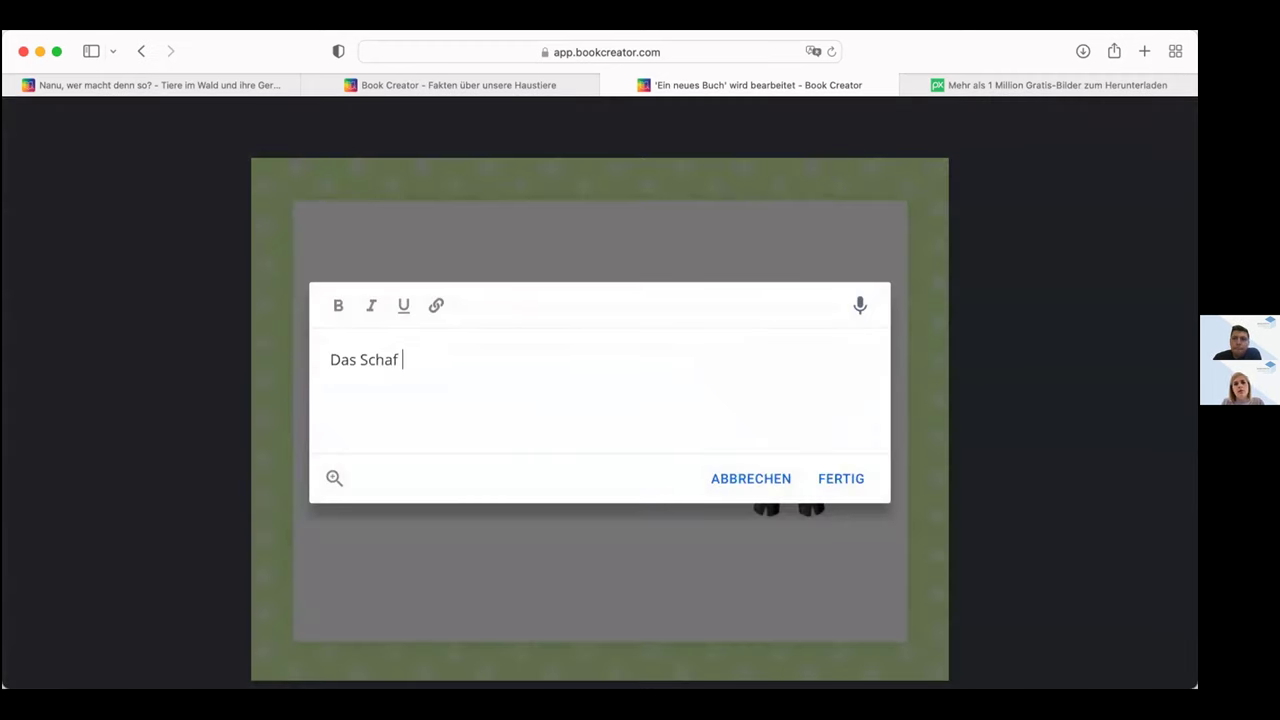
click(840, 478)
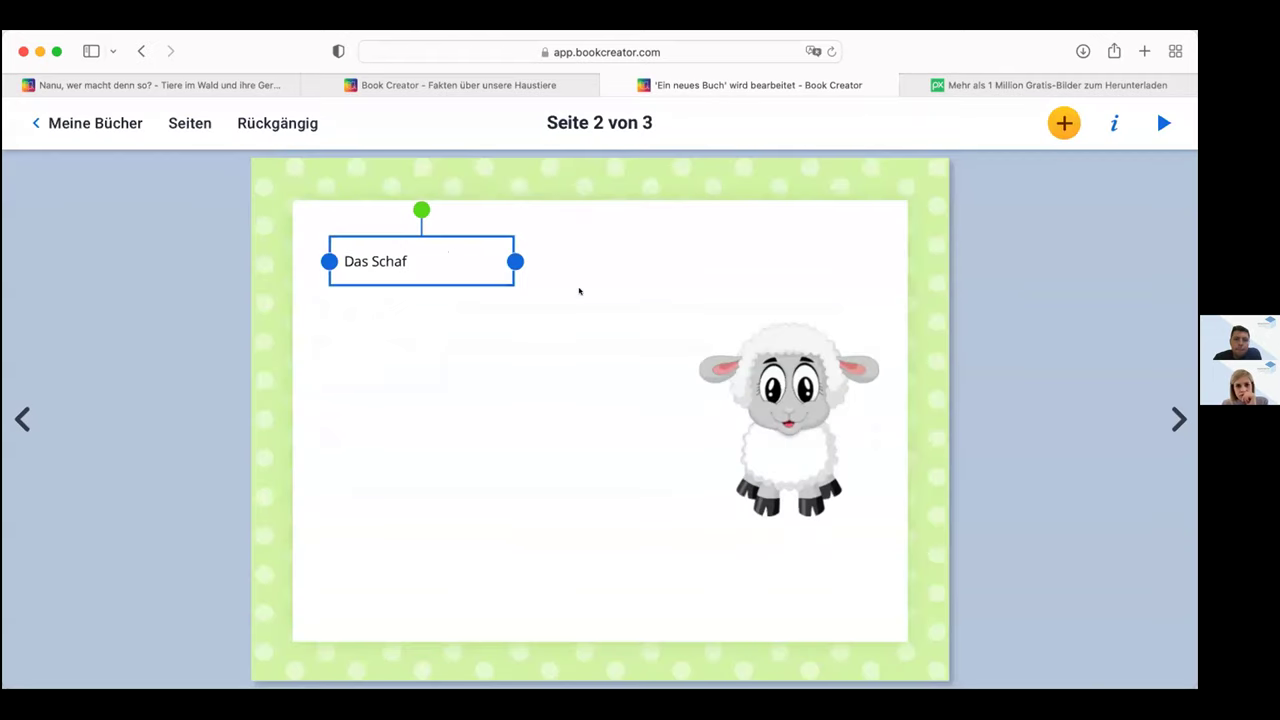
drag(445, 252, 461, 274)
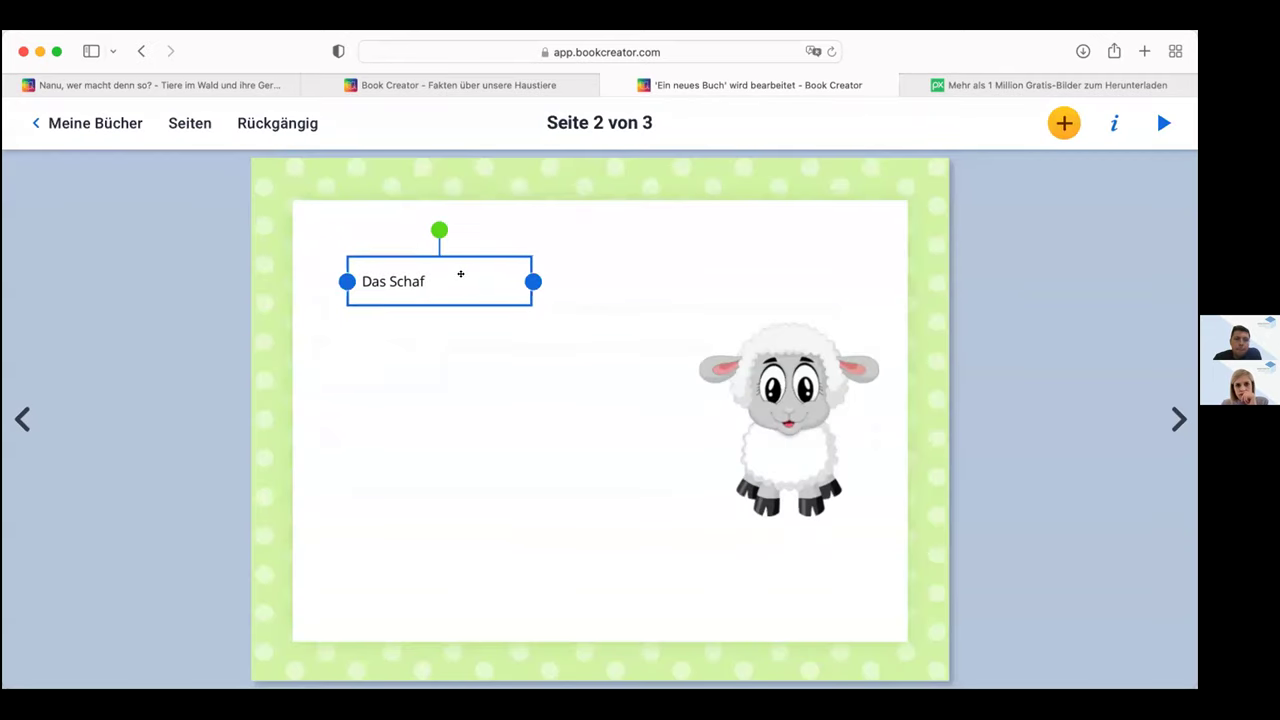
Set the "Das Schaf" heading to size 43 in the Comfortaa font and widen its text box slightly
right_click(490, 263)
click(640, 319)
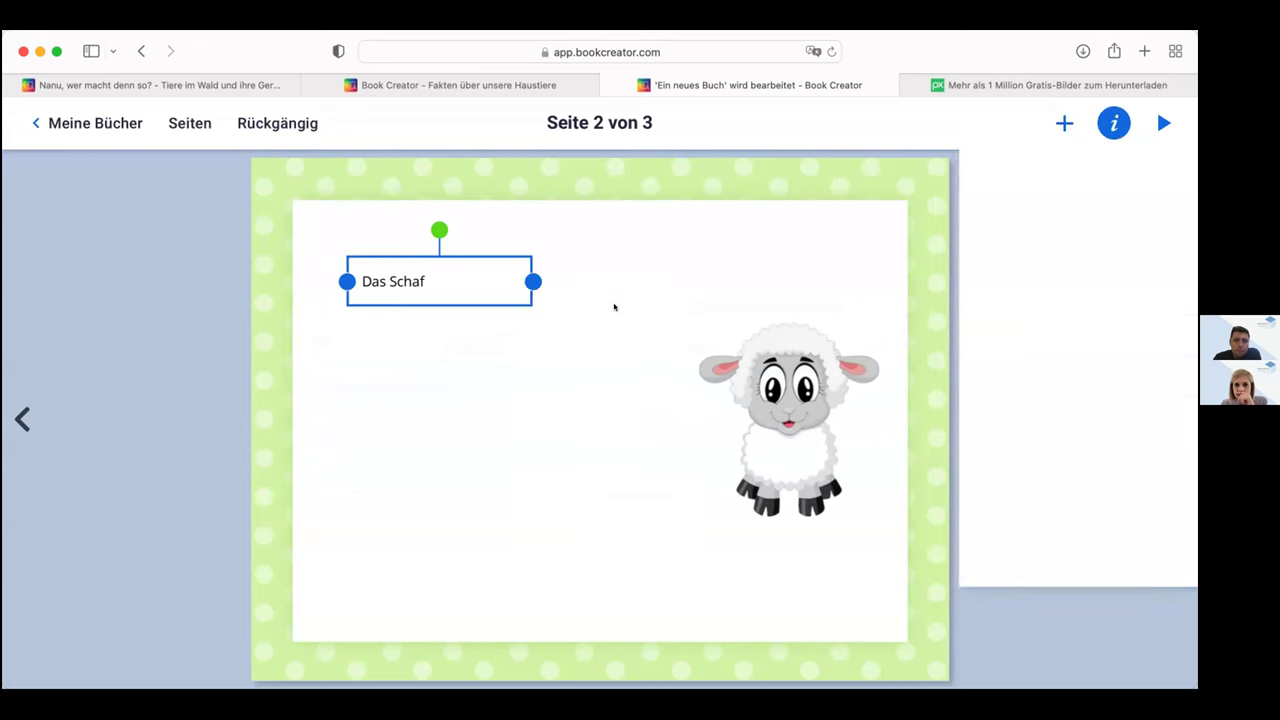
mouse_move(993, 242)
mouse_down()
mouse_move(1020, 242)
mouse_move(1004, 237)
mouse_up()
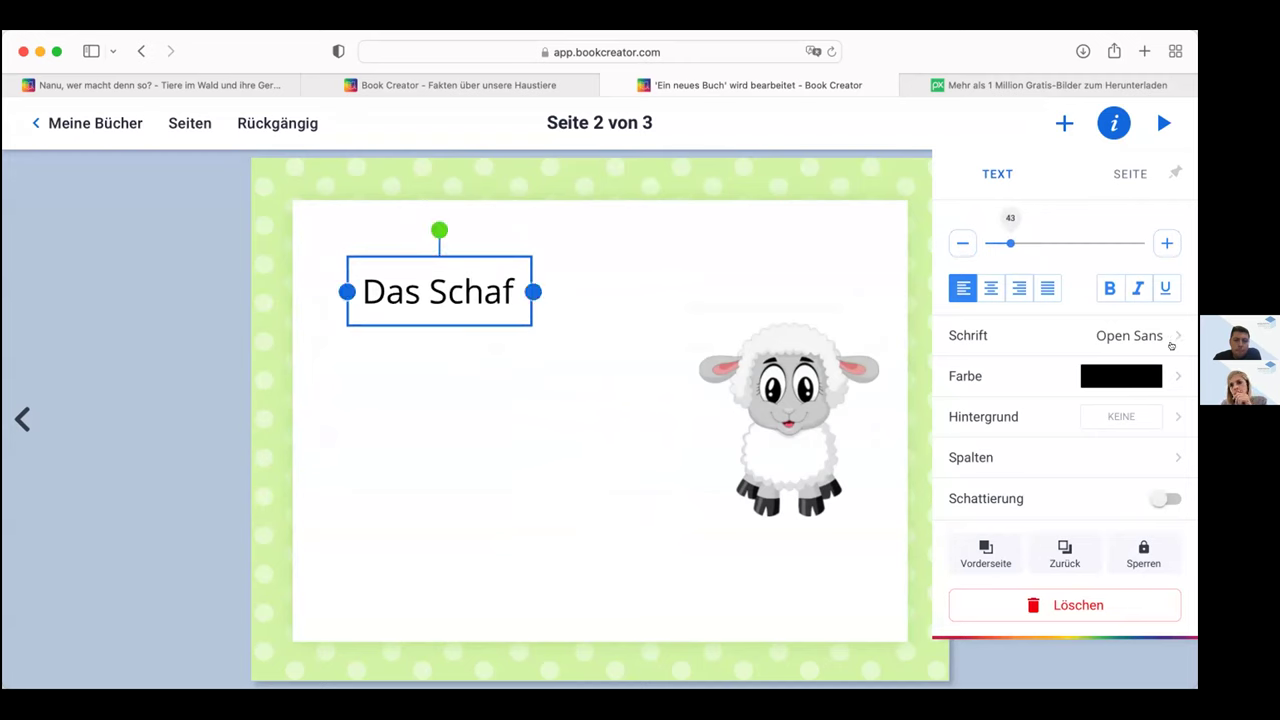
click(1171, 345)
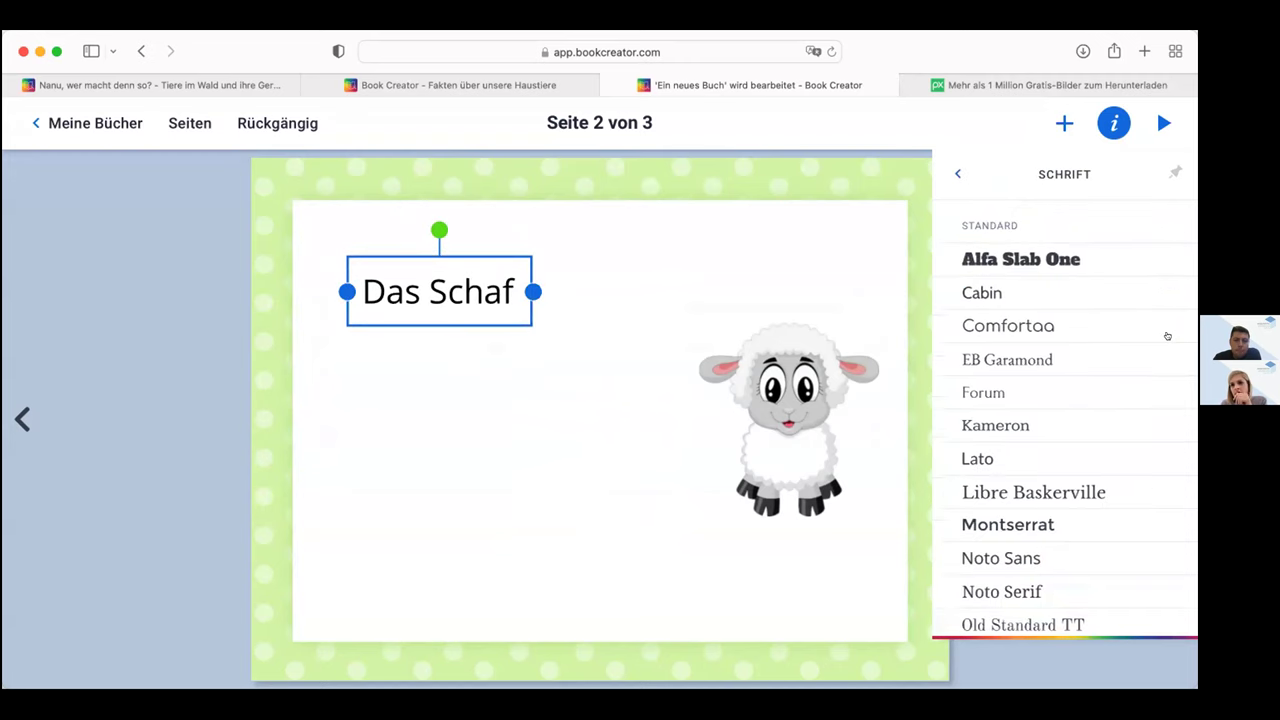
click(995, 326)
drag(523, 301, 576, 306)
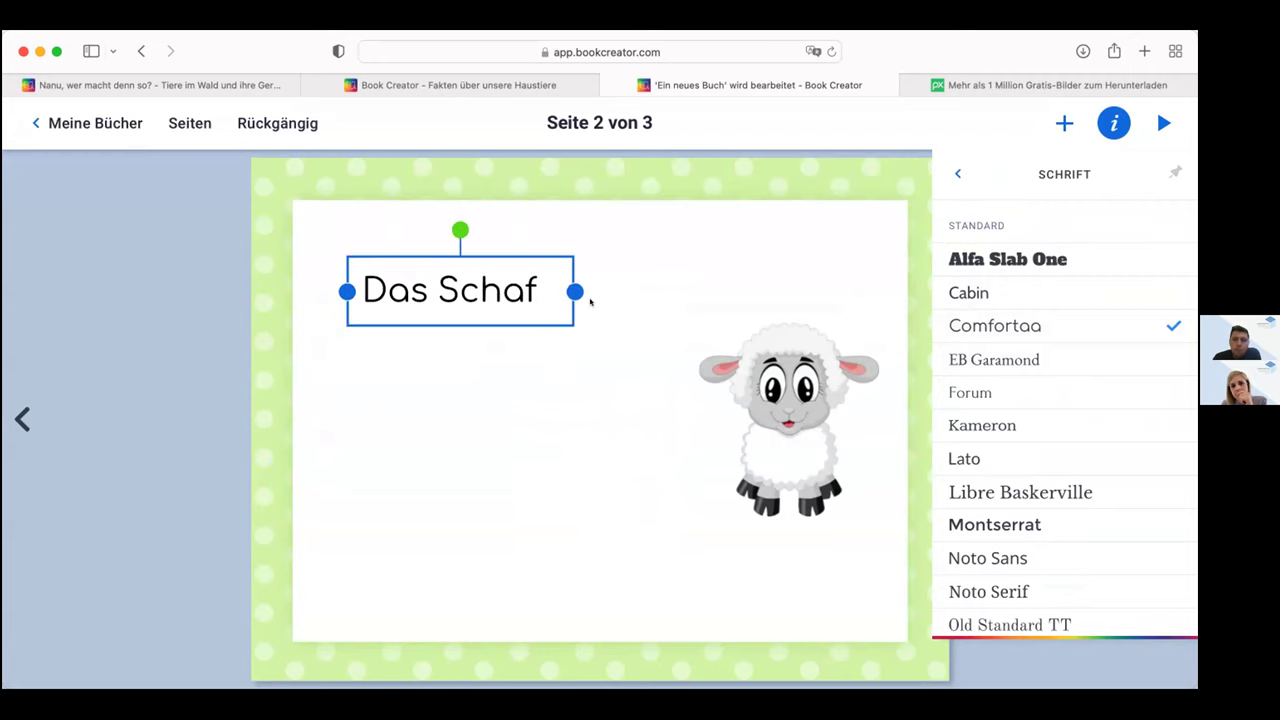
Colour the "Das Schaf" heading with the standard green and deselect it
click(955, 172)
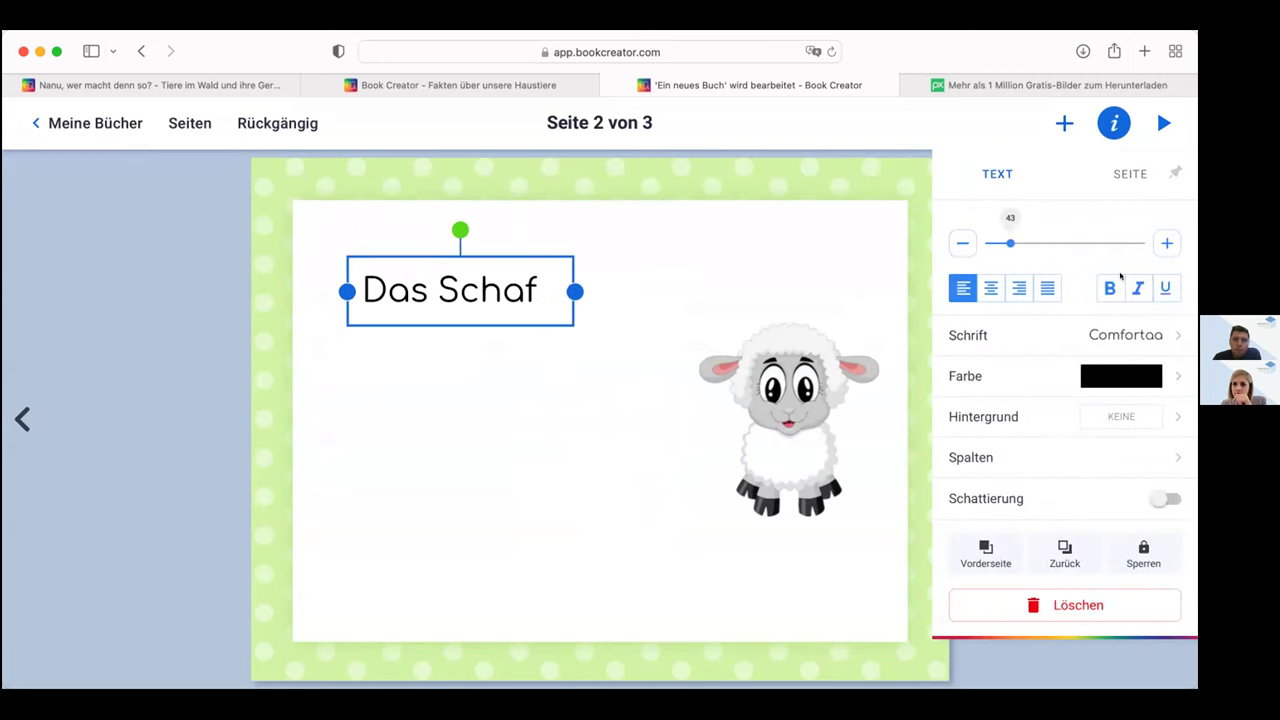
click(1163, 370)
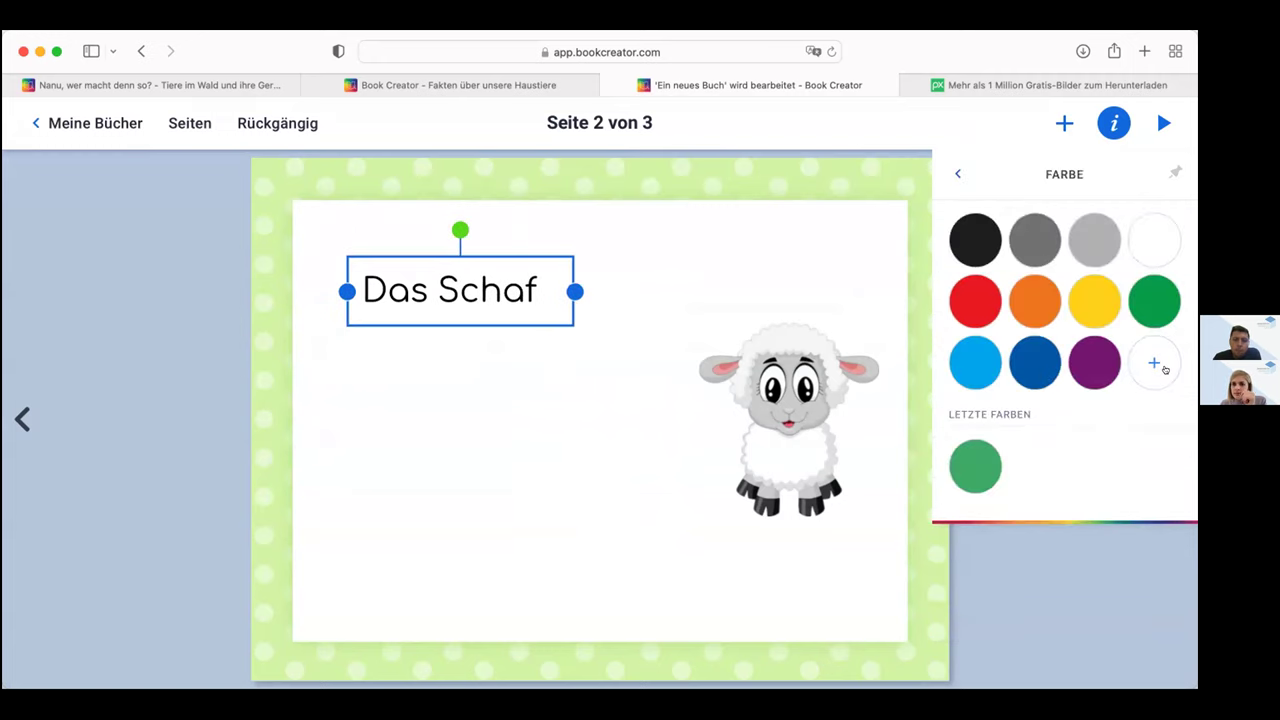
click(1154, 297)
click(551, 477)
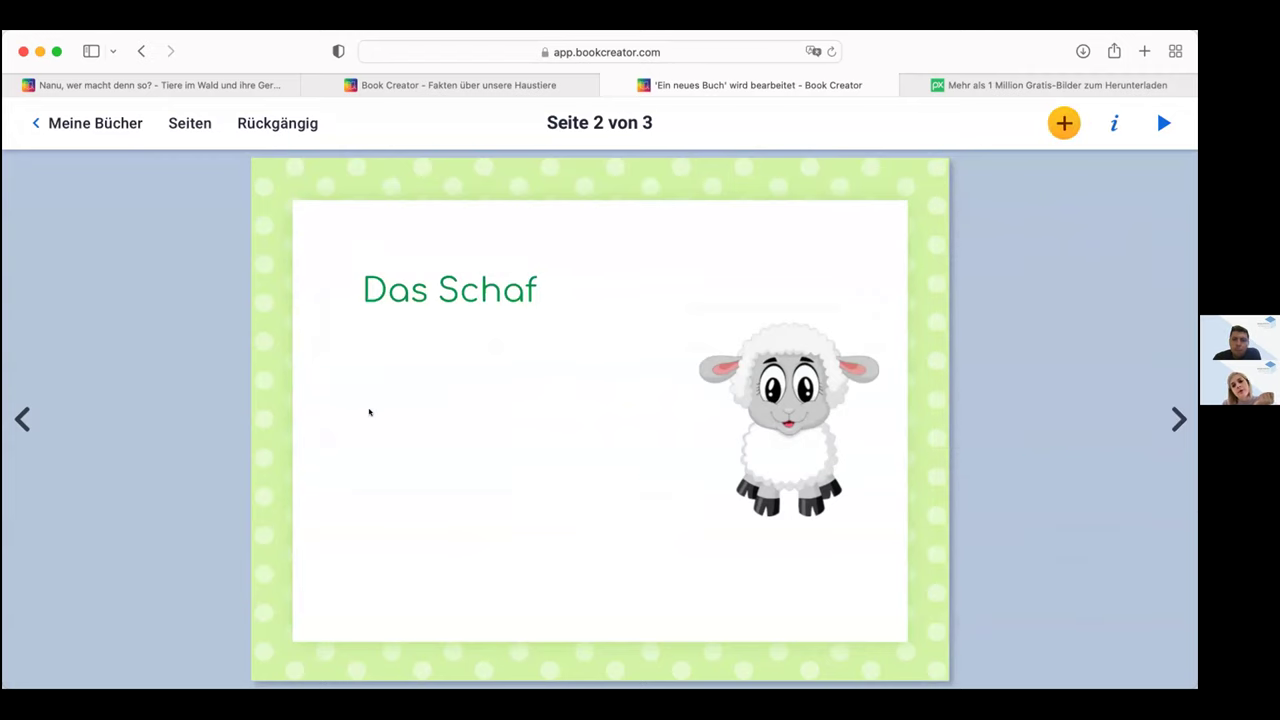
Add the text "Das Schaf lebt am Bauernhof. Es hat ein weiches weißes Fell." and place it beneath the heading
click(1064, 122)
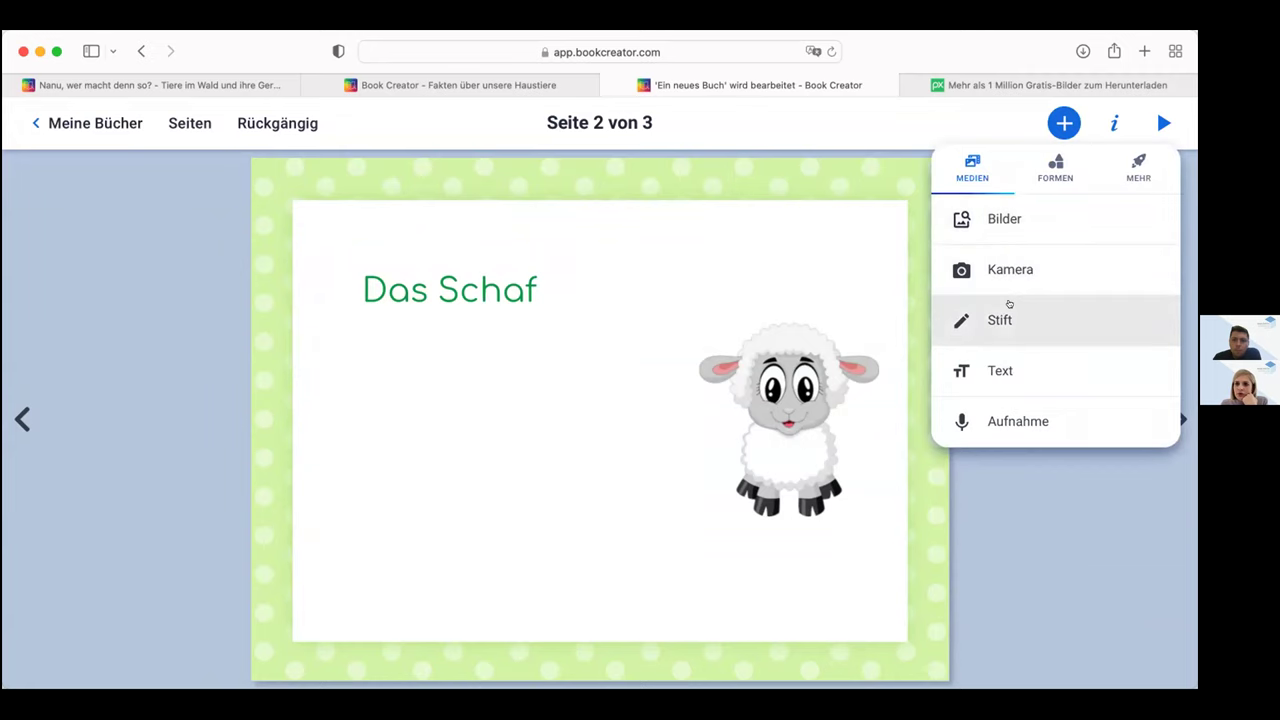
click(1006, 355)
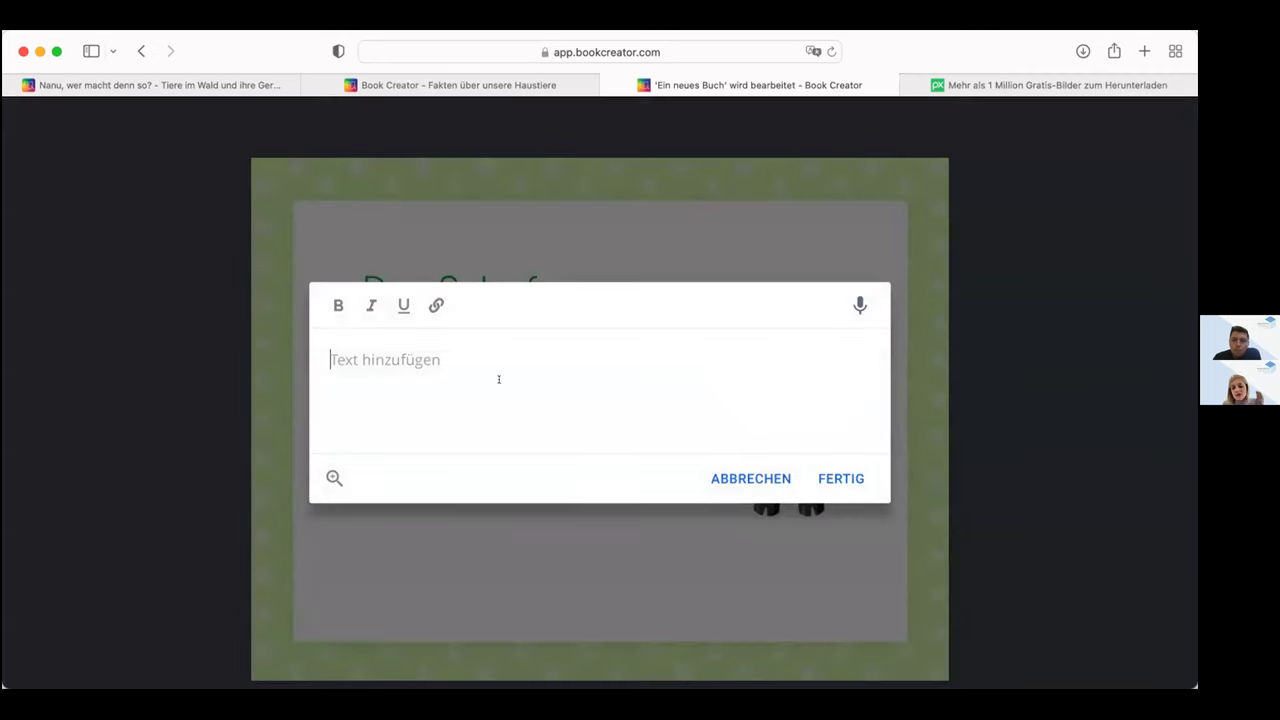
text(Das SCha)
key(BackSpace)
key(BackSpace)
key(BackSpace)
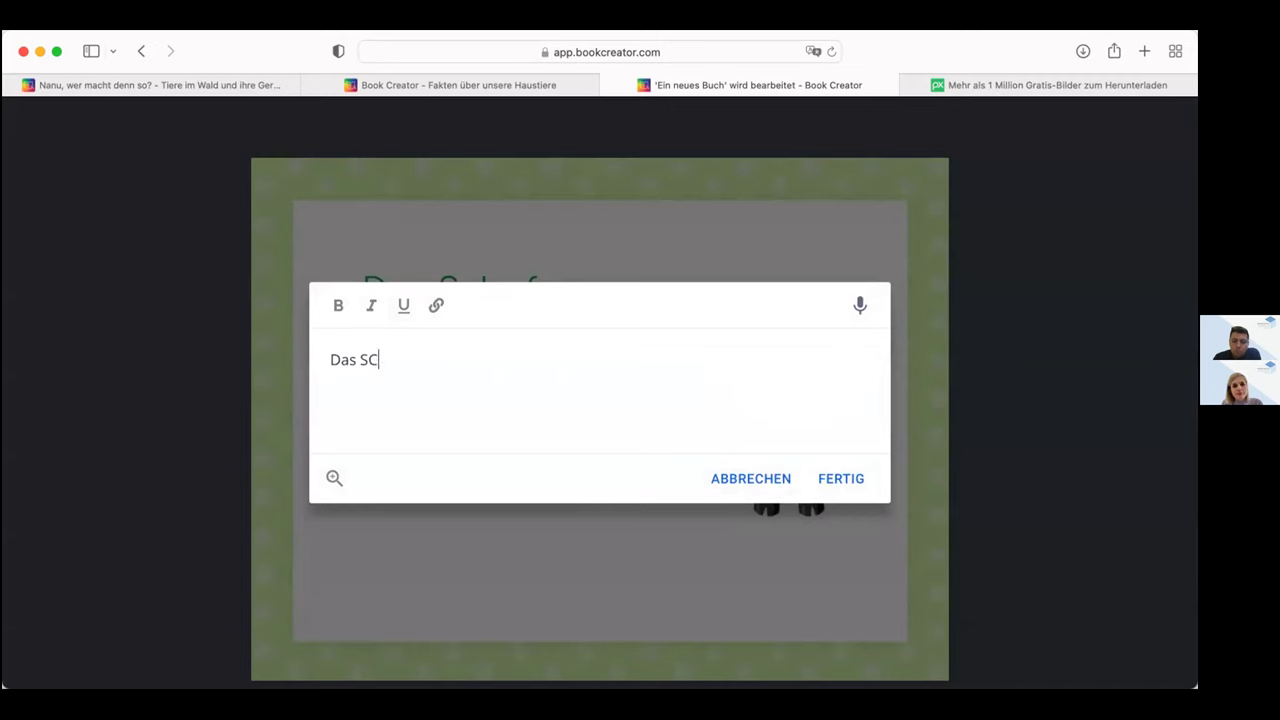
key(BackSpace)
key(BackSpace)
key(BackSpace)
text(s Schaf)
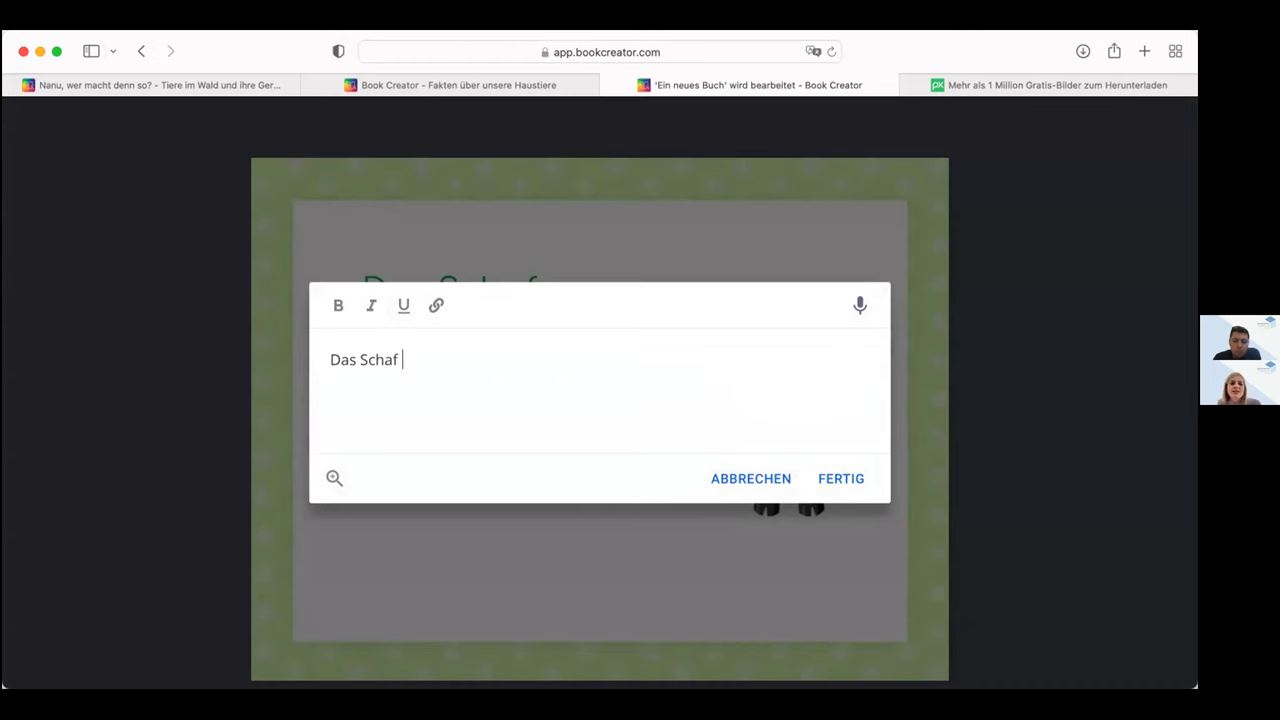
text(lebt am Bauernhof. )
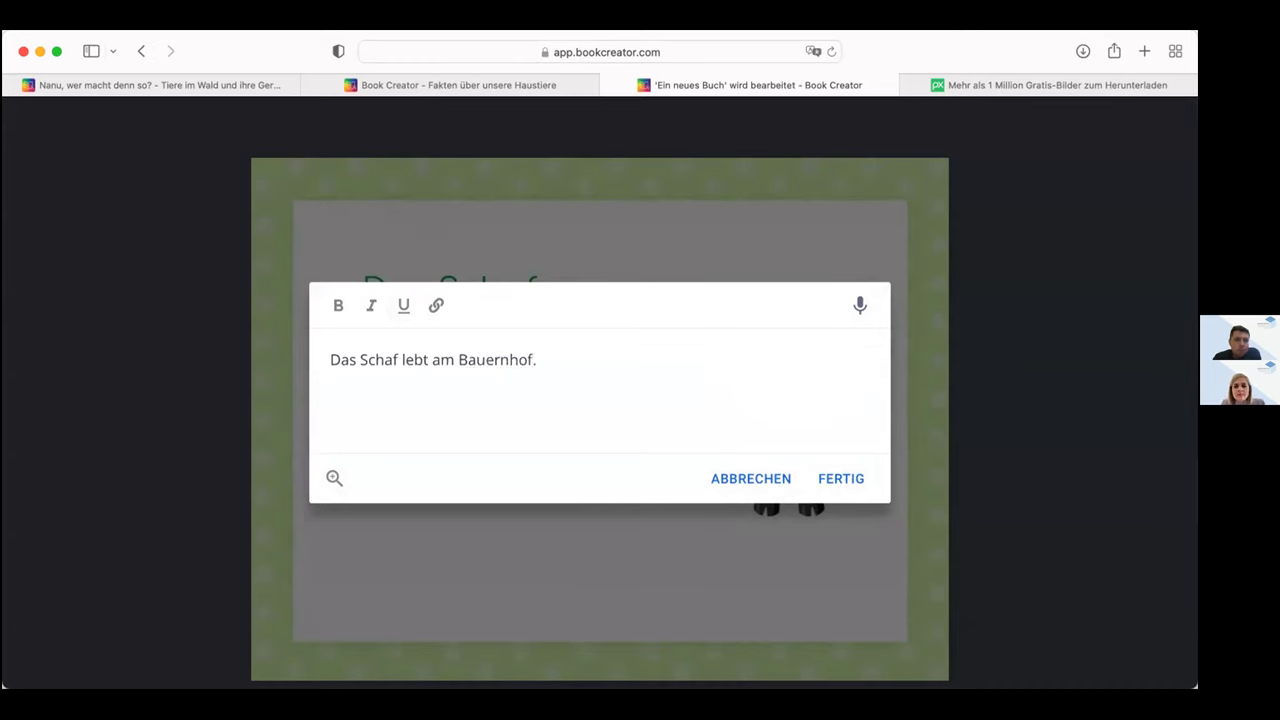
text(Es hat ein weiches weißes Fell.)
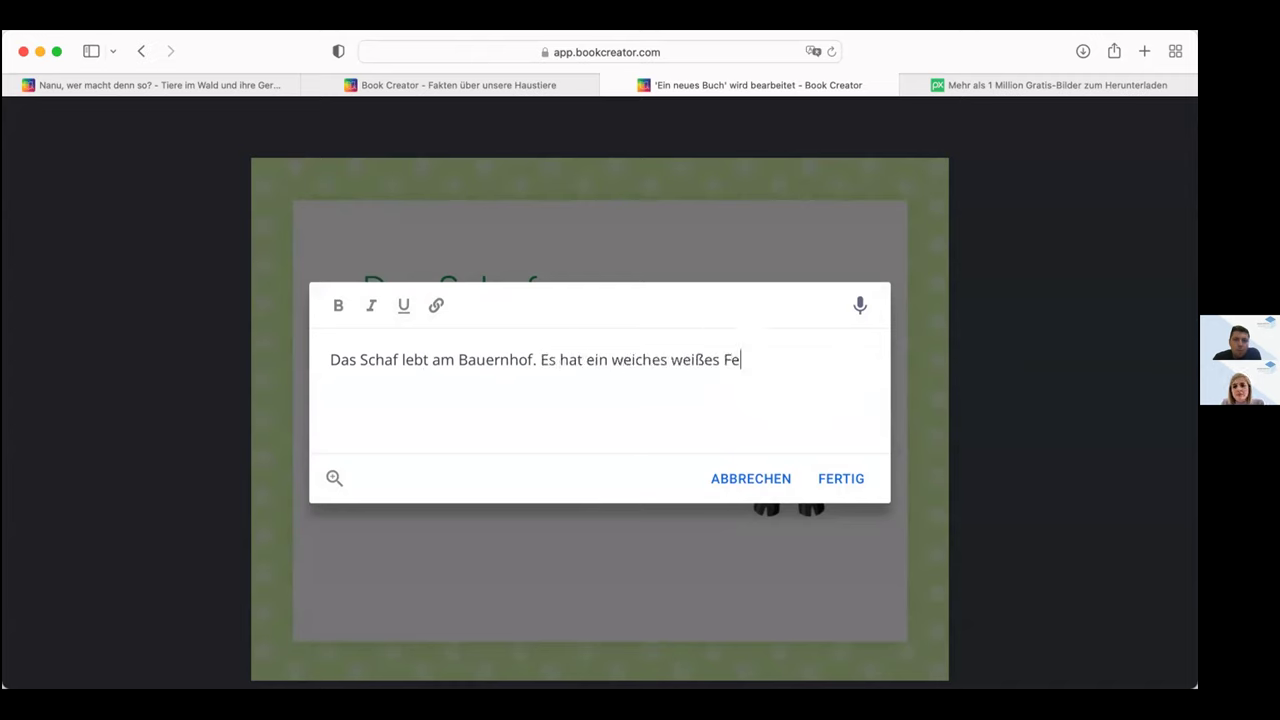
click(836, 477)
drag(593, 234, 583, 349)
Put "Es hat ein weiches weißes Fell." on its own line and narrow the text box to fit the two sentences
double_click(515, 370)
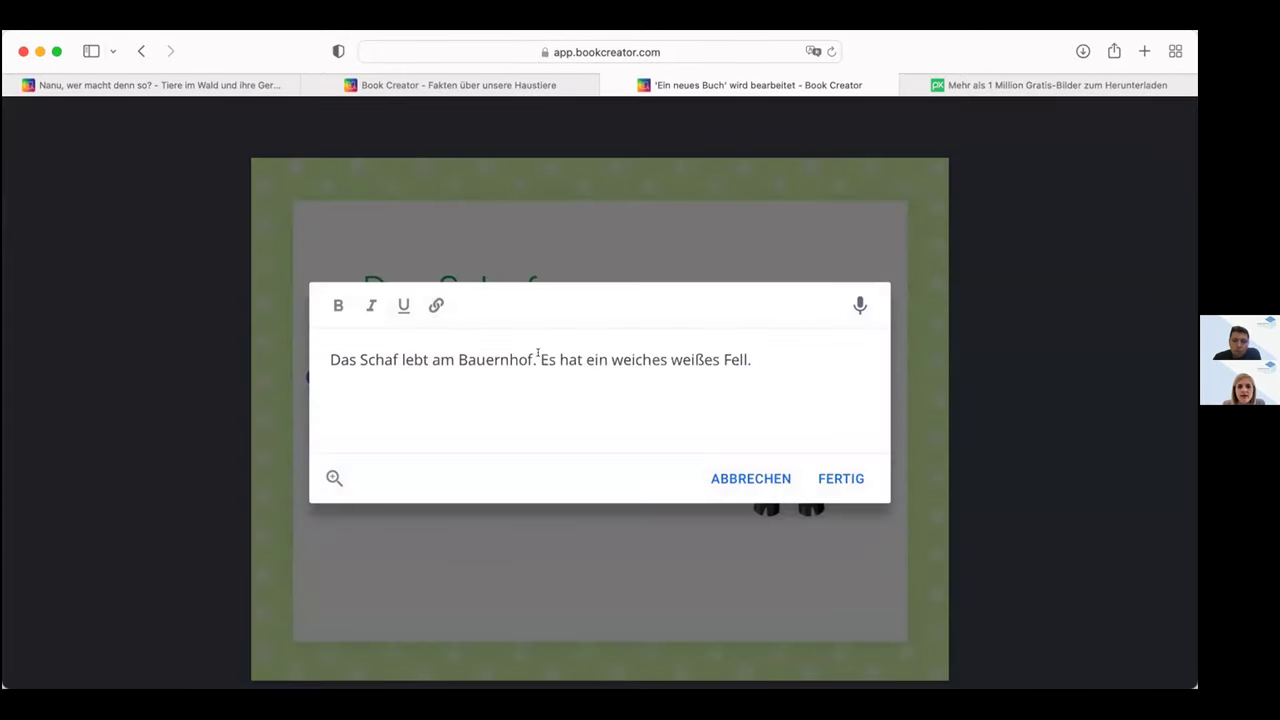
key(Return)
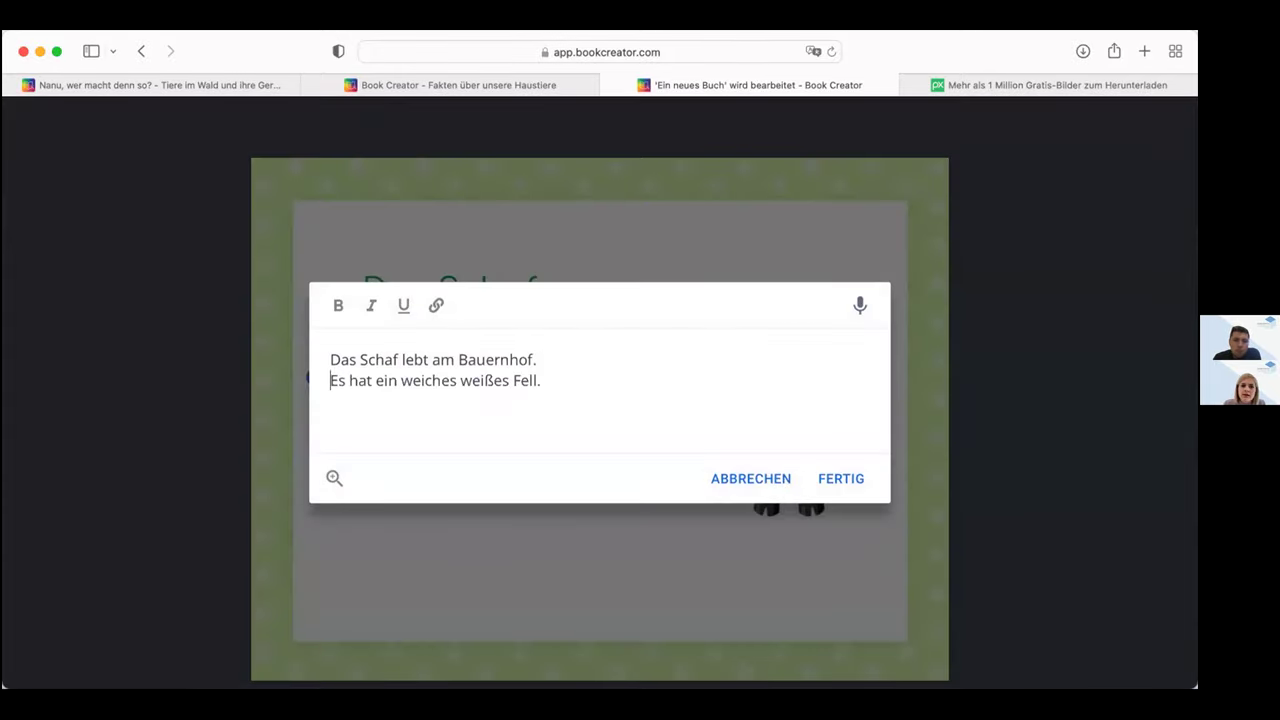
click(830, 477)
drag(732, 386, 550, 386)
double_click(525, 394)
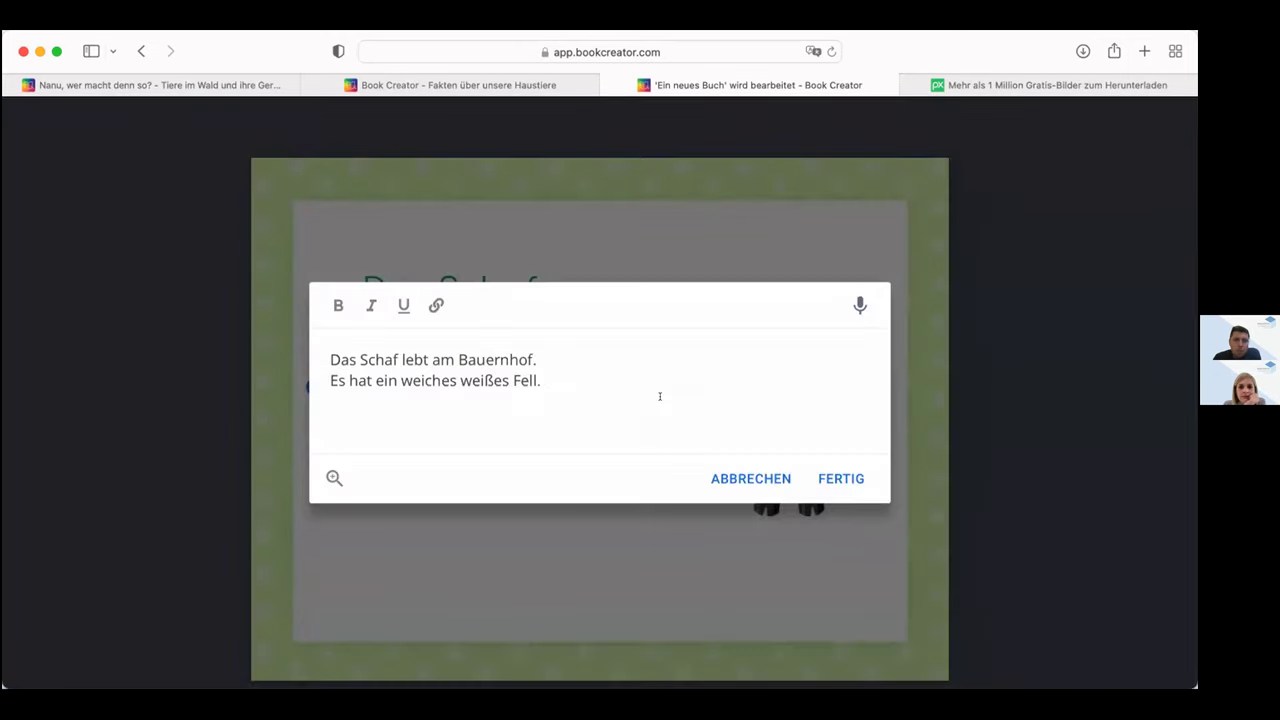
click(745, 480)
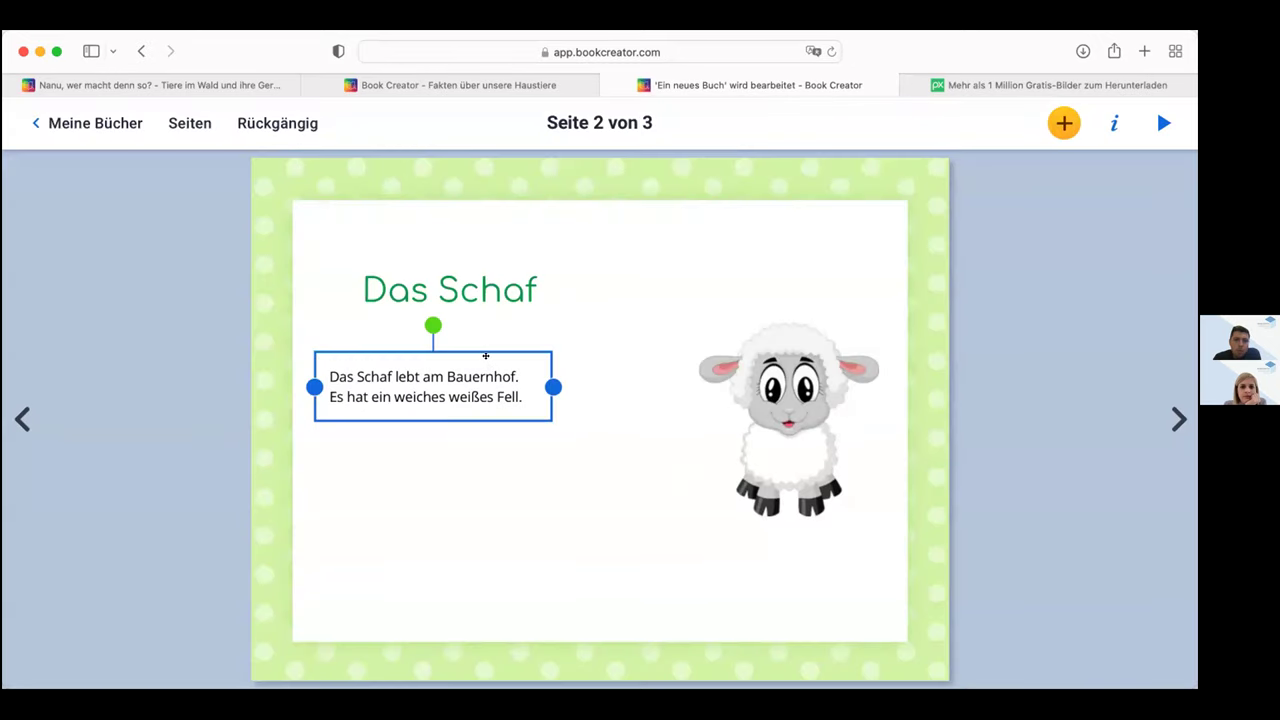
Colour the two-sentence text beneath the "Das Schaf" heading dark grey
right_click(485, 355)
click(567, 407)
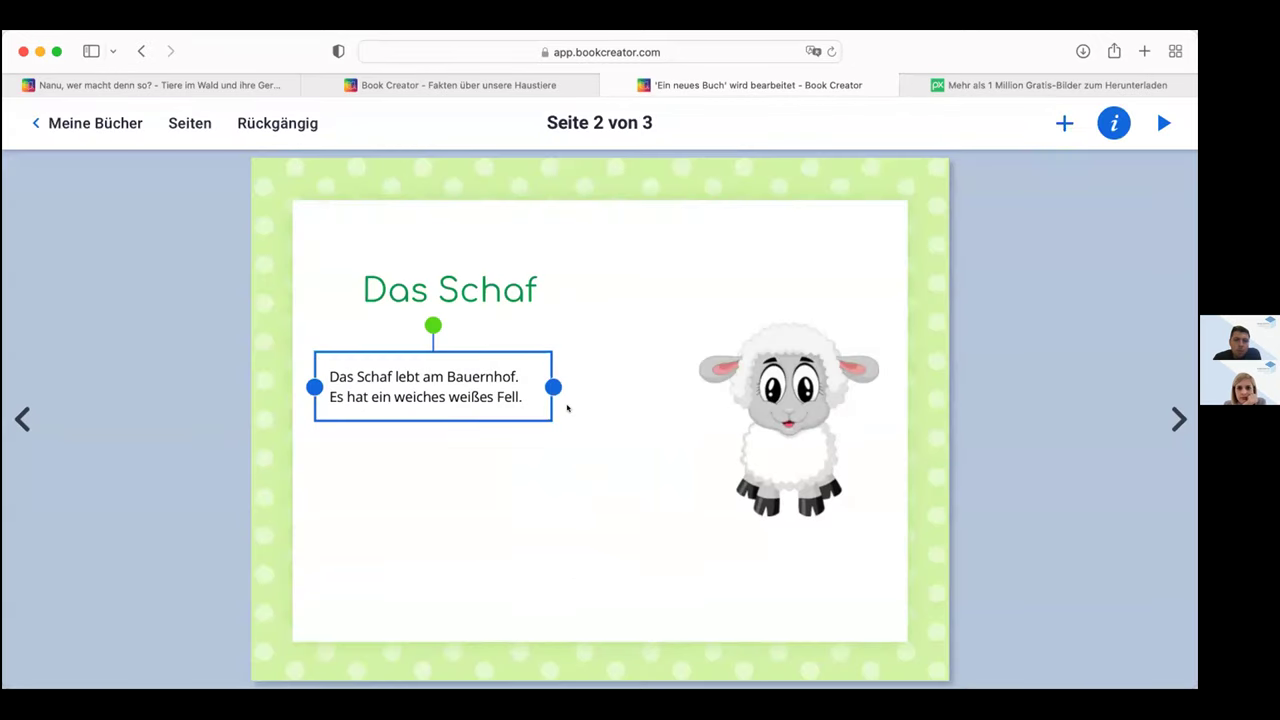
click(1167, 371)
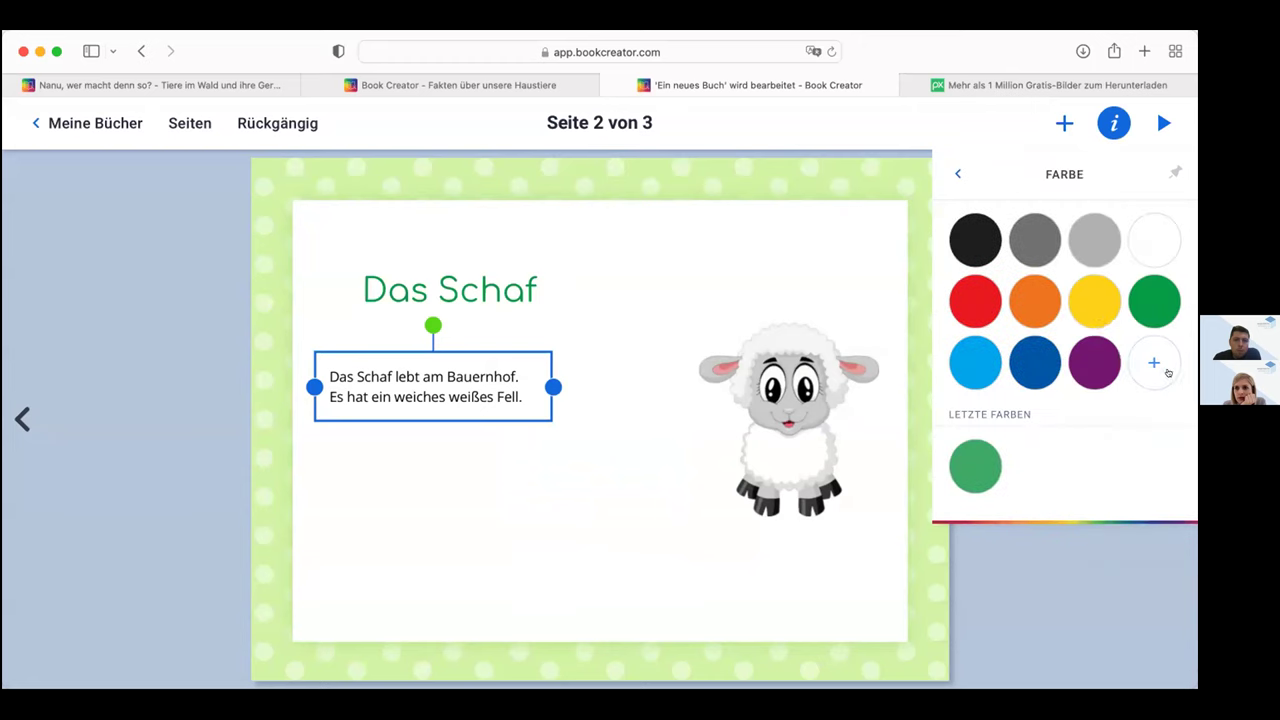
click(1035, 240)
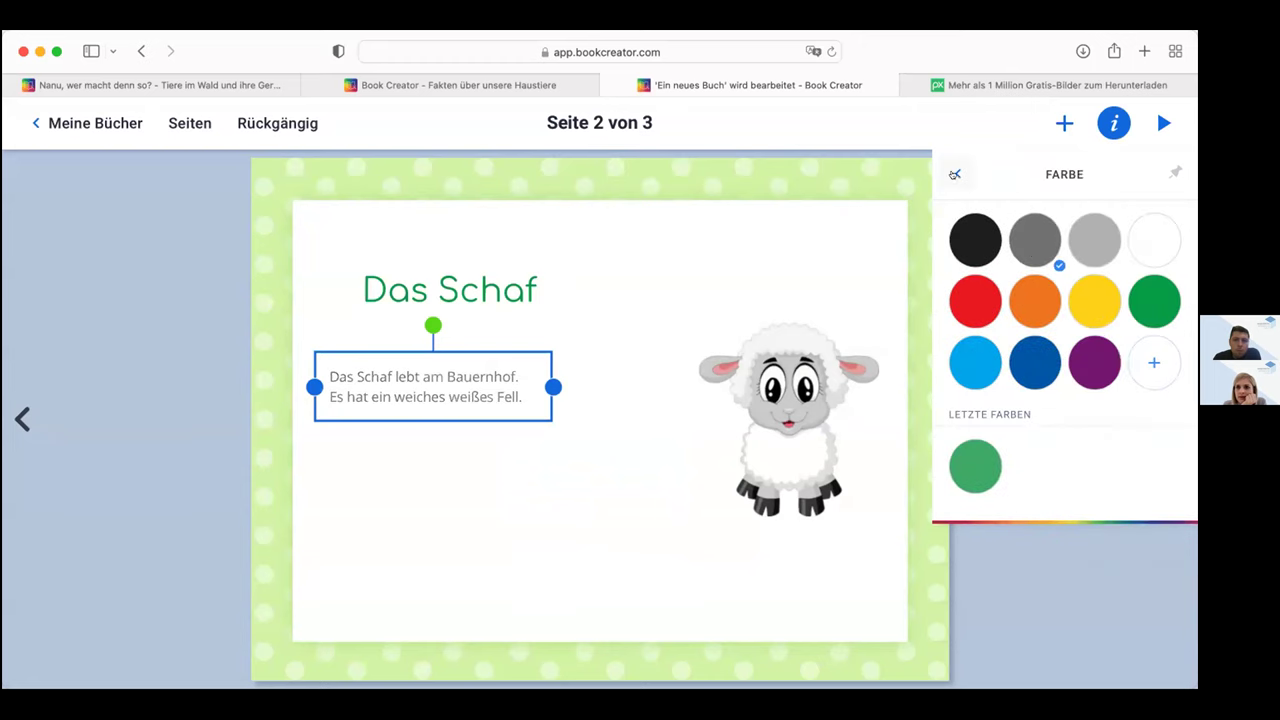
click(955, 175)
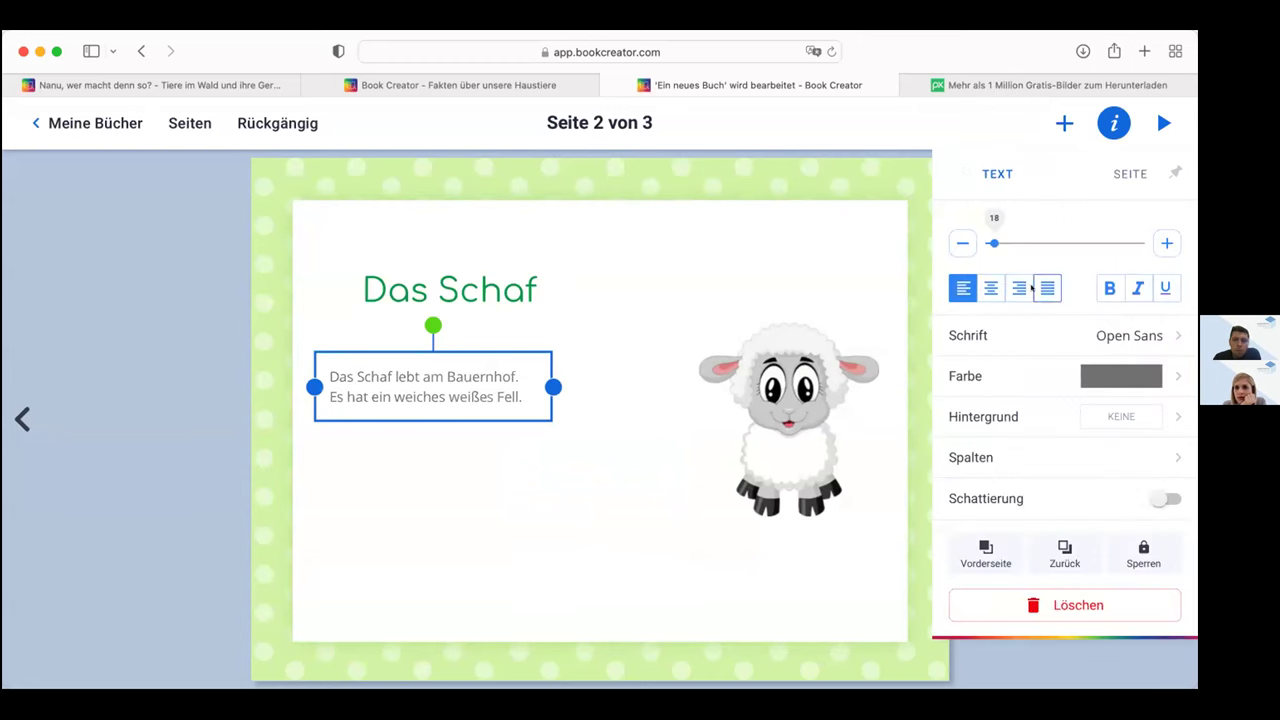
Enlarge the two-sentence text to size 36, widen its text box towards the sheep and deselect it
drag(993, 243, 1006, 243)
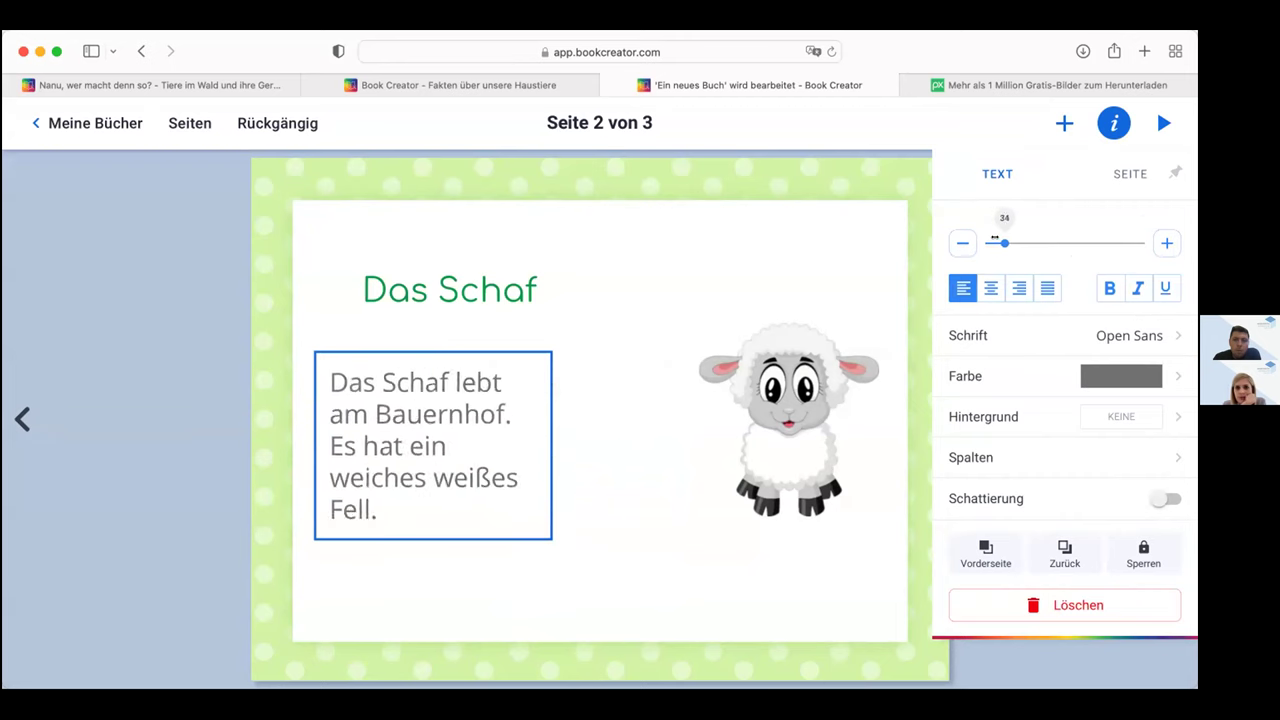
drag(553, 438, 574, 438)
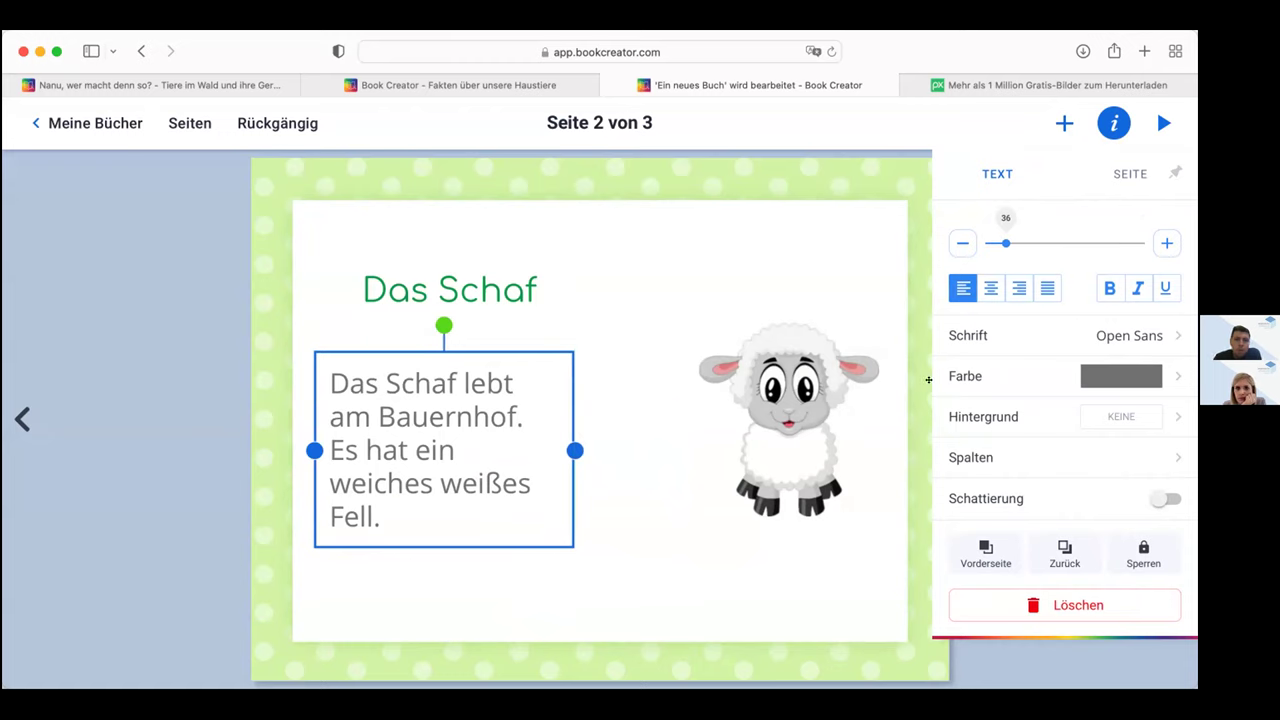
drag(574, 440, 666, 433)
double_click(342, 397)
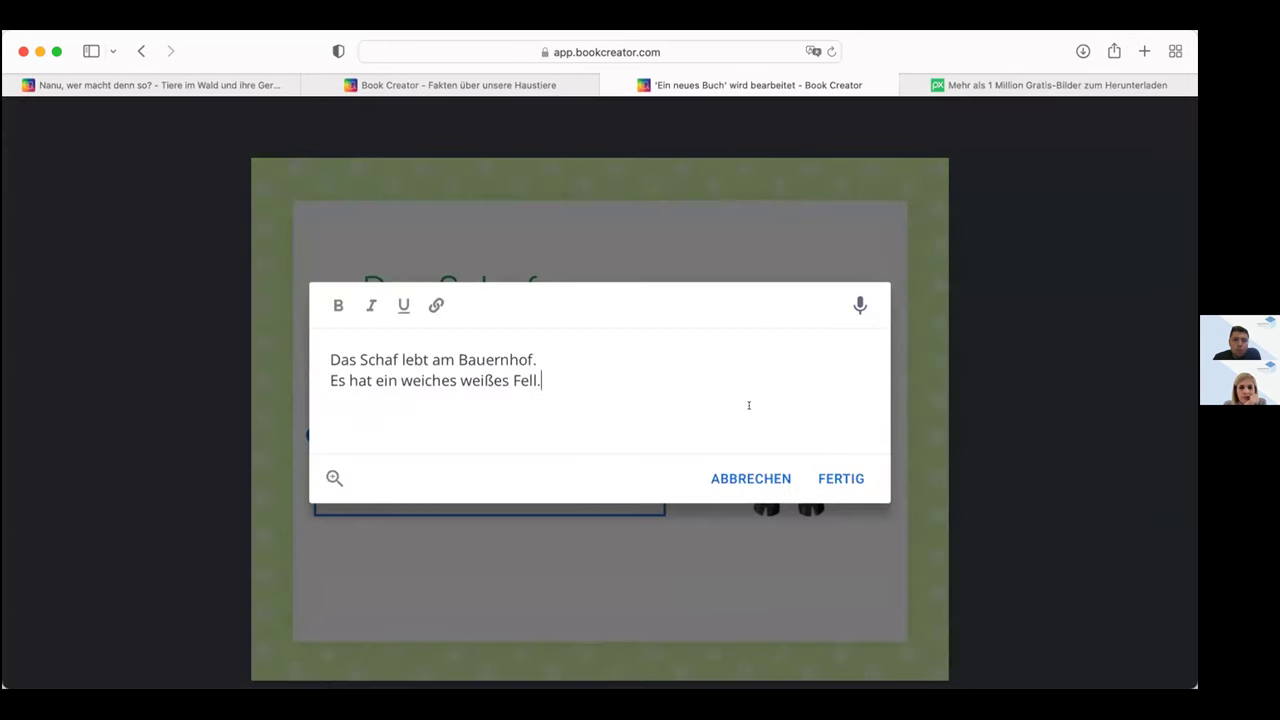
click(809, 474)
click(669, 559)
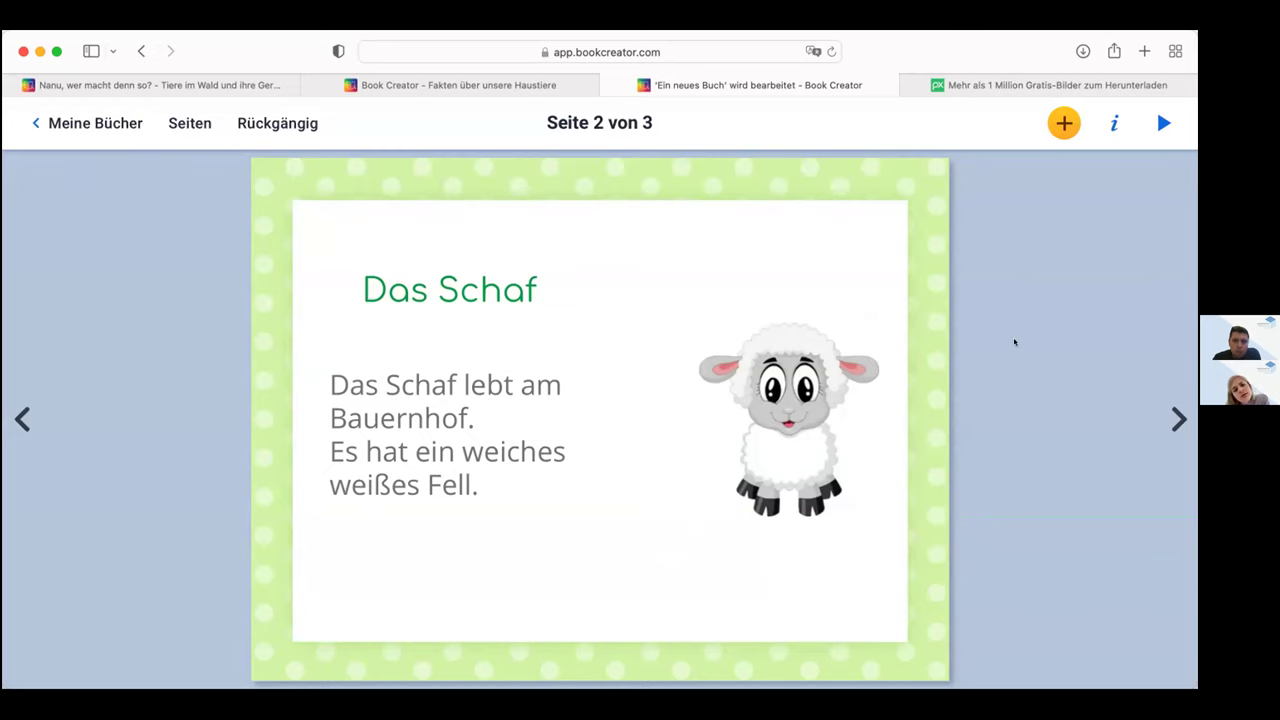
Go to page 3 and give it the recently used light green dotted frame background
click(1178, 418)
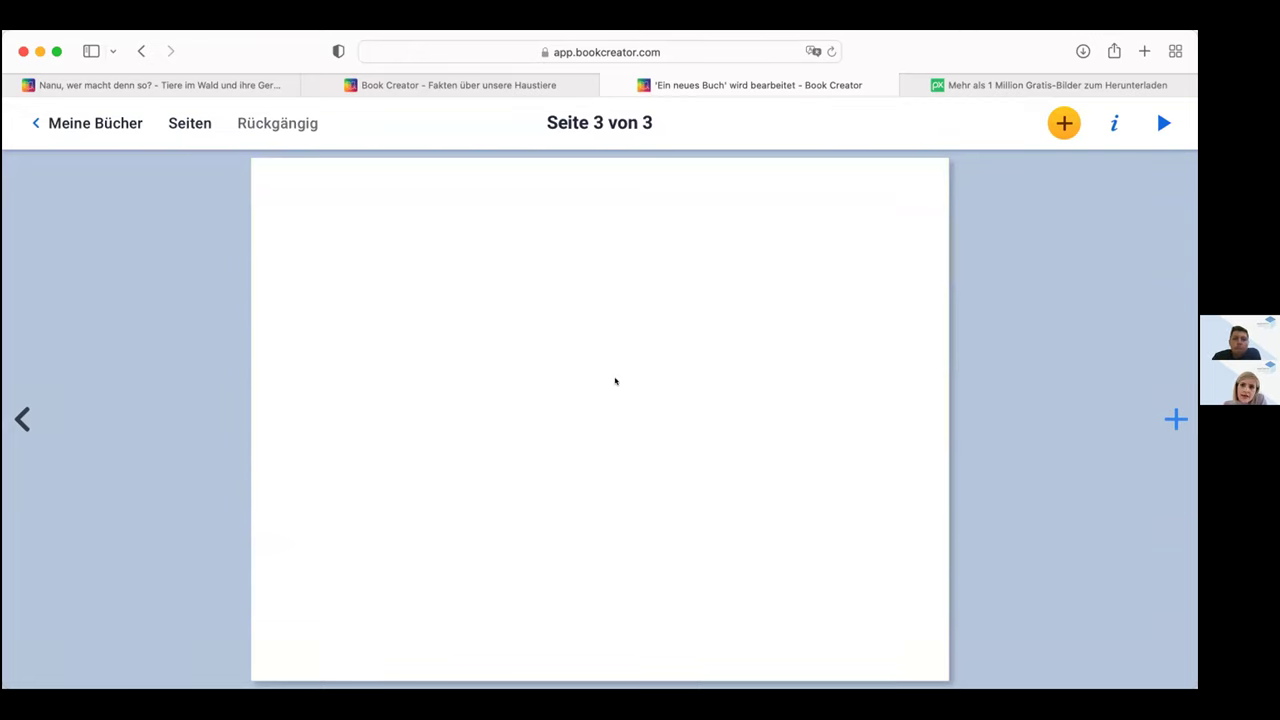
click(1063, 122)
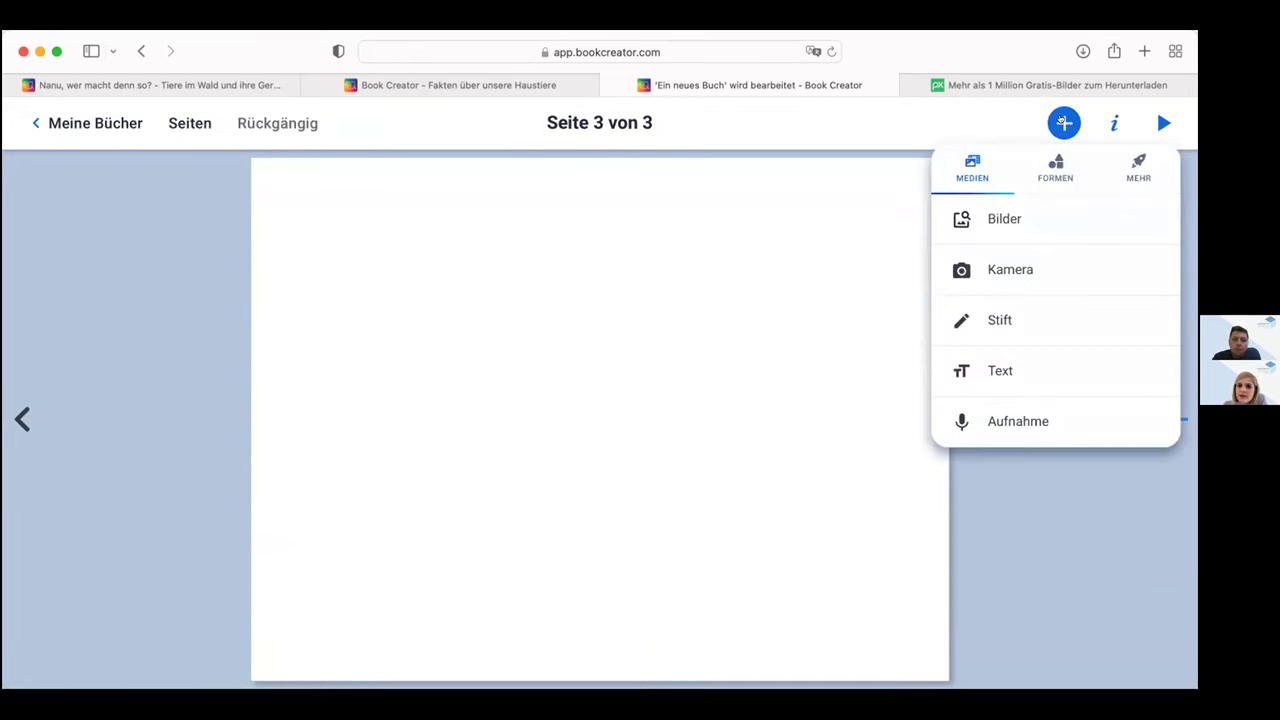
click(1063, 122)
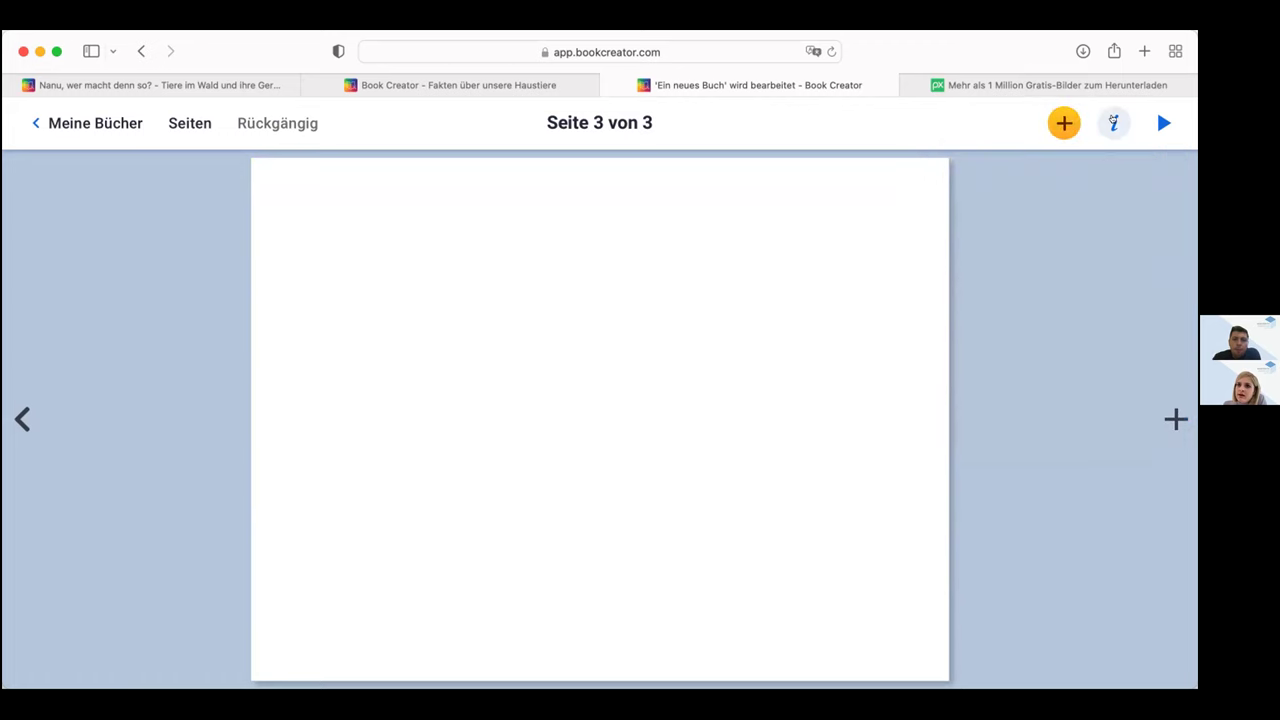
click(1113, 122)
scroll(968, 423, down, 1)
click(968, 423)
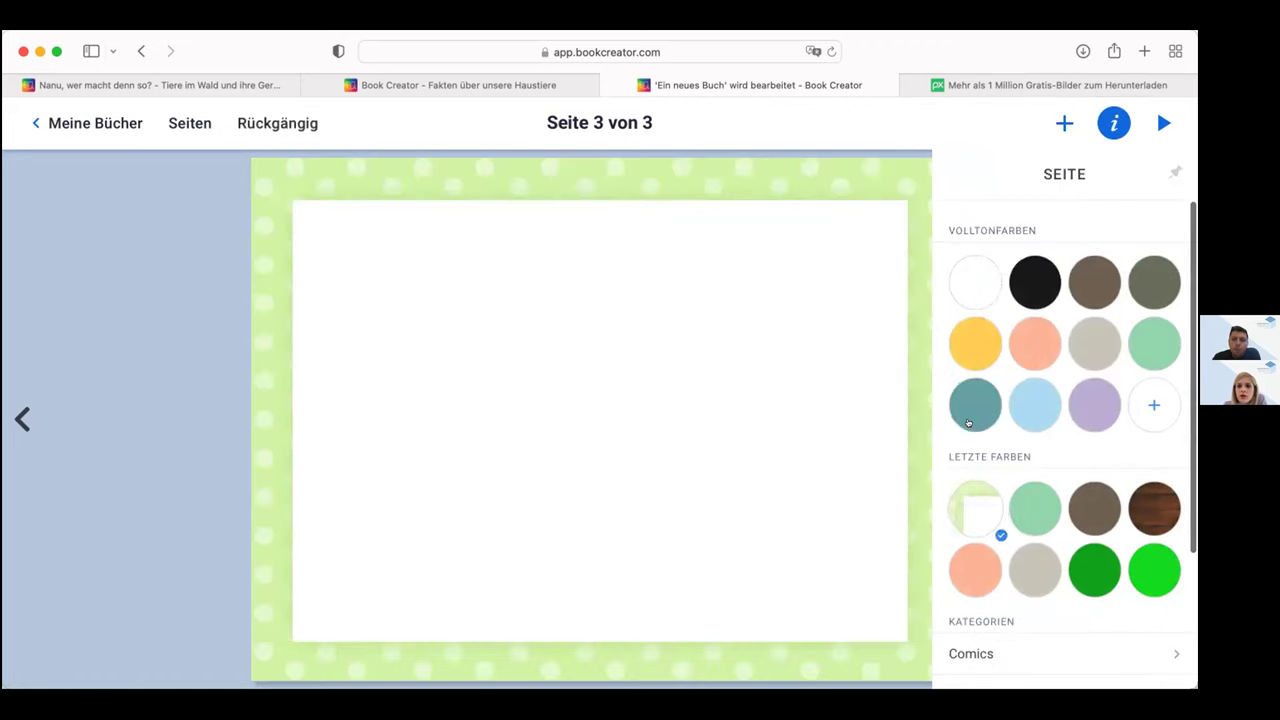
Return to page 2 and add an oval speech bubble above the sheep
click(1063, 122)
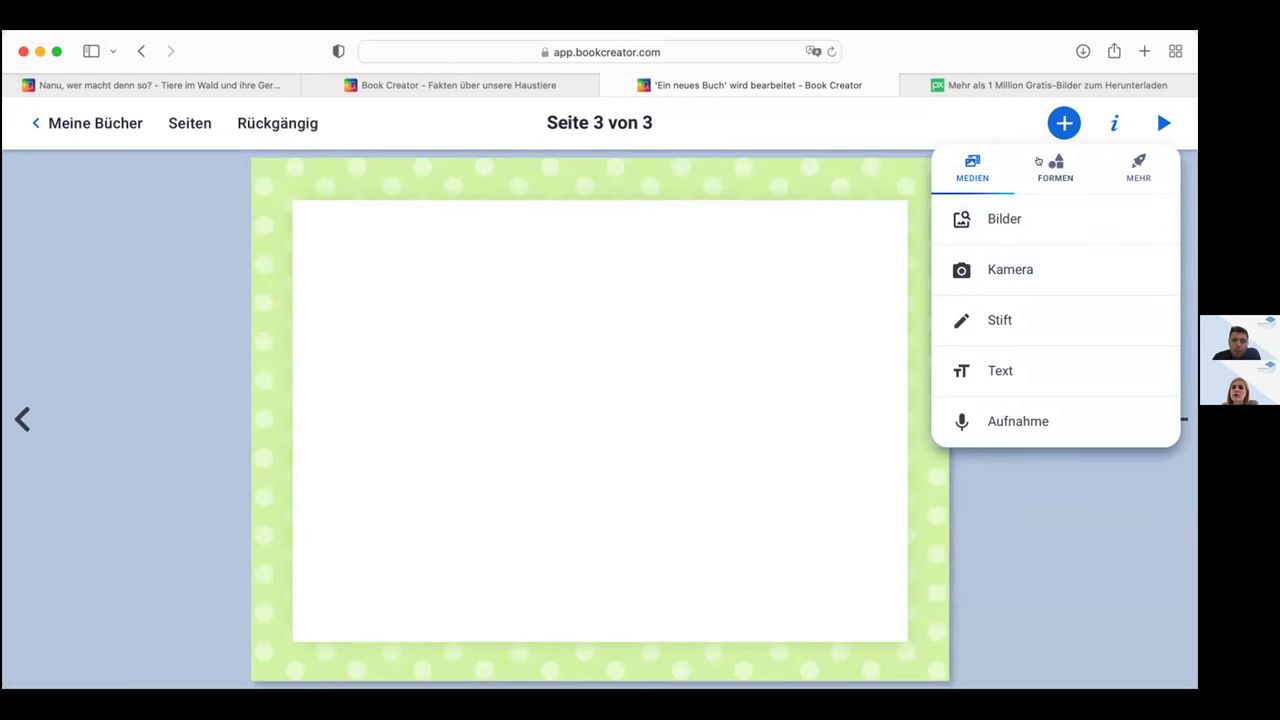
click(12, 418)
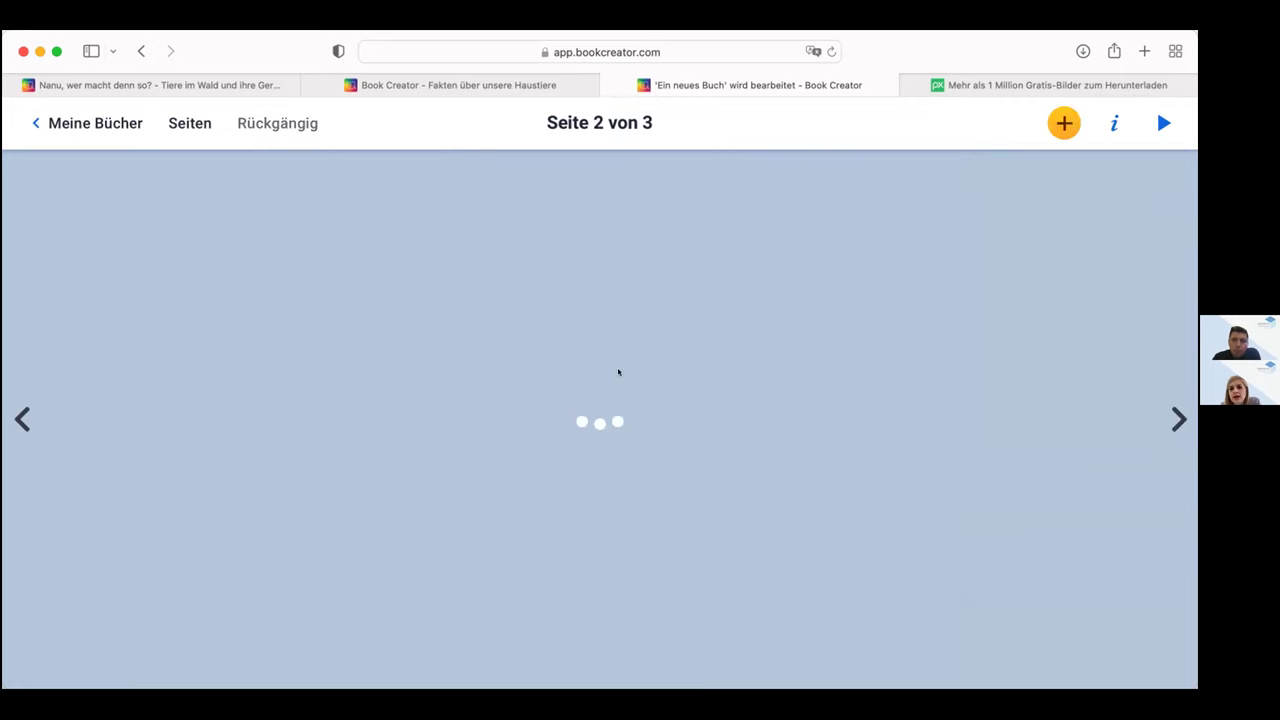
click(1064, 123)
click(1049, 172)
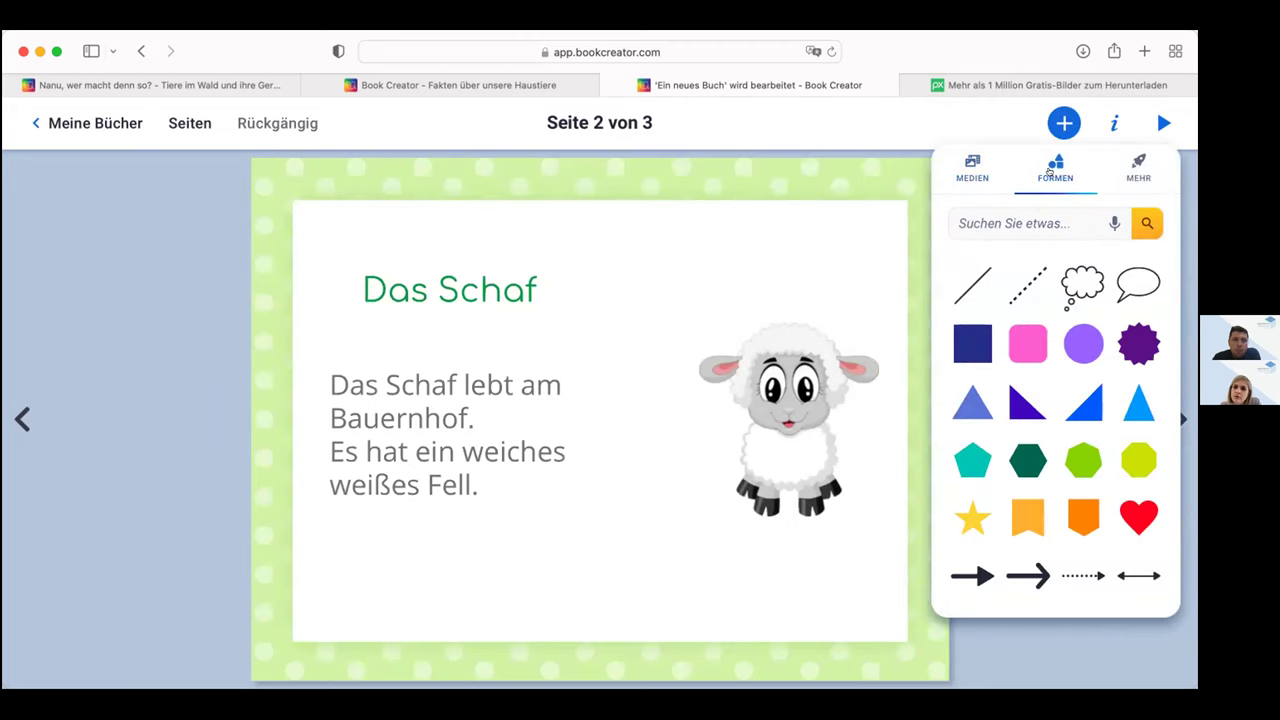
click(1130, 283)
drag(648, 477, 768, 355)
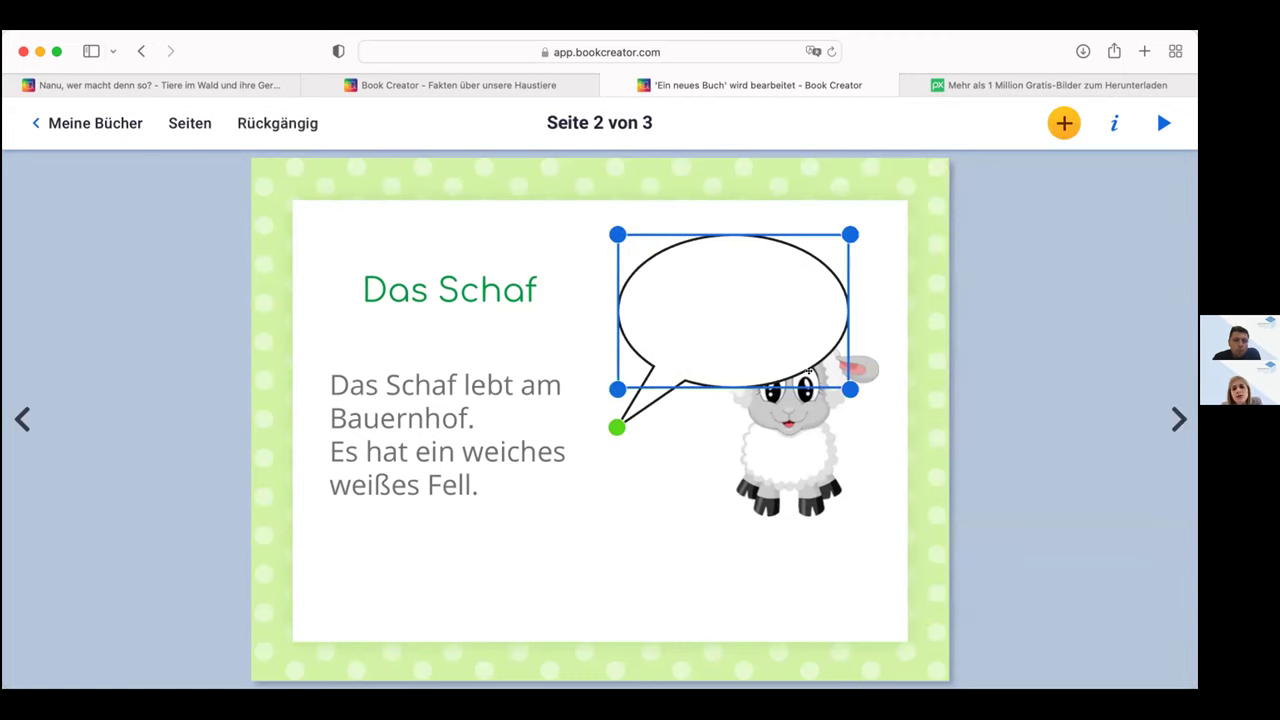
Shrink the speech bubble, turn its tail towards the sheep and move it between the heading and the sheep
drag(837, 383, 731, 343)
drag(677, 263, 635, 247)
drag(596, 437, 738, 411)
drag(645, 287, 525, 241)
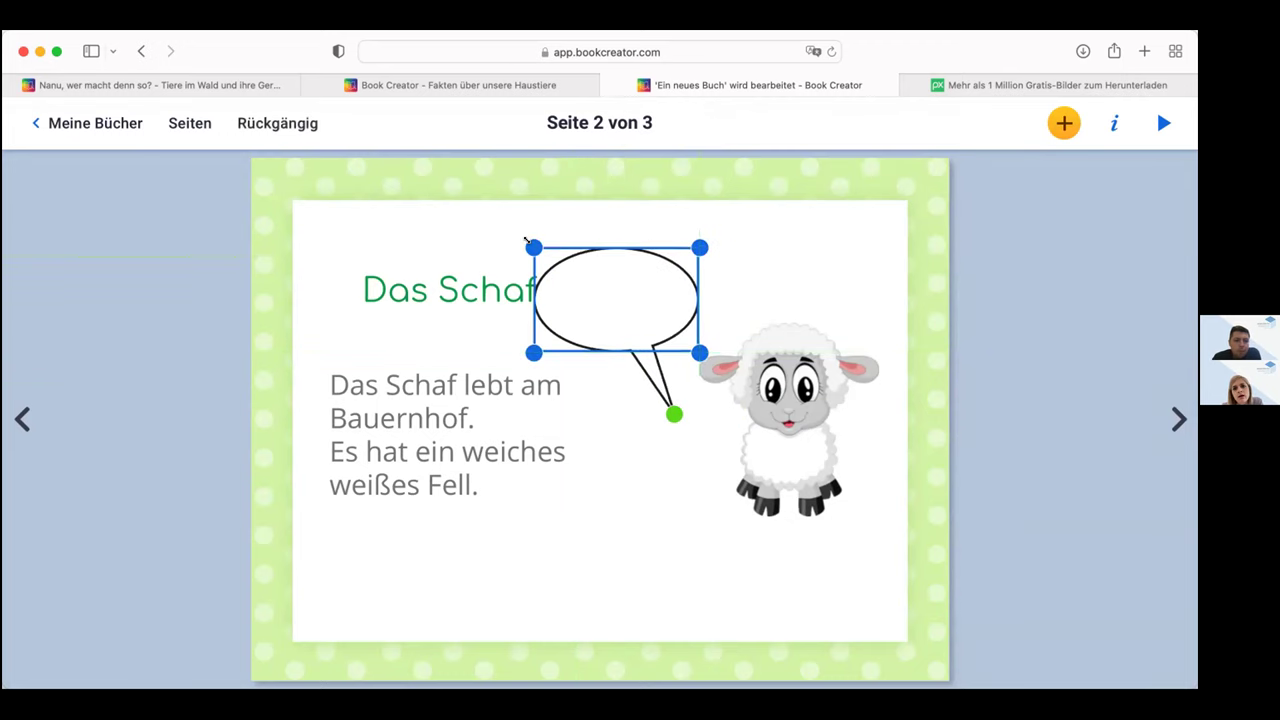
Enter "Guten Tag!" in the sheep's speech bubble
double_click(597, 292)
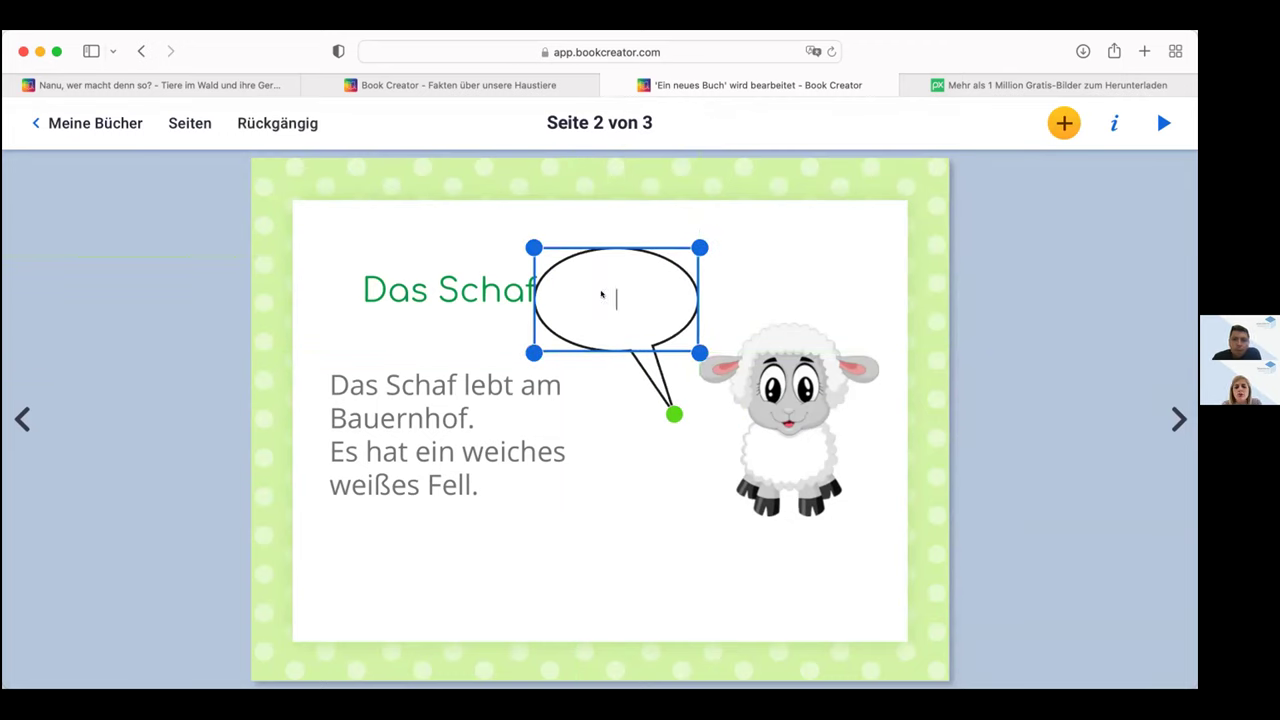
text(Guten Tag!)
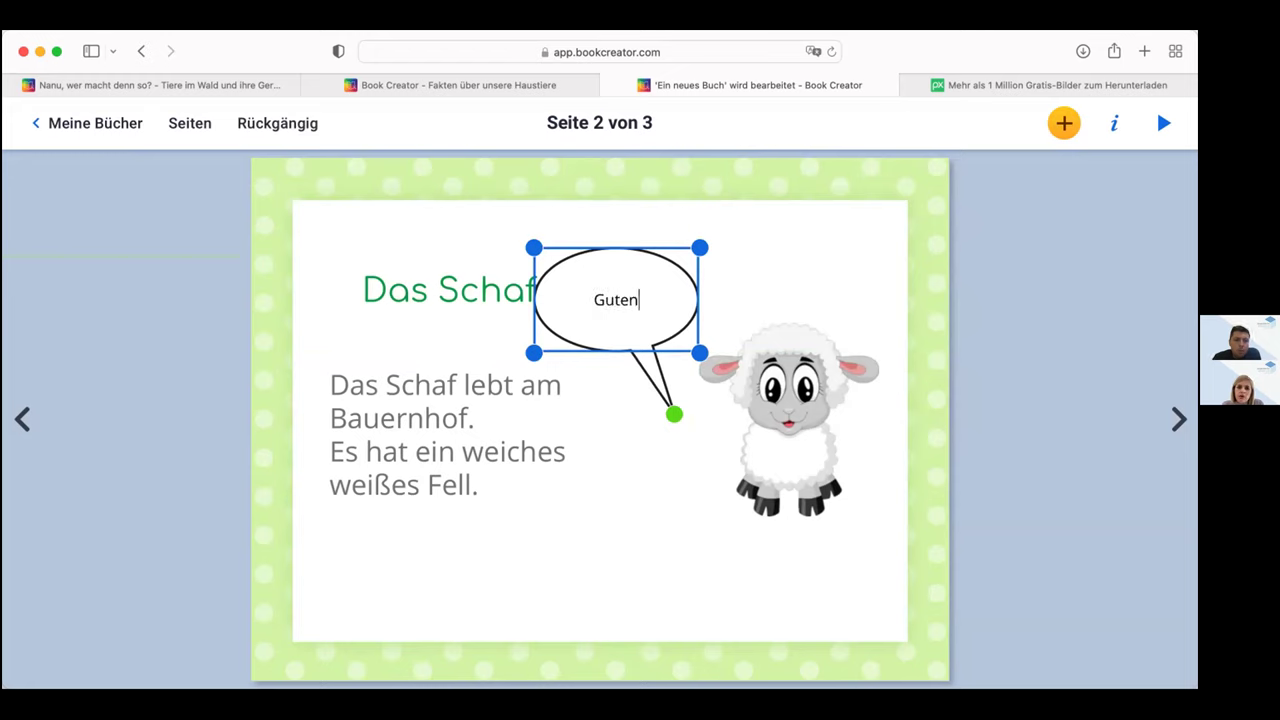
click(646, 477)
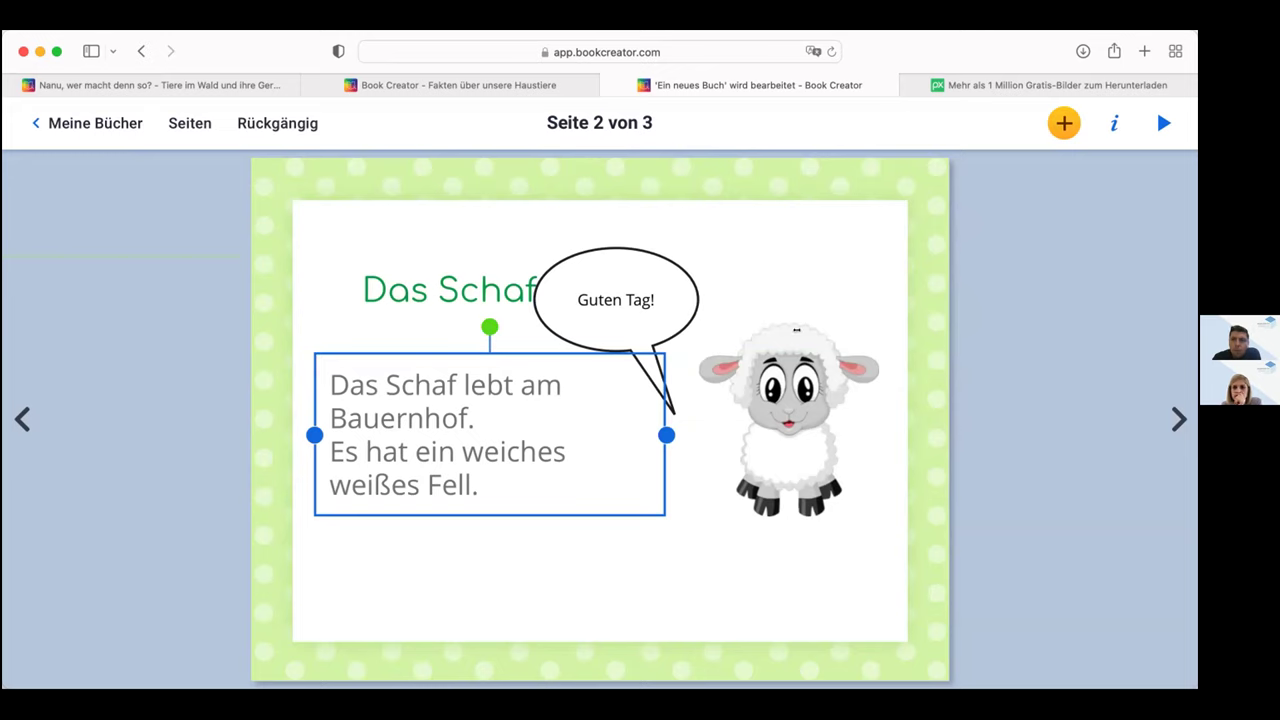
Move the "Guten Tag!" speech bubble clear of the heading and closer to the sheep, and deselect it
click(726, 265)
click(662, 287)
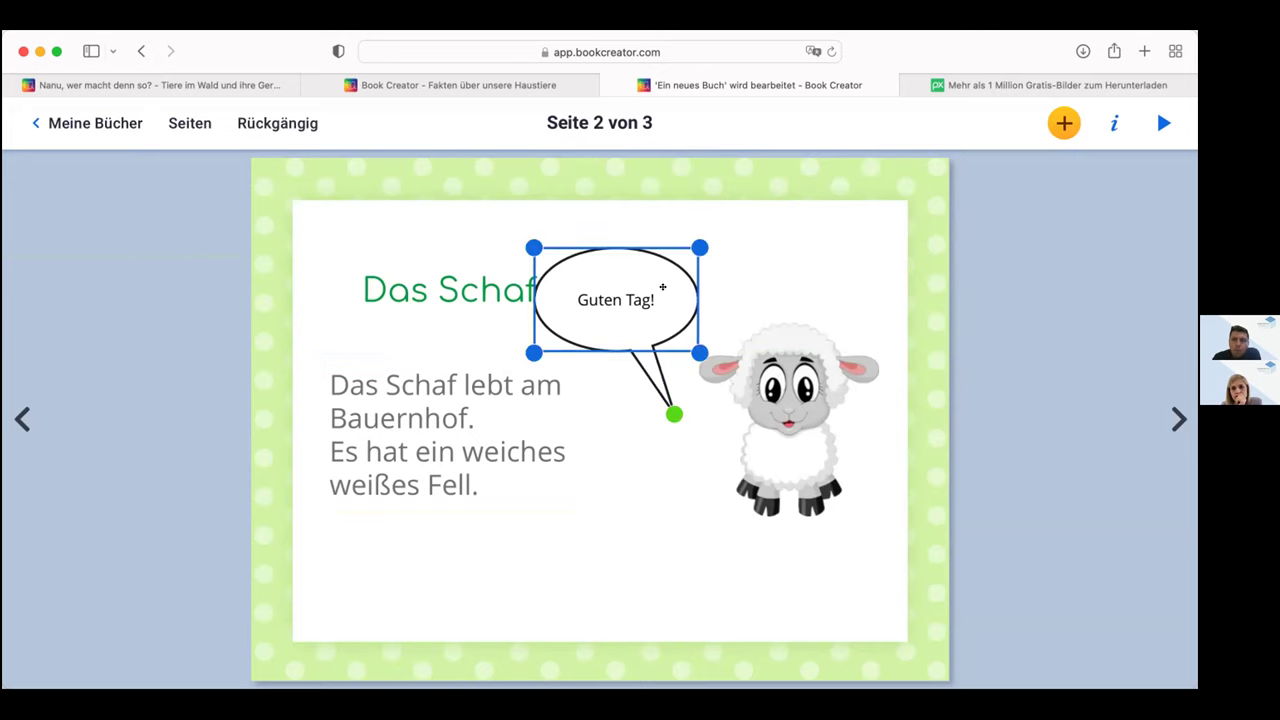
drag(621, 247, 637, 247)
drag(648, 254, 663, 254)
click(700, 214)
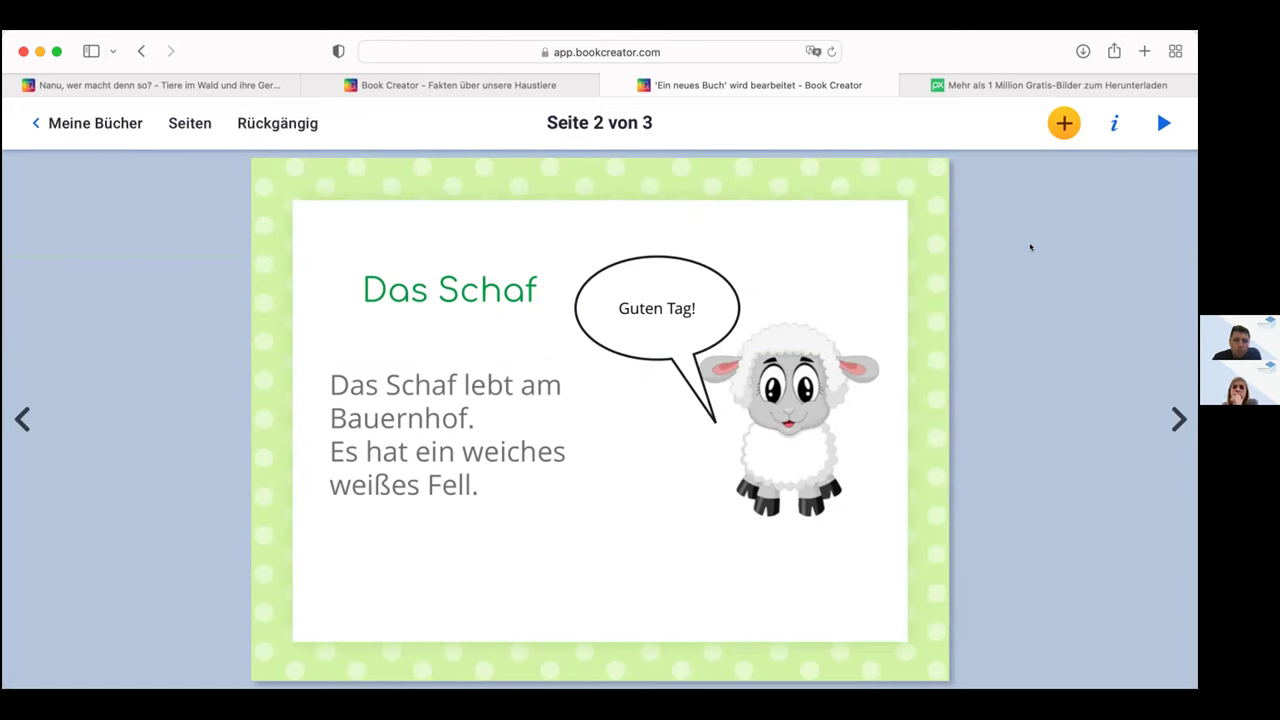
Go to page 3 and insert the striped cat picture by uploading it from the computer
click(1172, 416)
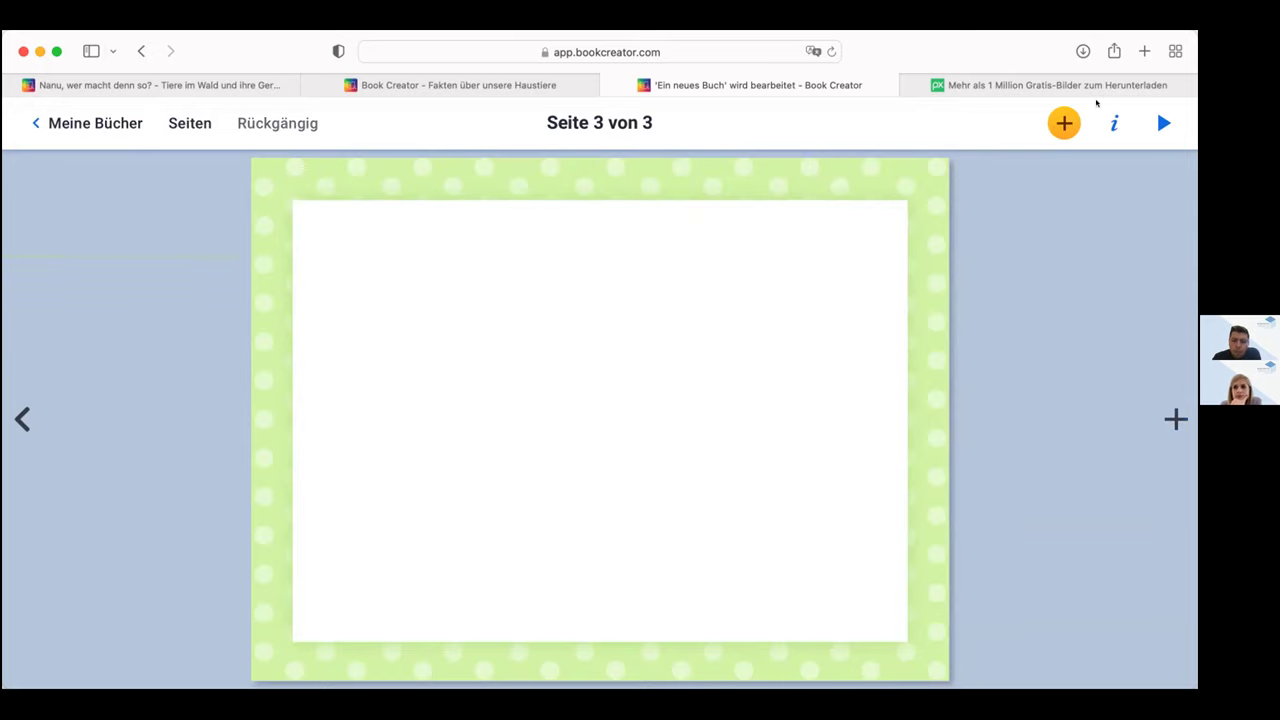
click(1064, 122)
click(1008, 222)
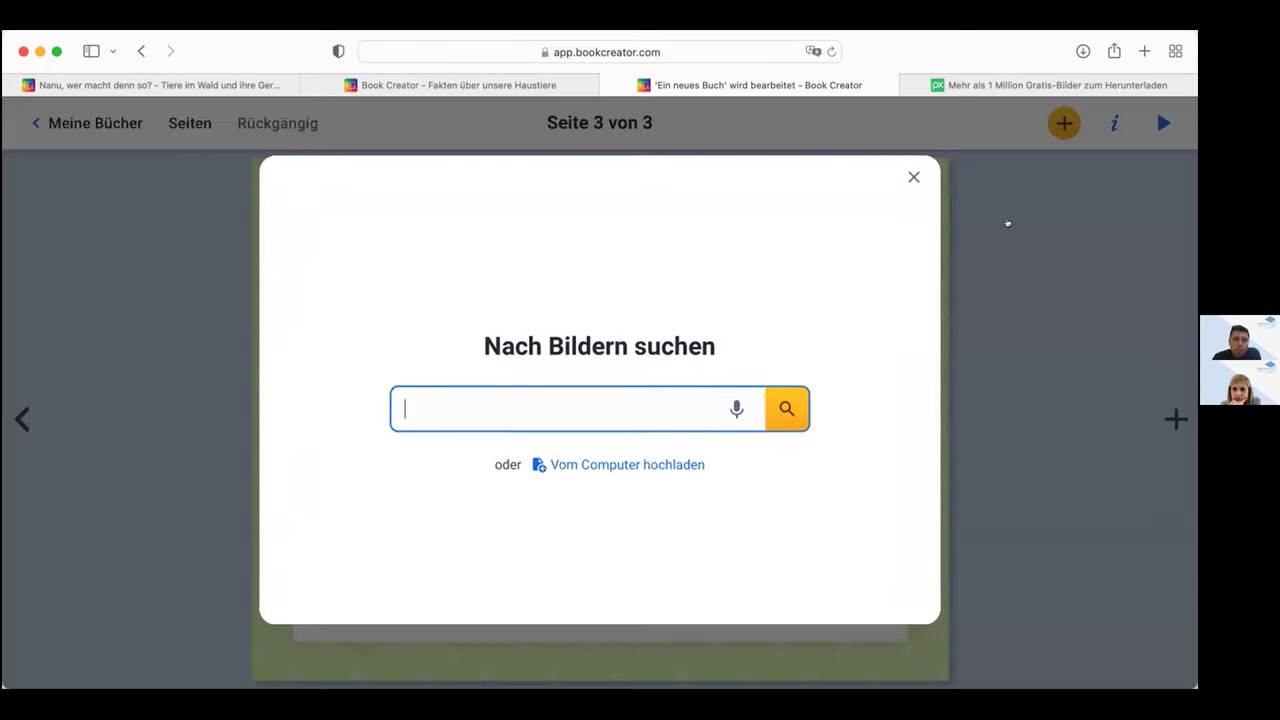
click(612, 466)
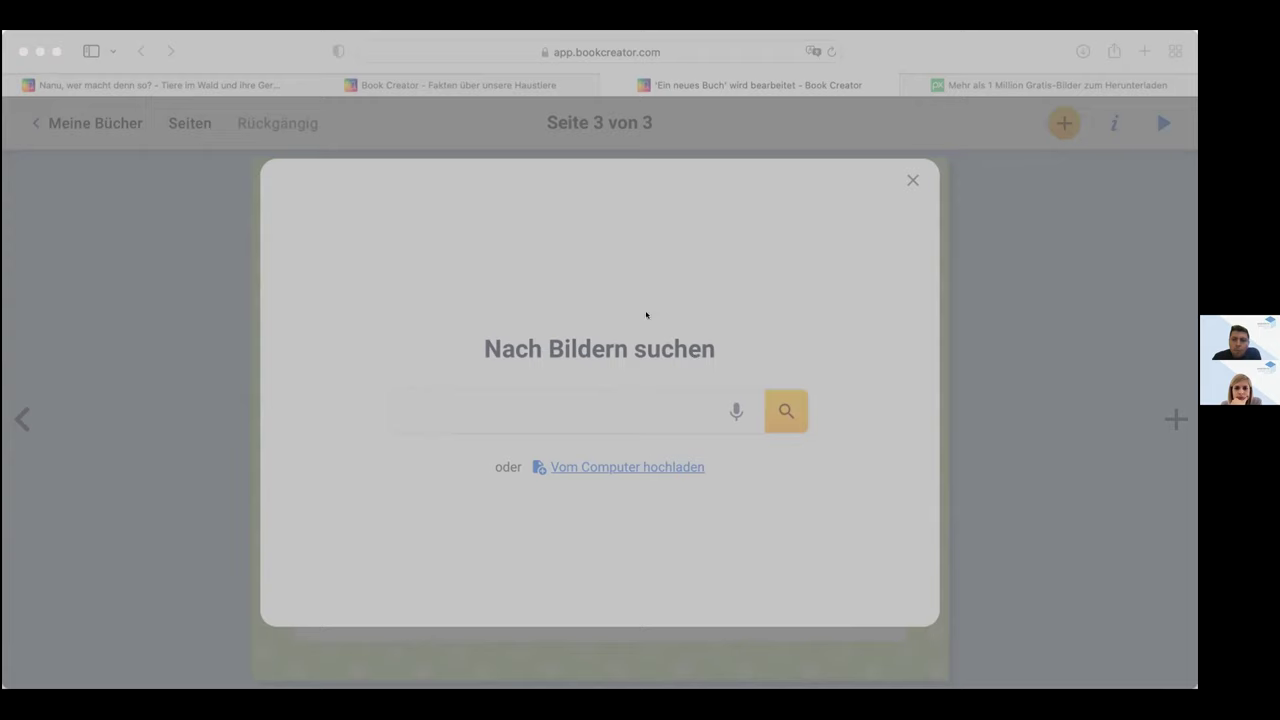
click(866, 514)
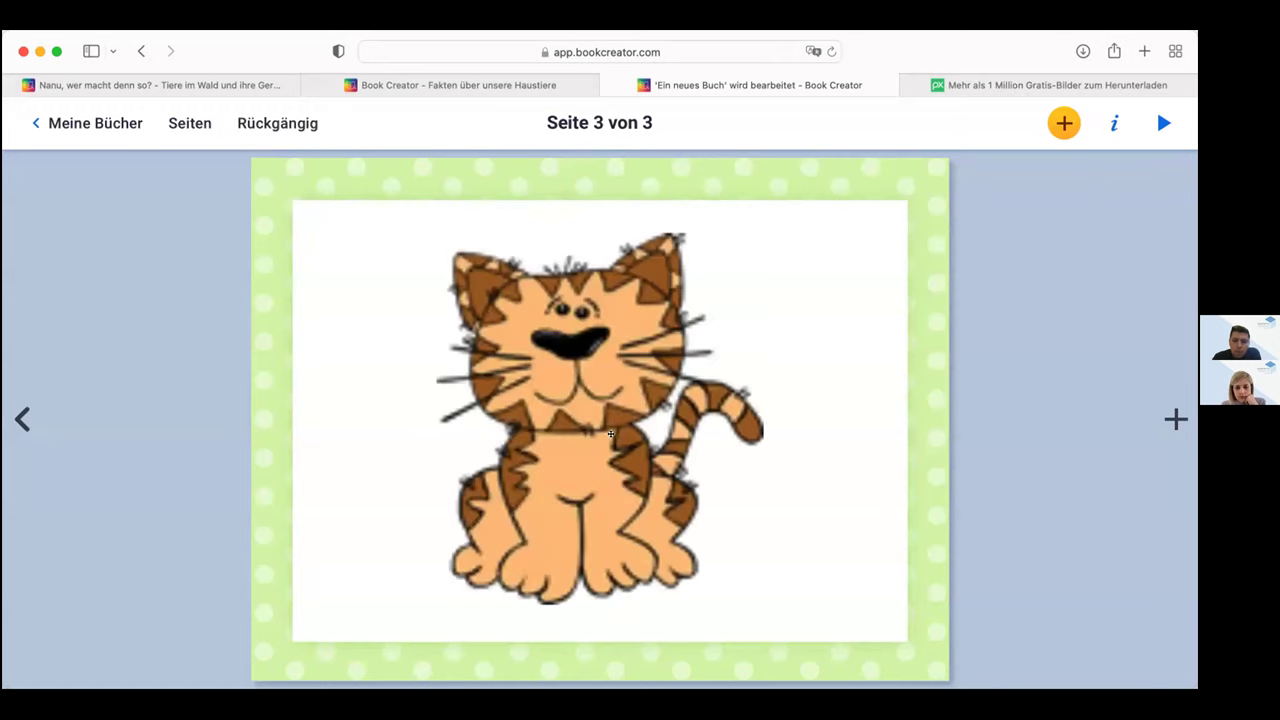
Shrink the cat picture, place it in the right half of the page and deselect it
drag(749, 249, 617, 394)
drag(535, 445, 748, 386)
drag(829, 537, 789, 494)
click(851, 487)
drag(727, 422, 749, 437)
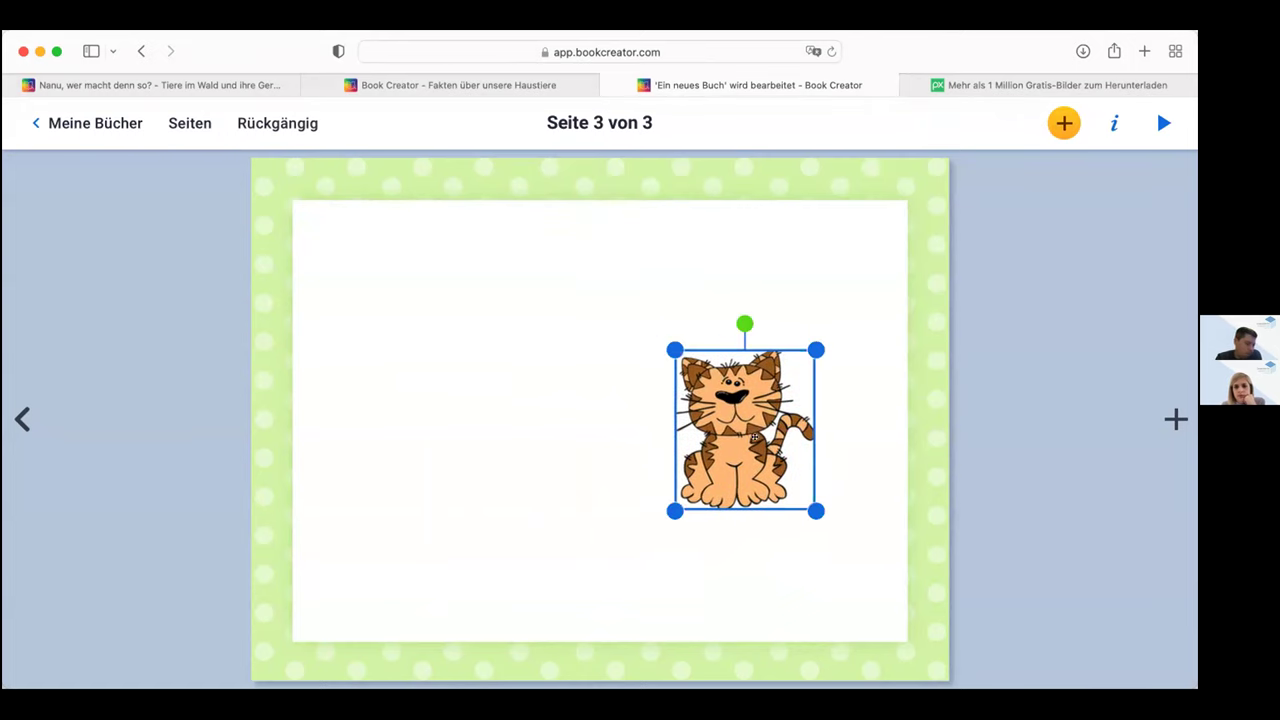
click(896, 432)
Add a text box reading "Die Katze" to the page
click(1062, 118)
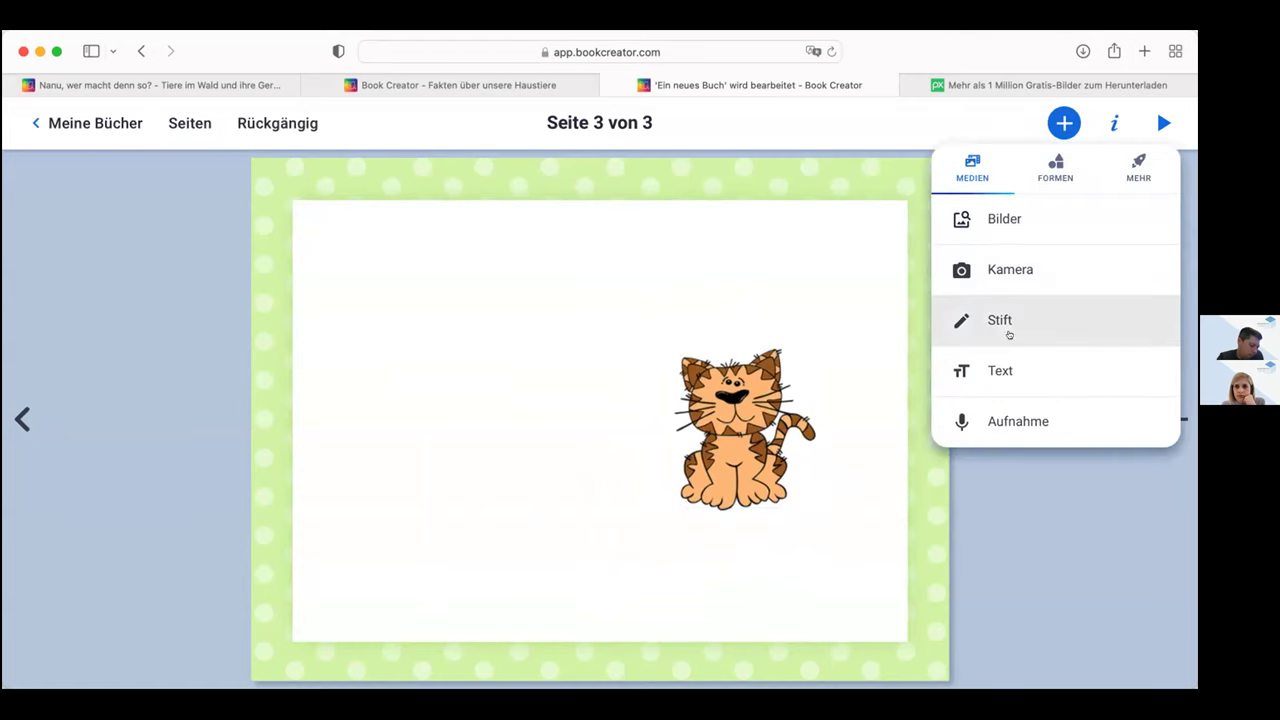
click(1003, 368)
text(Die Katze)
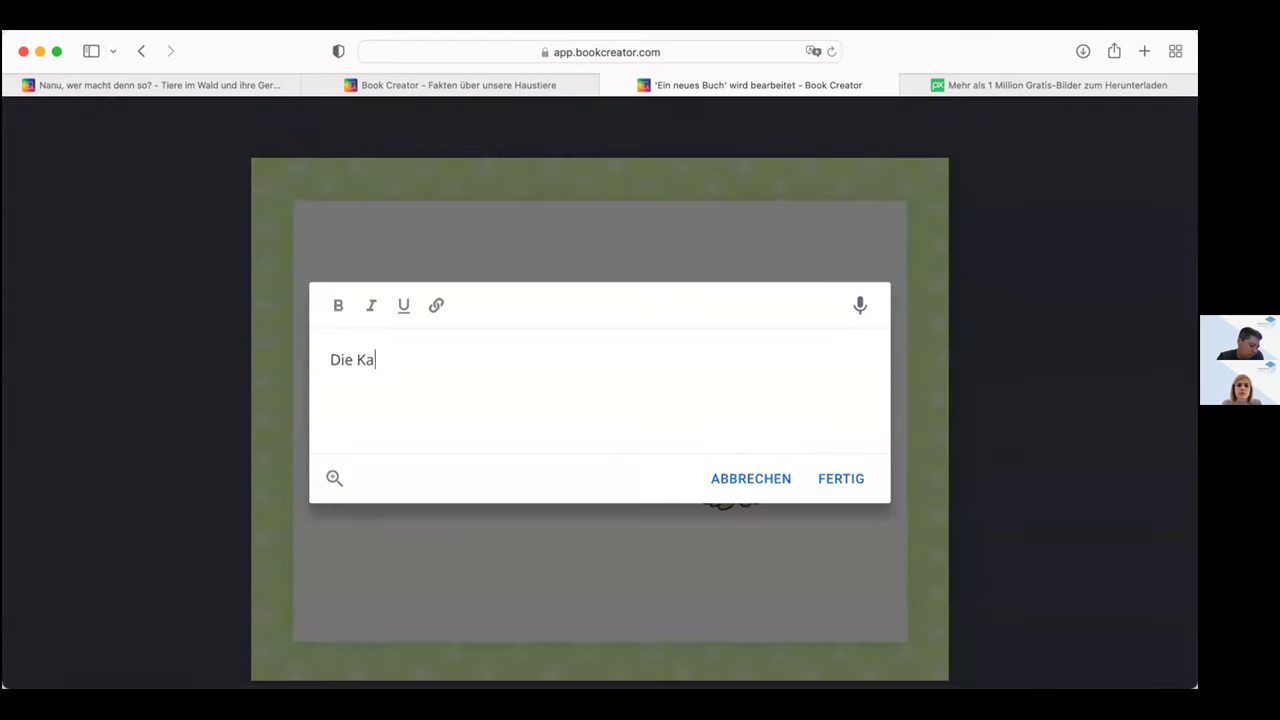
click(833, 479)
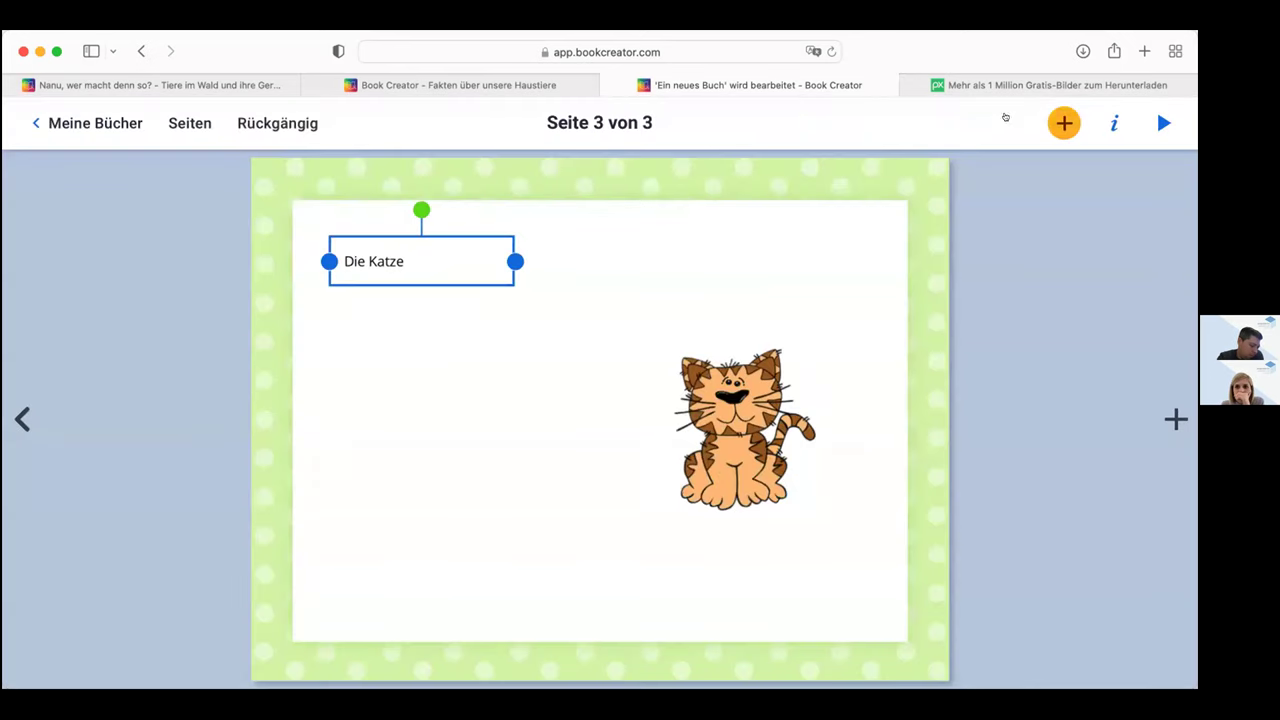
Draw a black dot with the pen over the word "Die" in the "Die Katze" text and finish drawing
click(1063, 120)
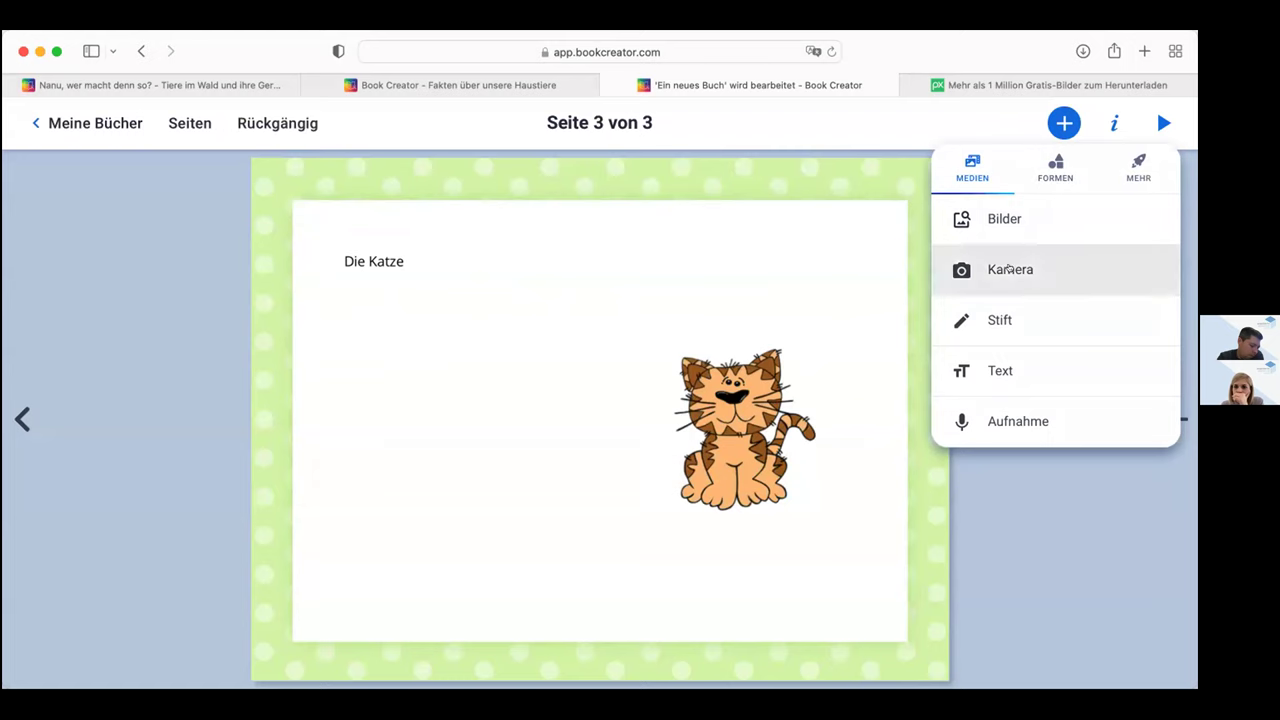
click(1002, 320)
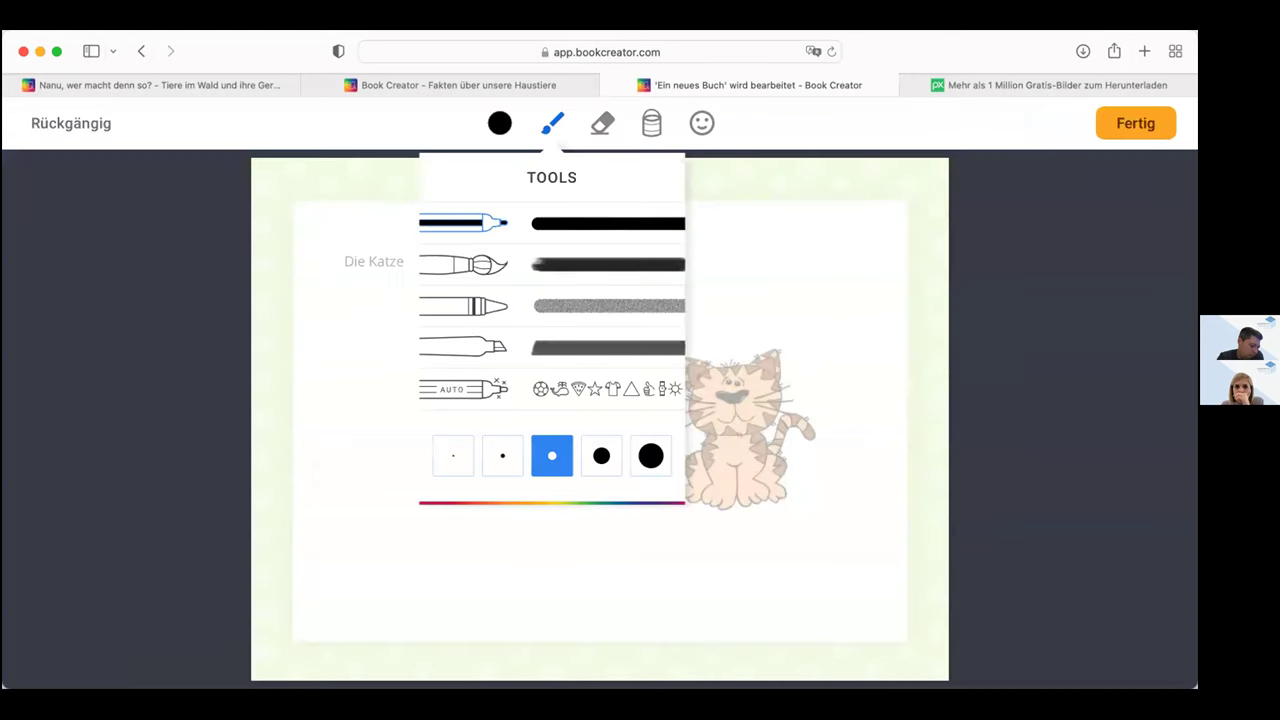
click(823, 249)
click(361, 263)
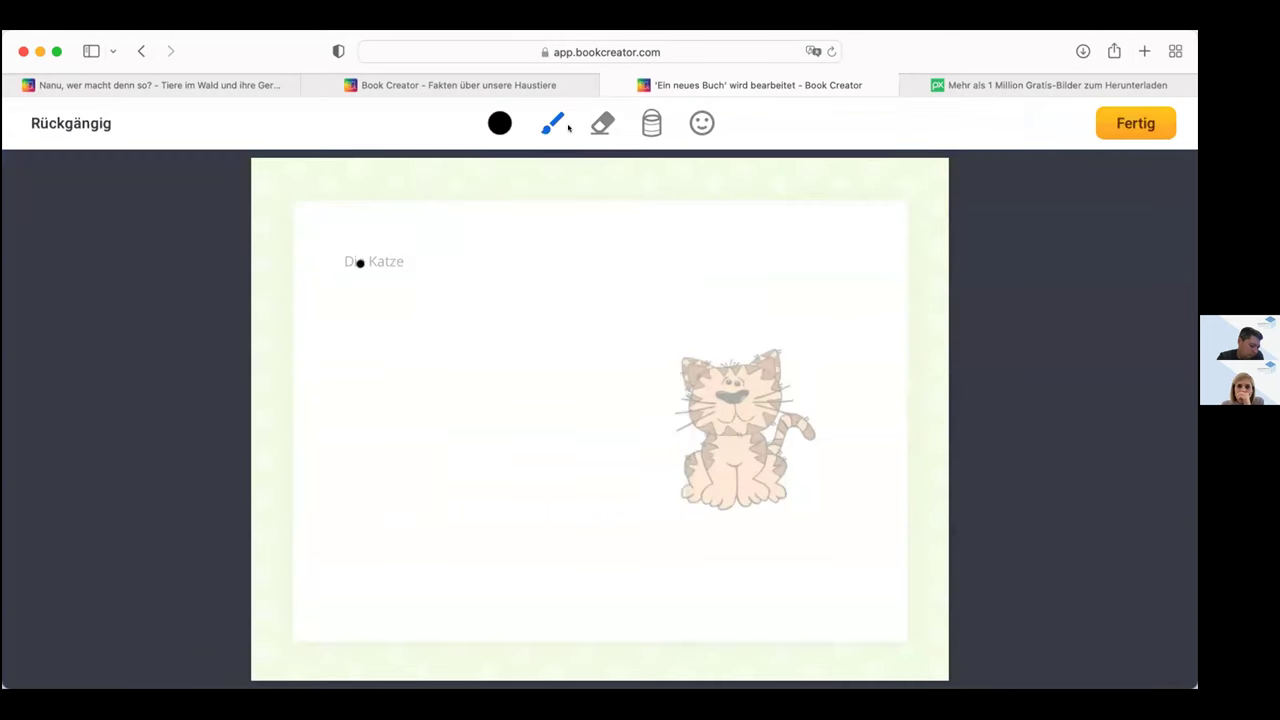
click(1135, 123)
Format the "Die Katze" text as large and bold, widen its text box to fit on one line, and deselect it
click(360, 256)
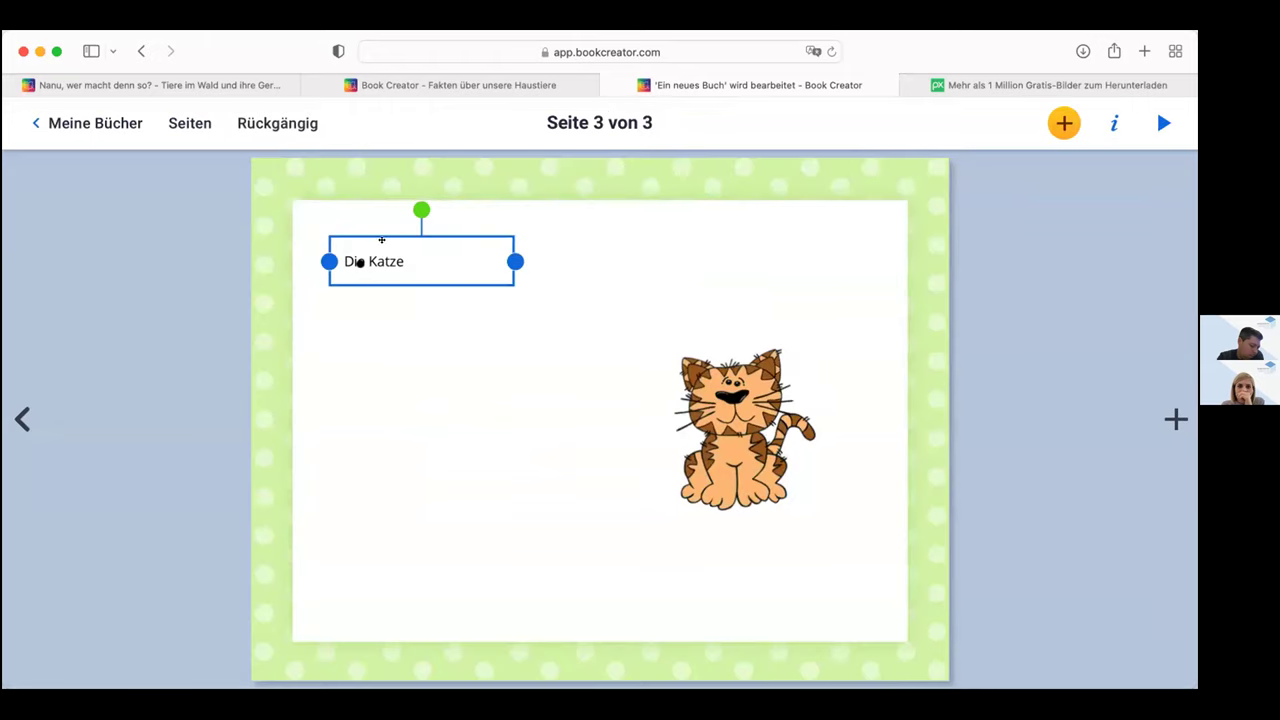
click(383, 237)
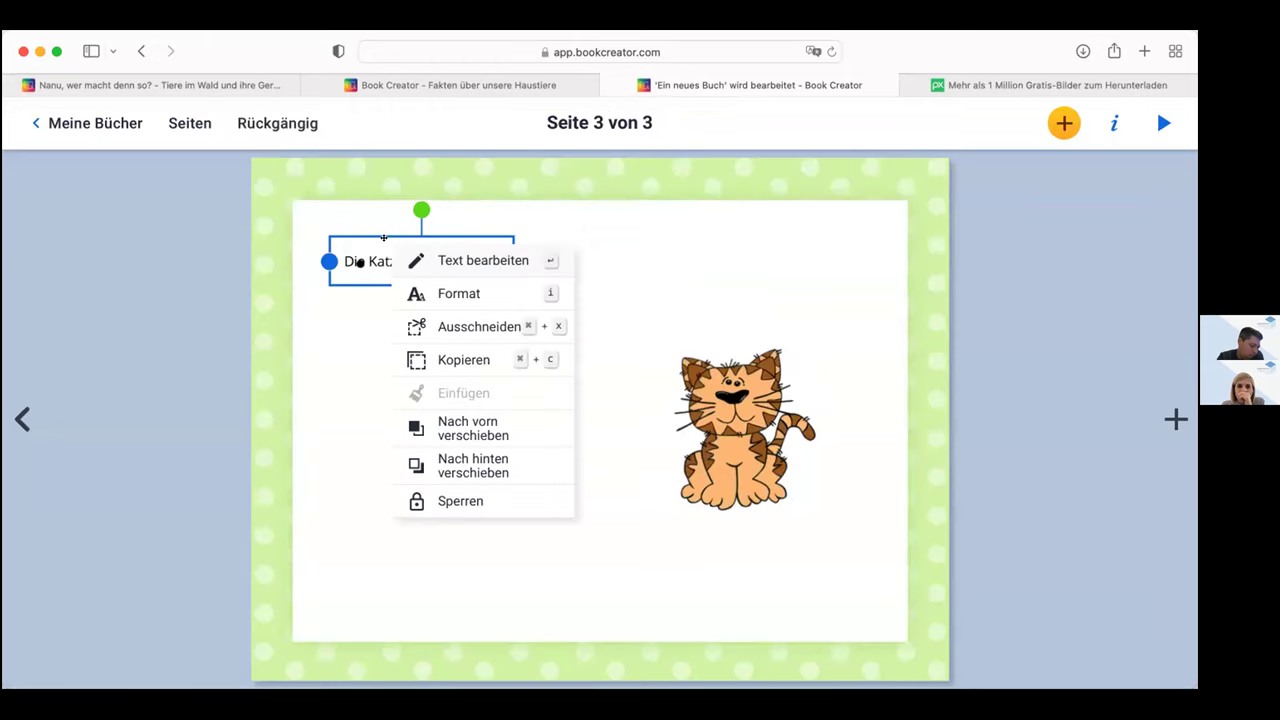
click(449, 293)
drag(994, 243, 1002, 240)
click(1109, 288)
drag(516, 297, 606, 290)
click(564, 368)
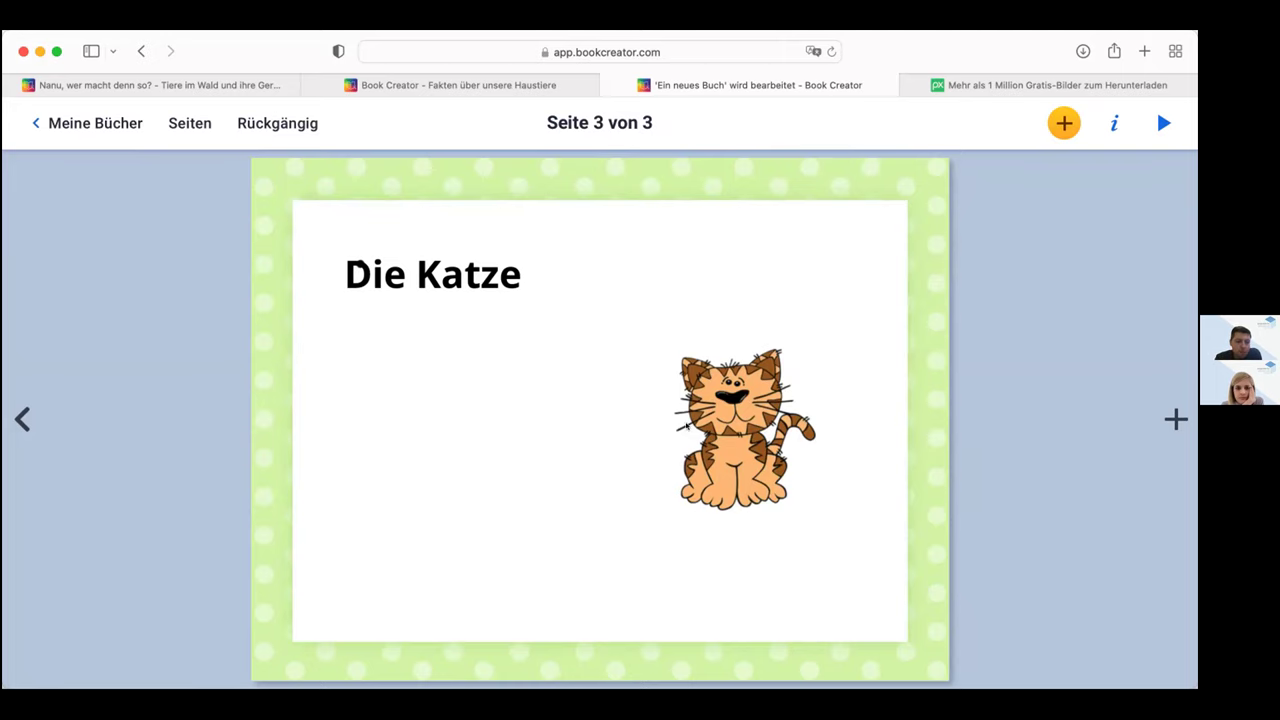
Add a new page after page 3
click(1172, 419)
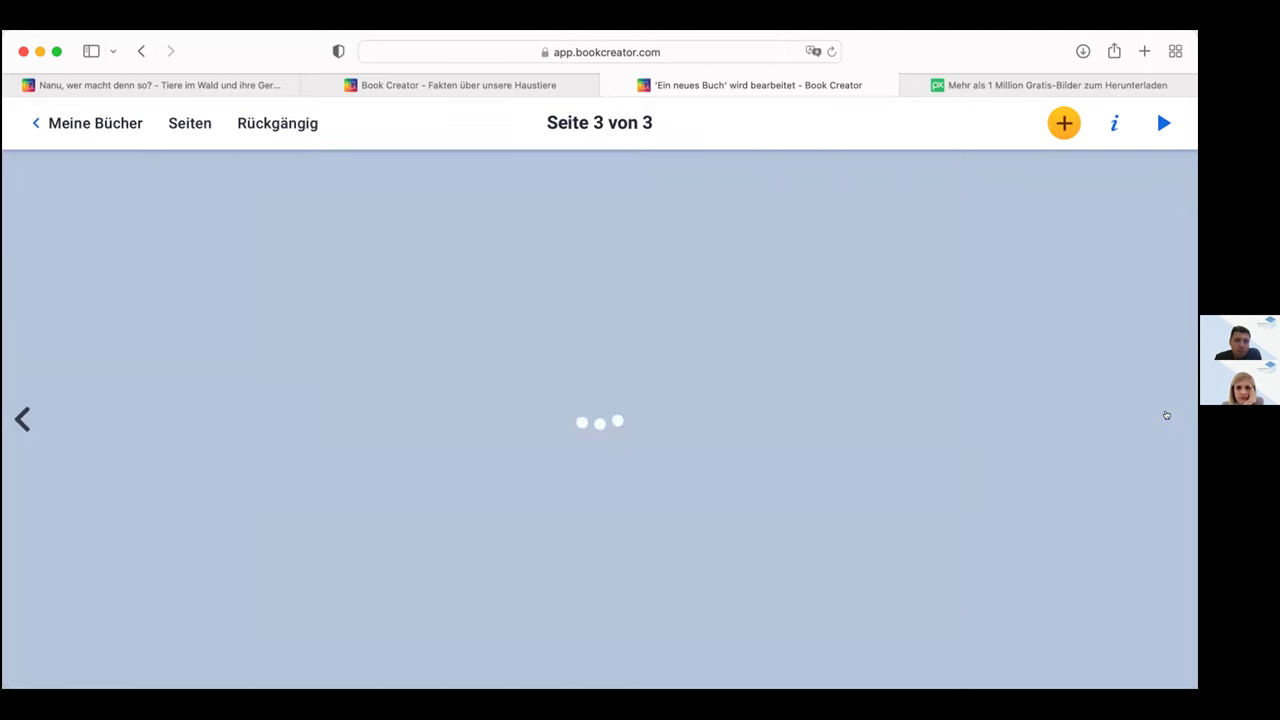
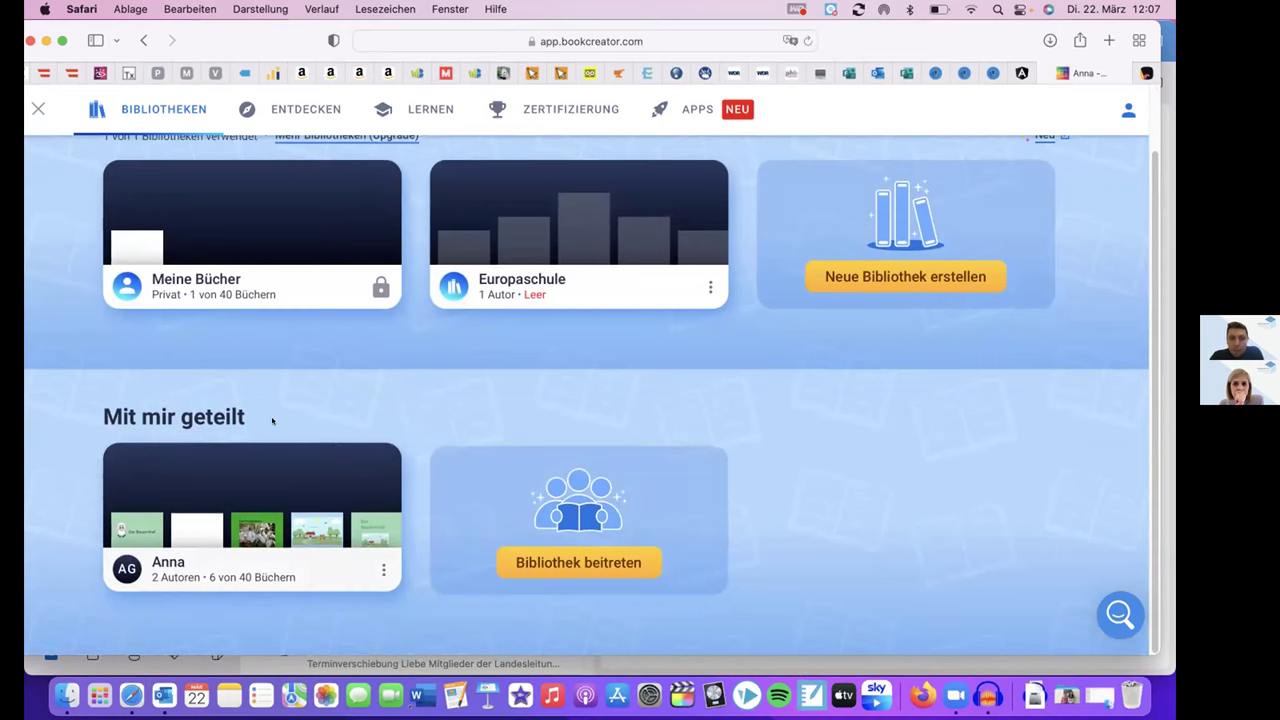
Open the Europaschule library, view its invitation code and close the invitation dialog
scroll(274, 423, up, 2)
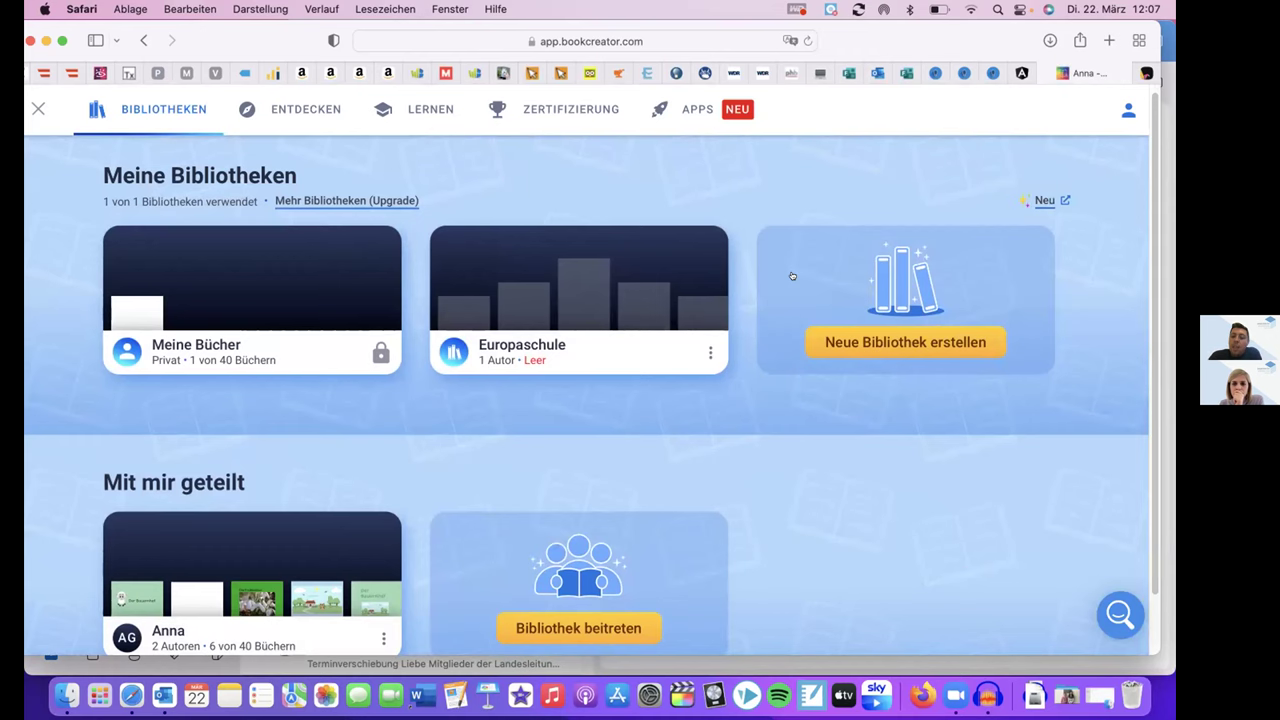
scroll(791, 276, down, 1)
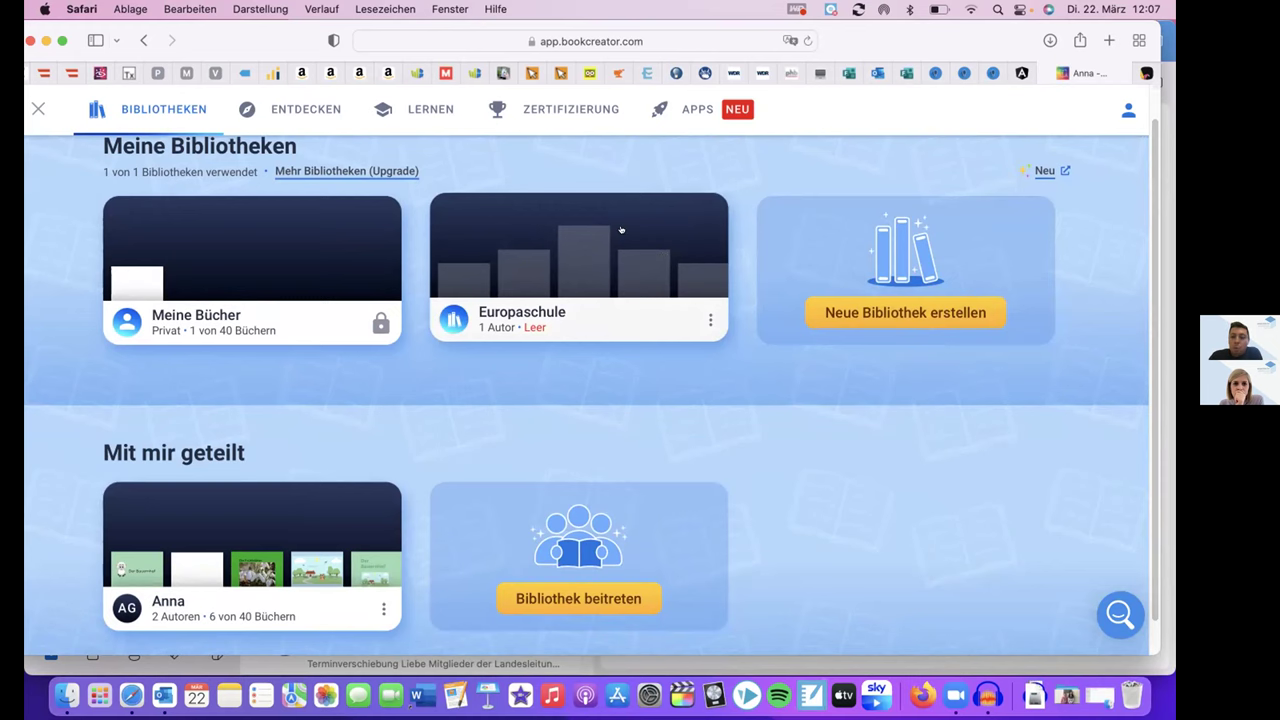
scroll(615, 240, up, 1)
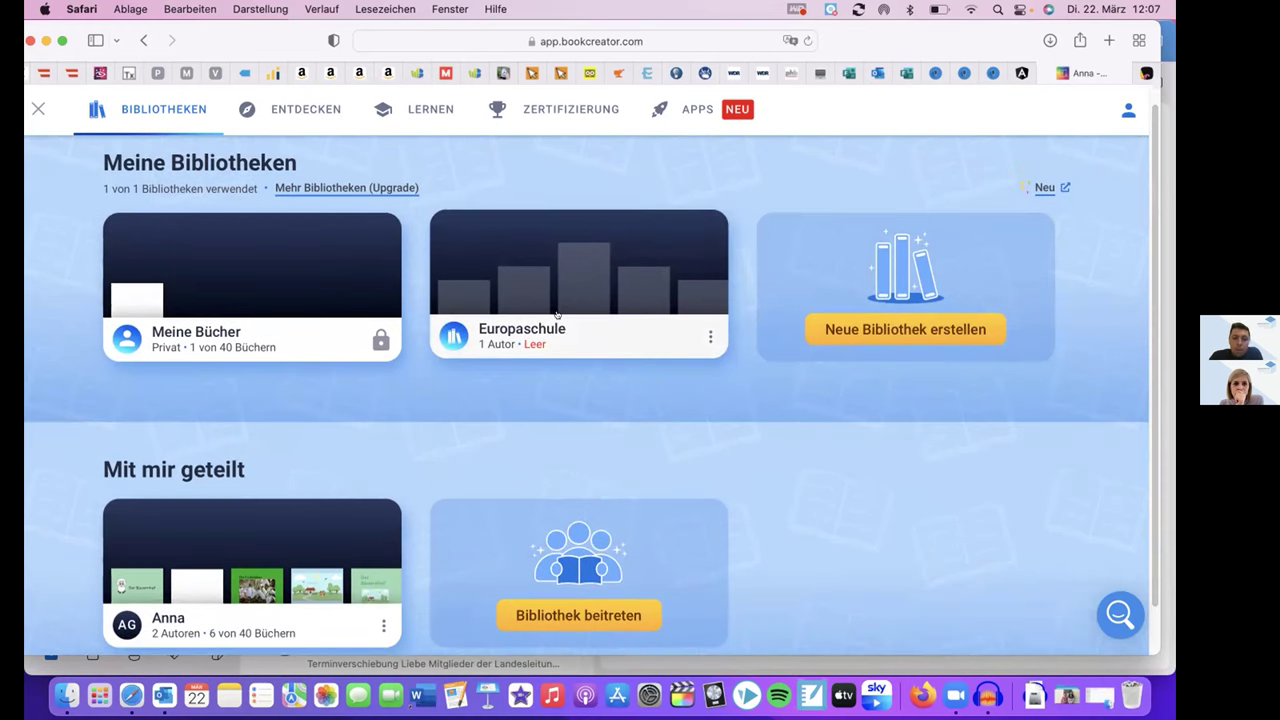
scroll(559, 238, up, 1)
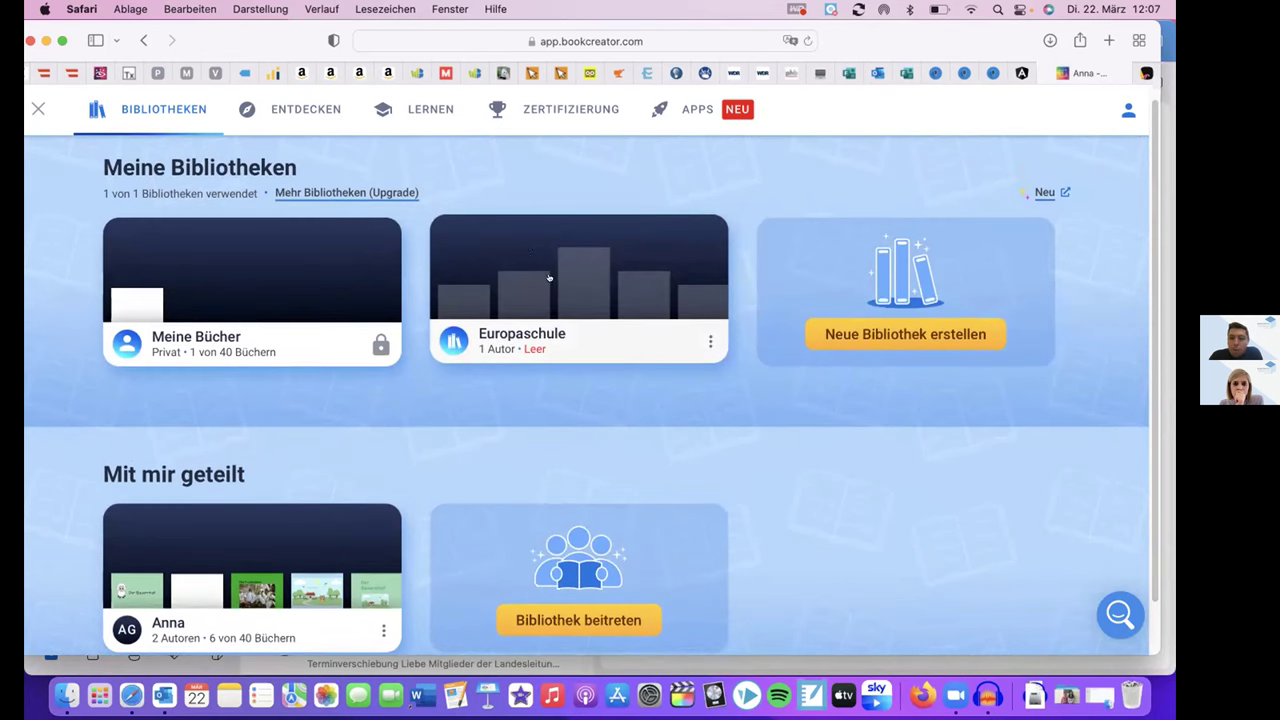
click(571, 264)
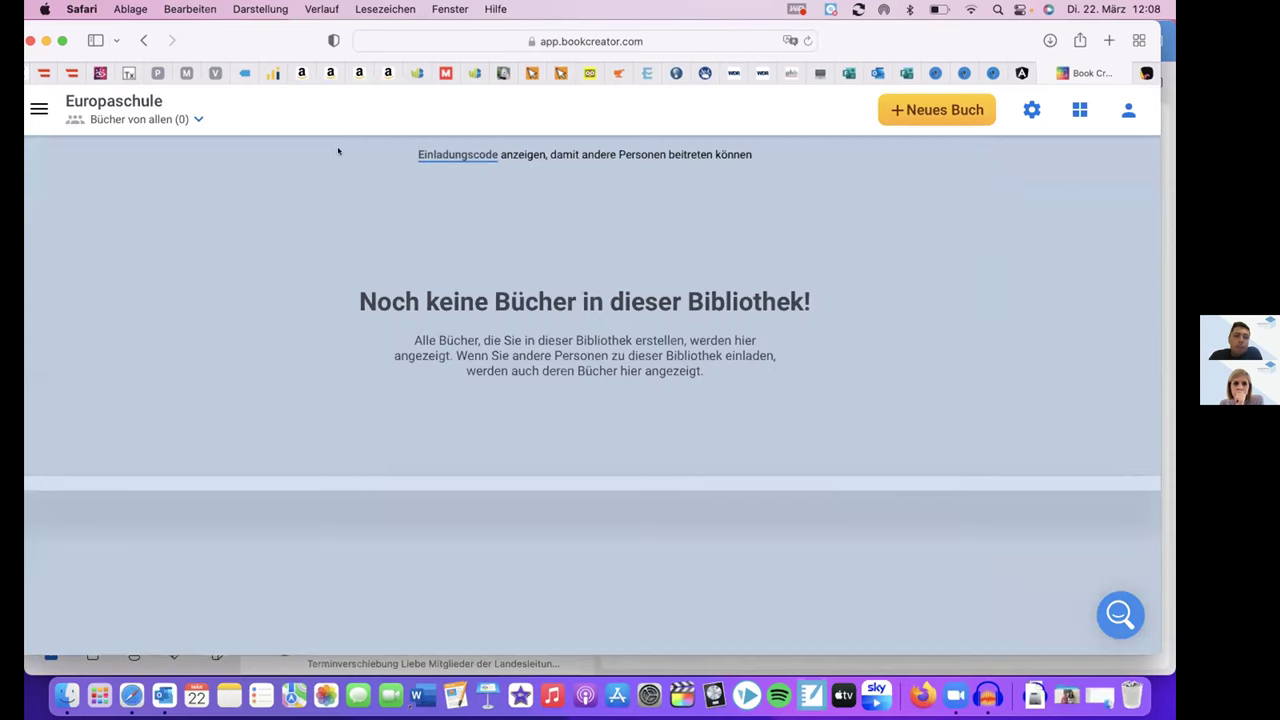
click(470, 152)
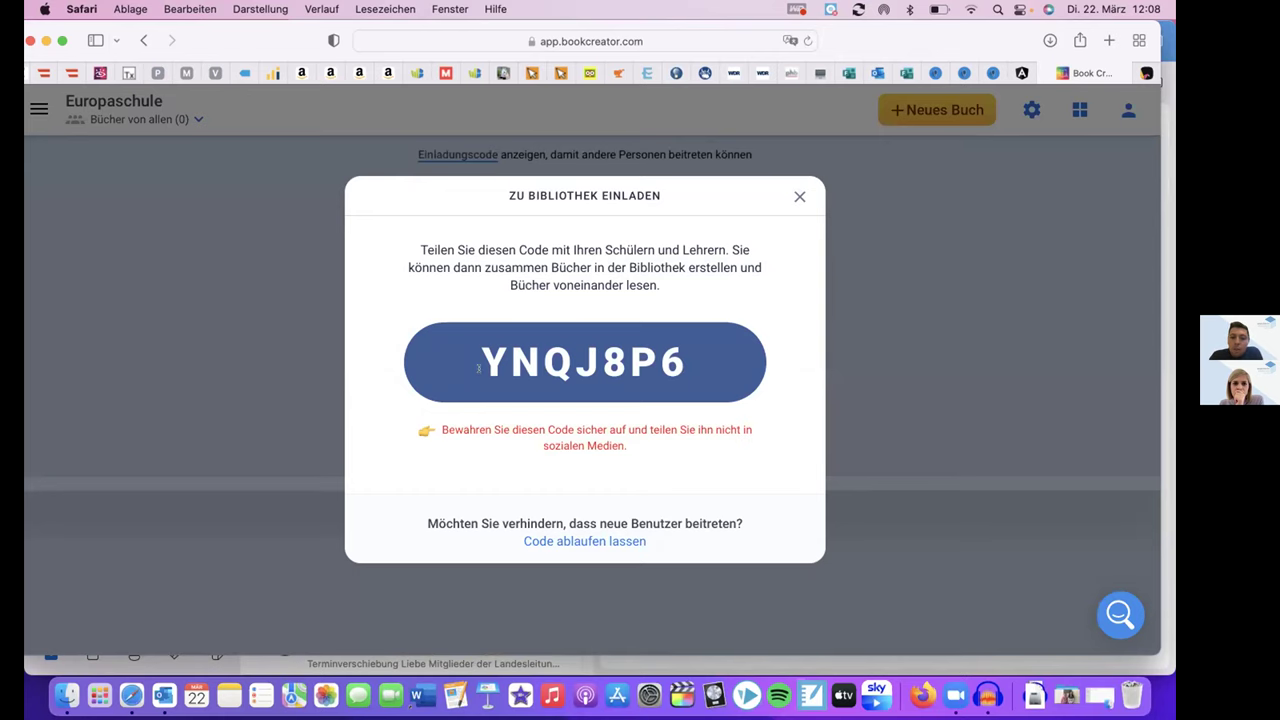
click(800, 196)
Return to the library overview and open the library listed under "Mit mir geteilt"
click(38, 108)
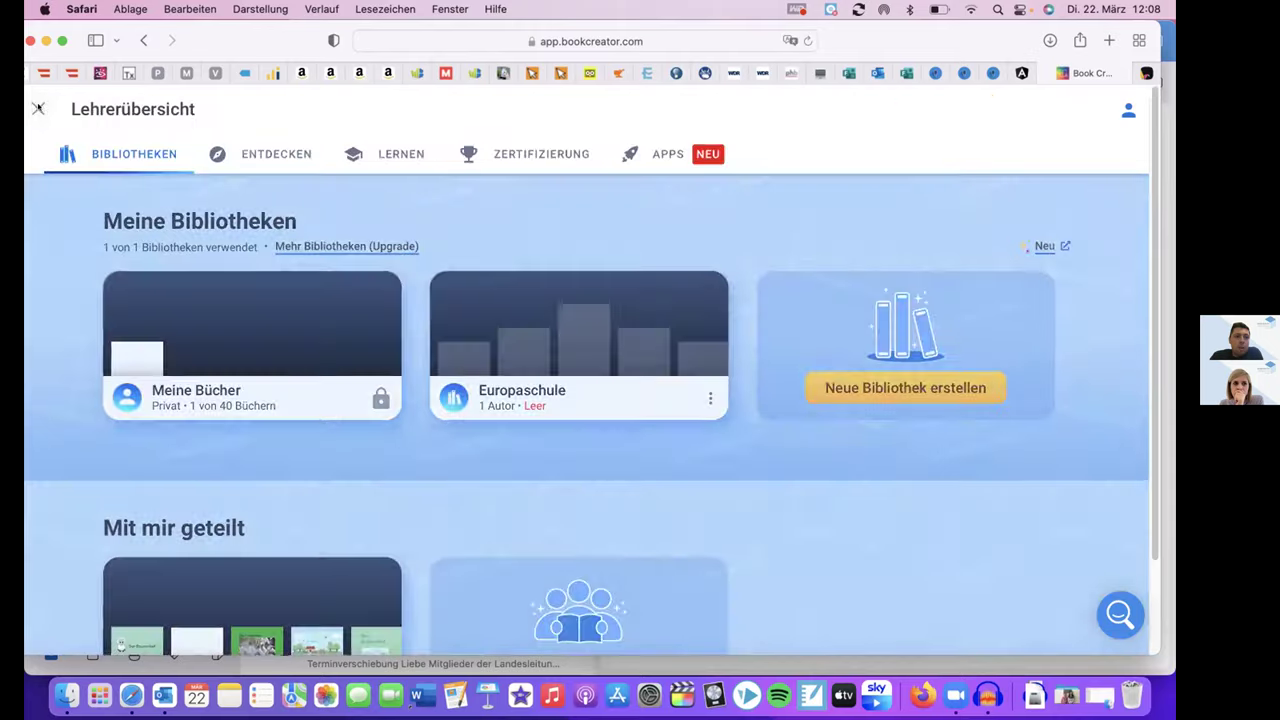
scroll(51, 334, down, 2)
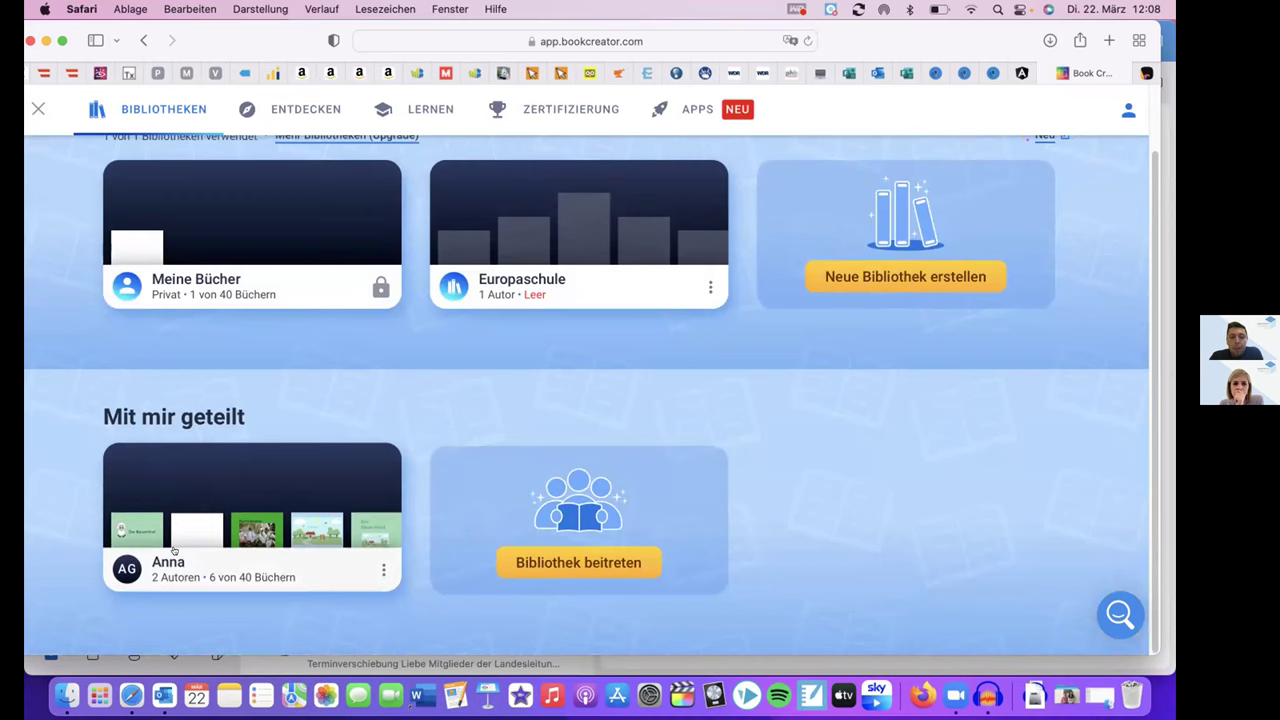
click(233, 483)
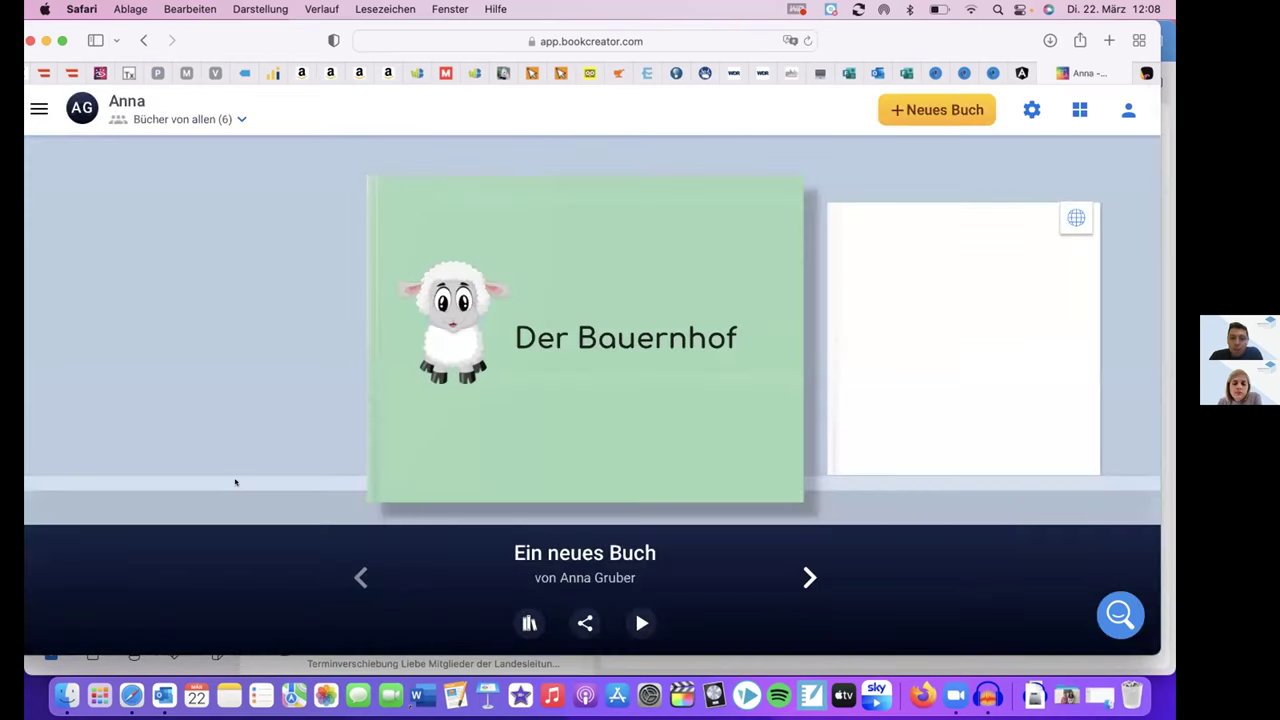
Read the "Der Bauernhof" book through to the donkey and hens pages and look at its display and read-aloud settings
mouse_move(585, 332)
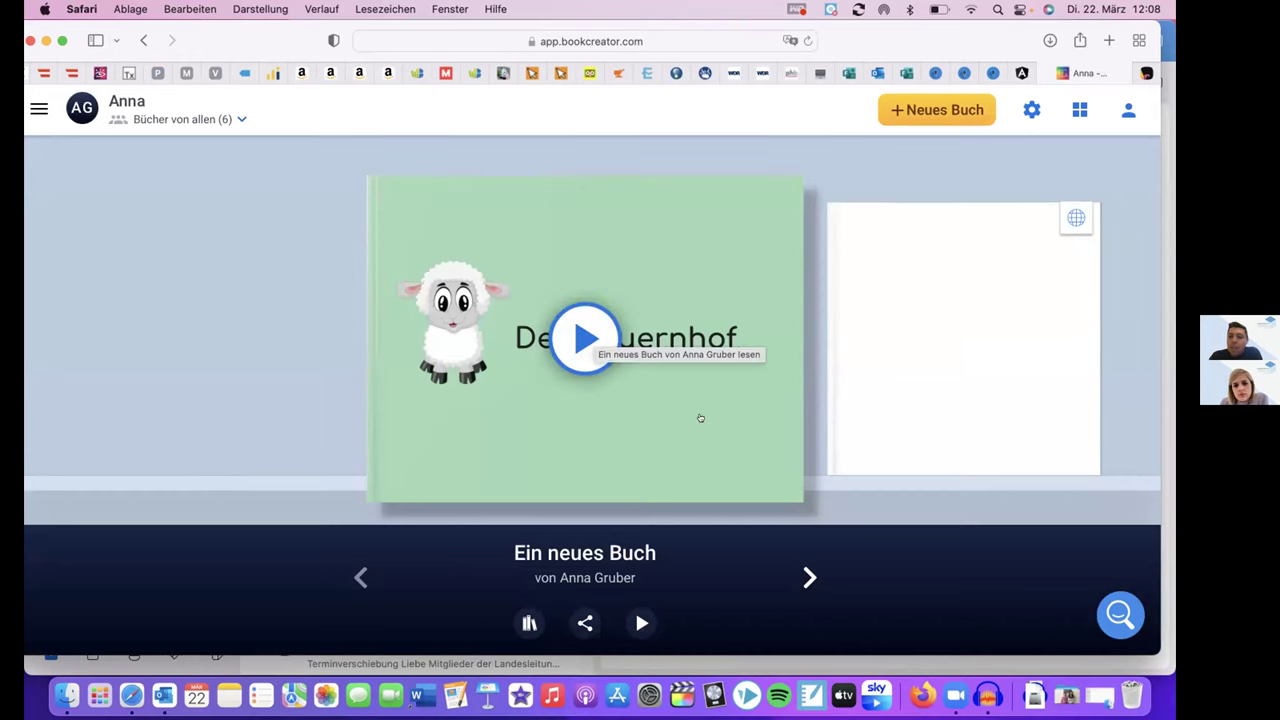
click(658, 277)
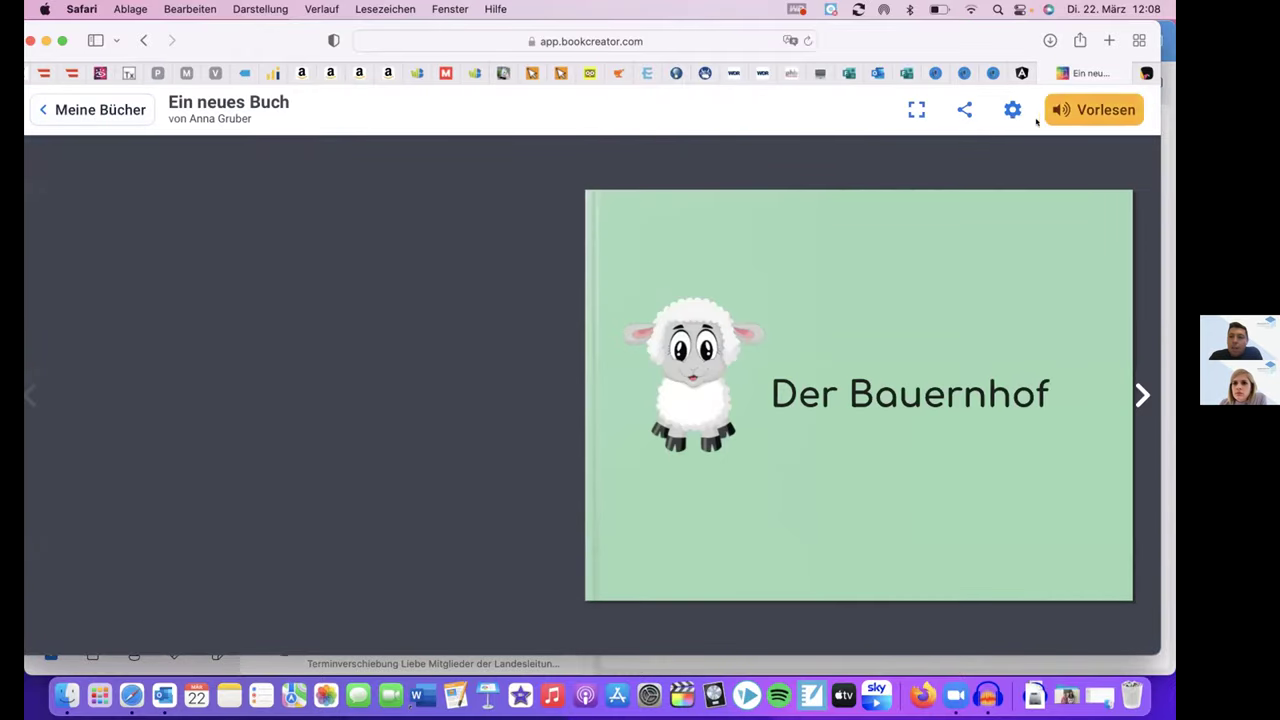
click(1142, 395)
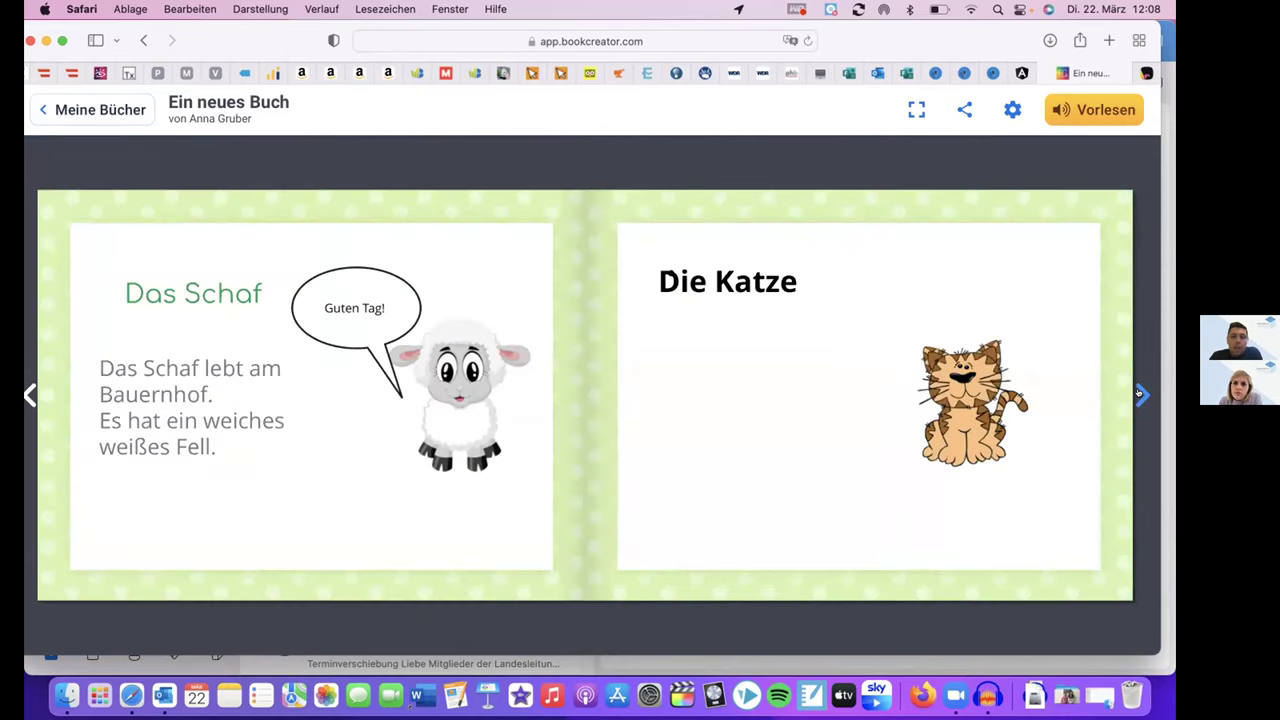
click(1139, 393)
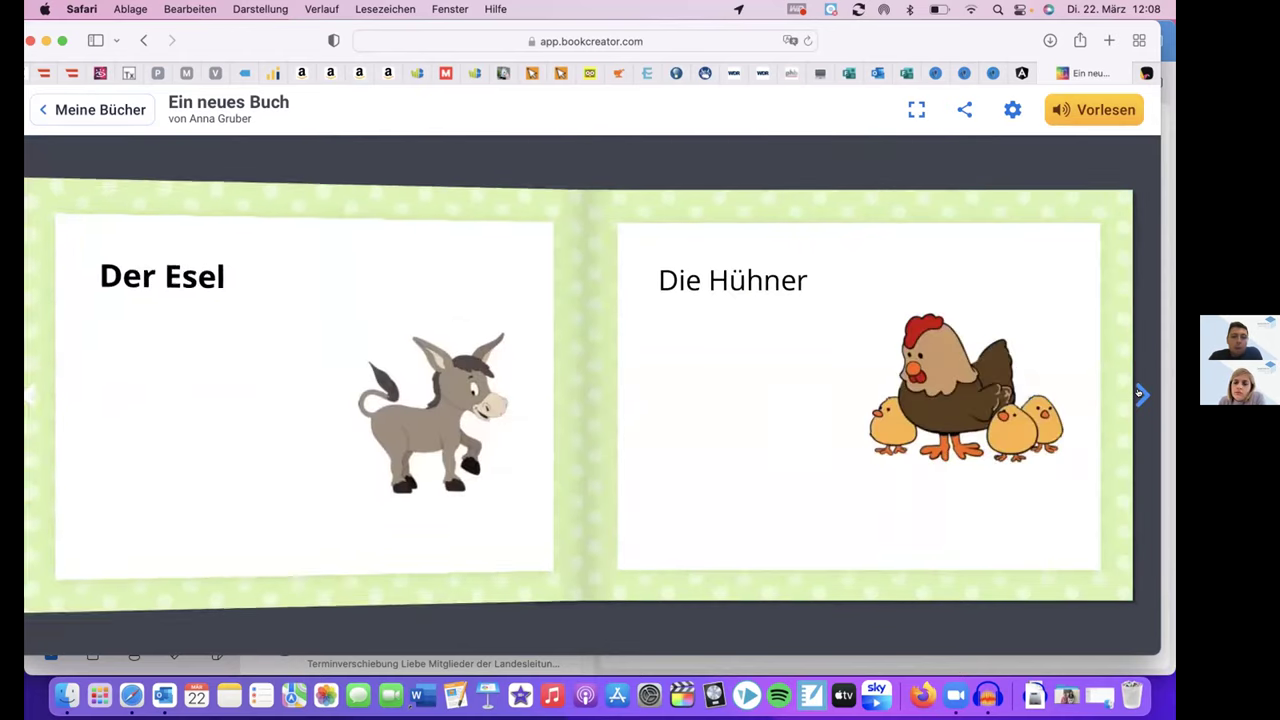
click(1013, 111)
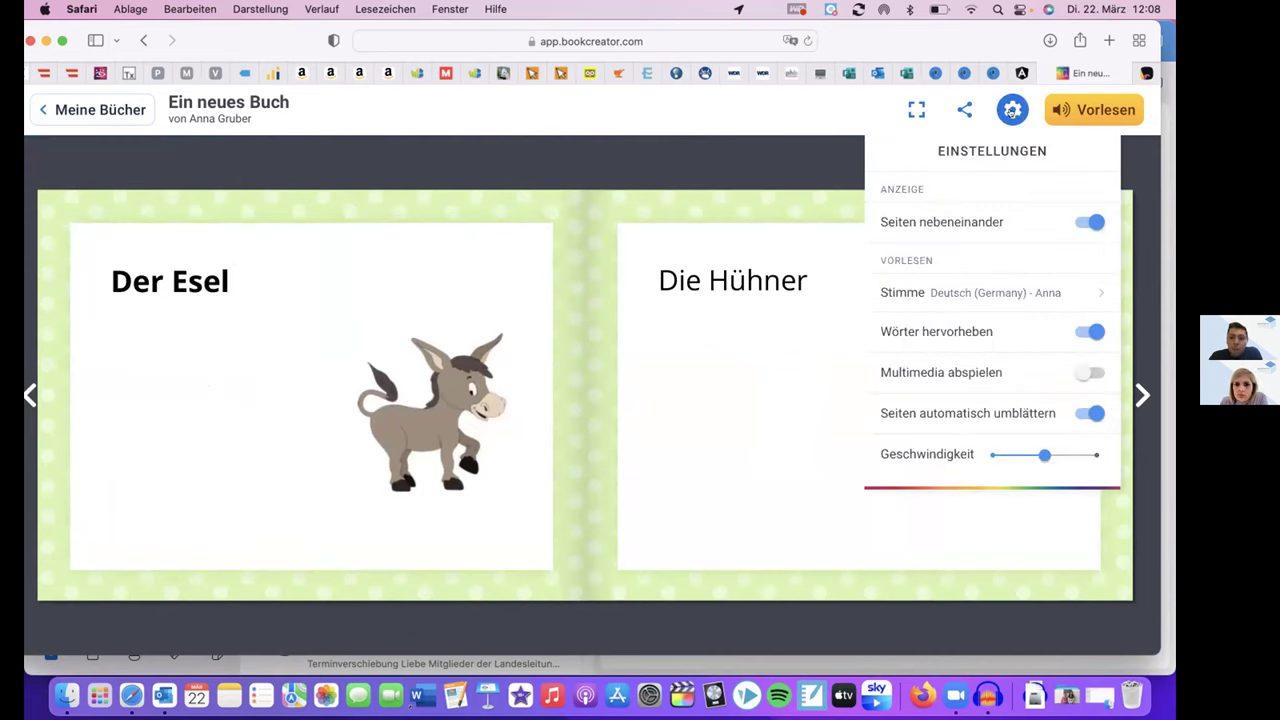
click(1012, 111)
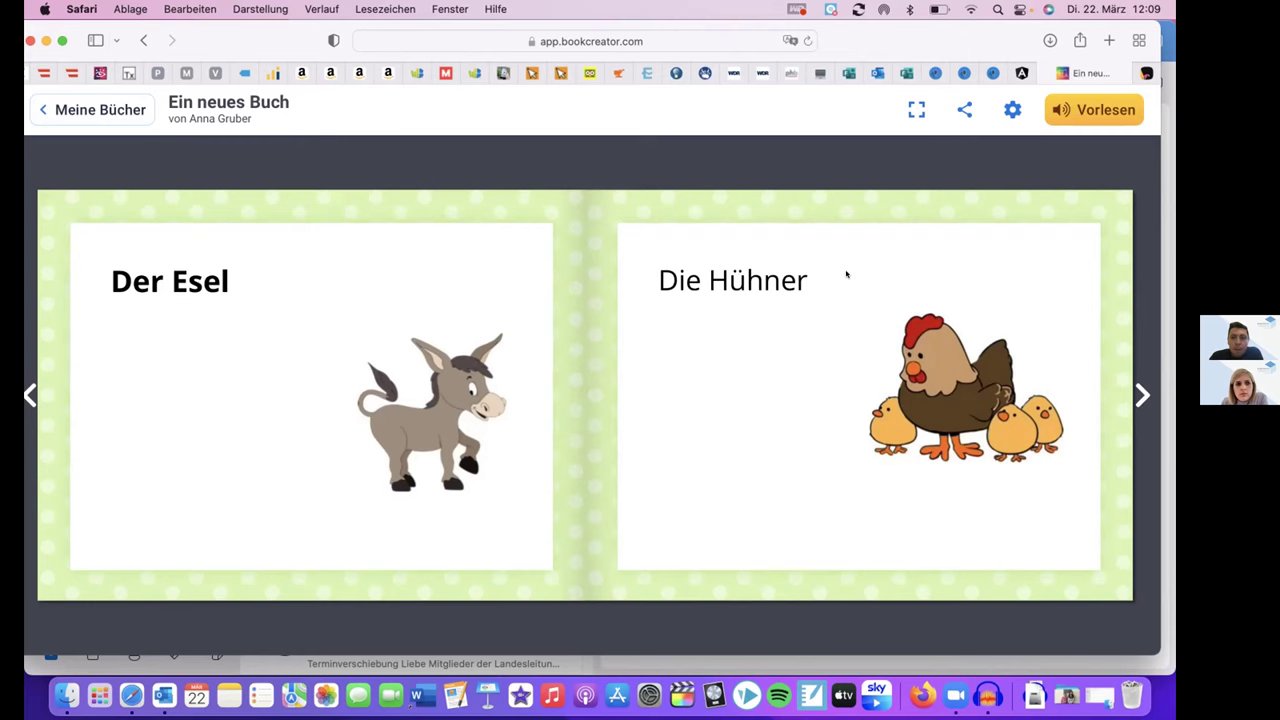
Leave the book and create a new landscape-format book in the Europaschule library
click(84, 110)
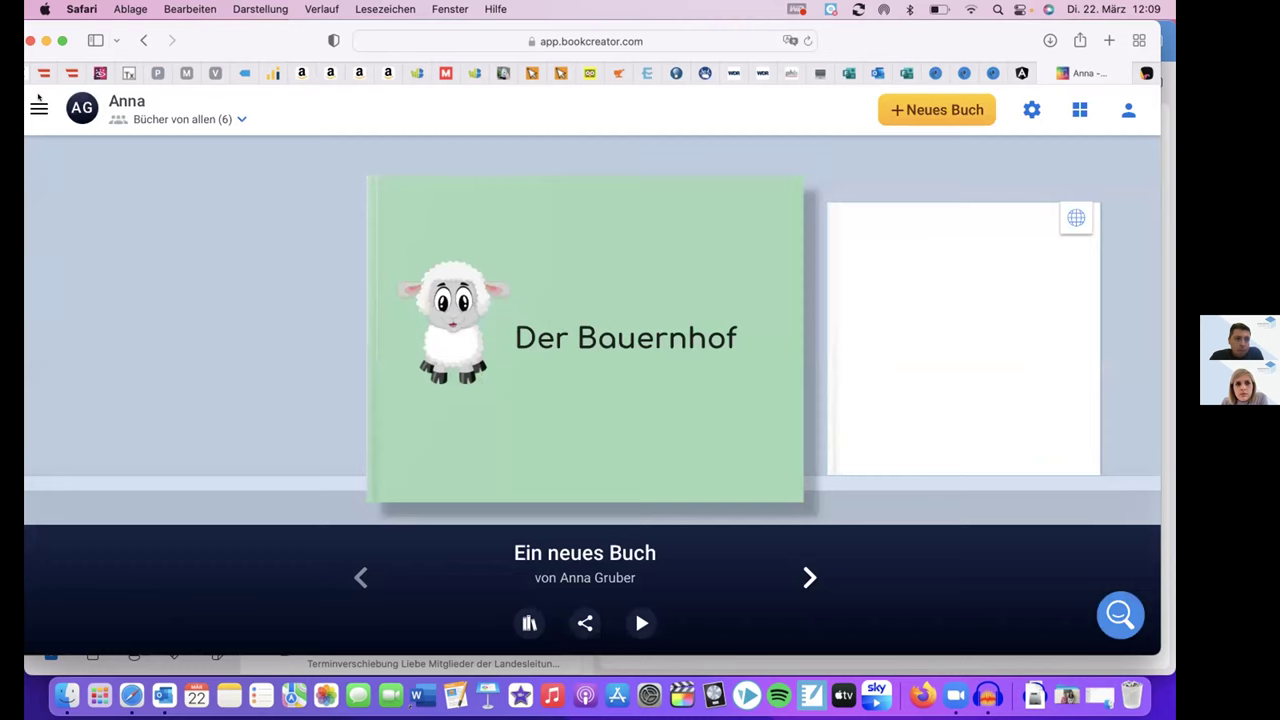
click(39, 109)
click(557, 329)
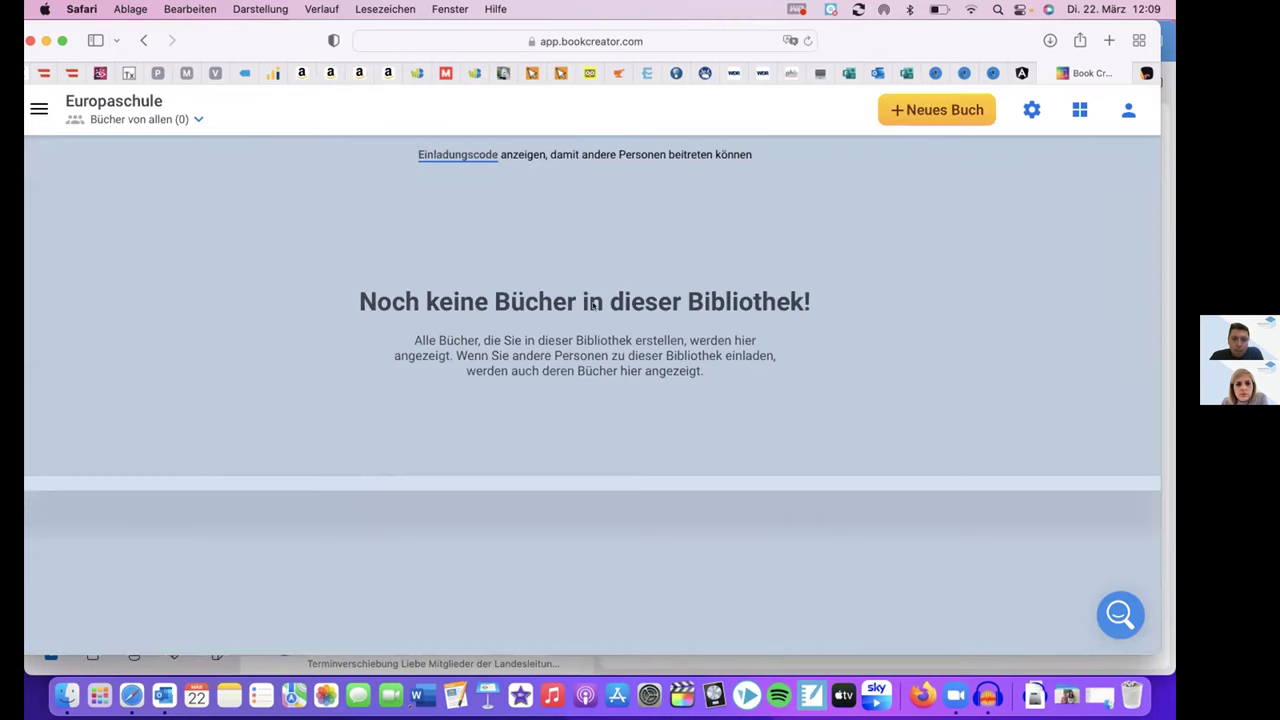
click(926, 98)
click(784, 344)
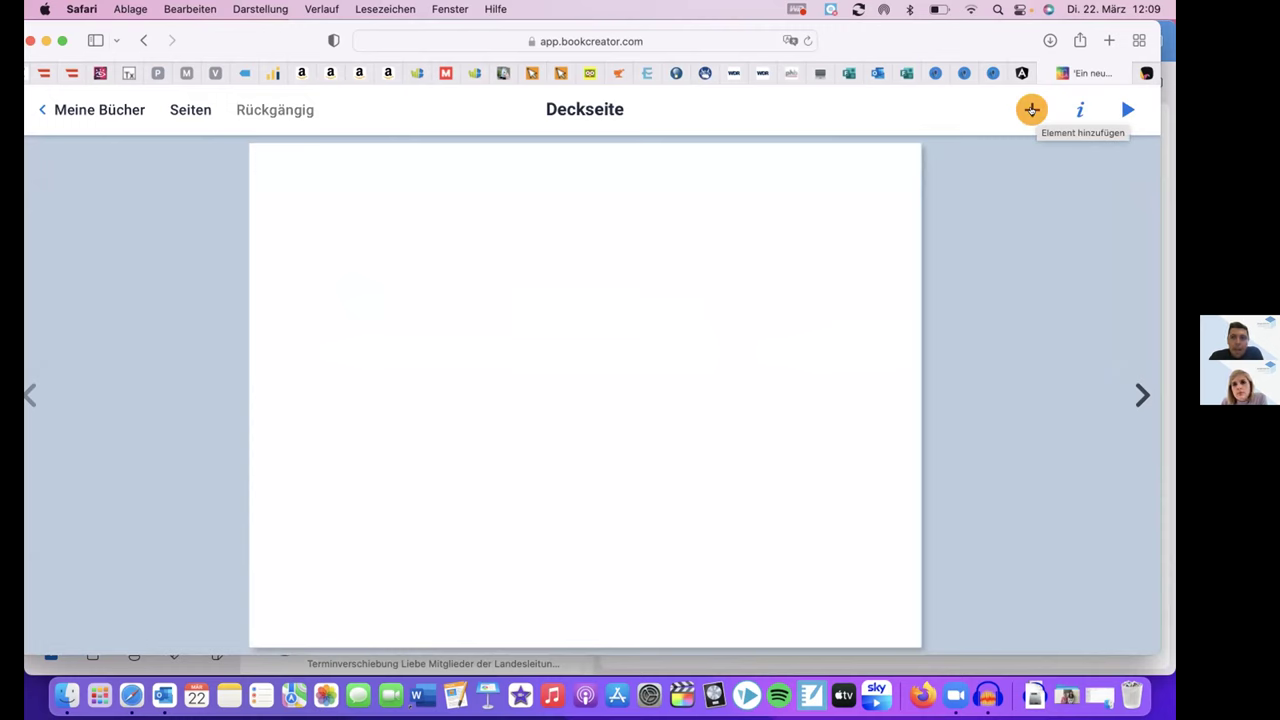
Record a sound clip of about 7 seconds for the cover page, allowing microphone access, and use the recording
click(1032, 110)
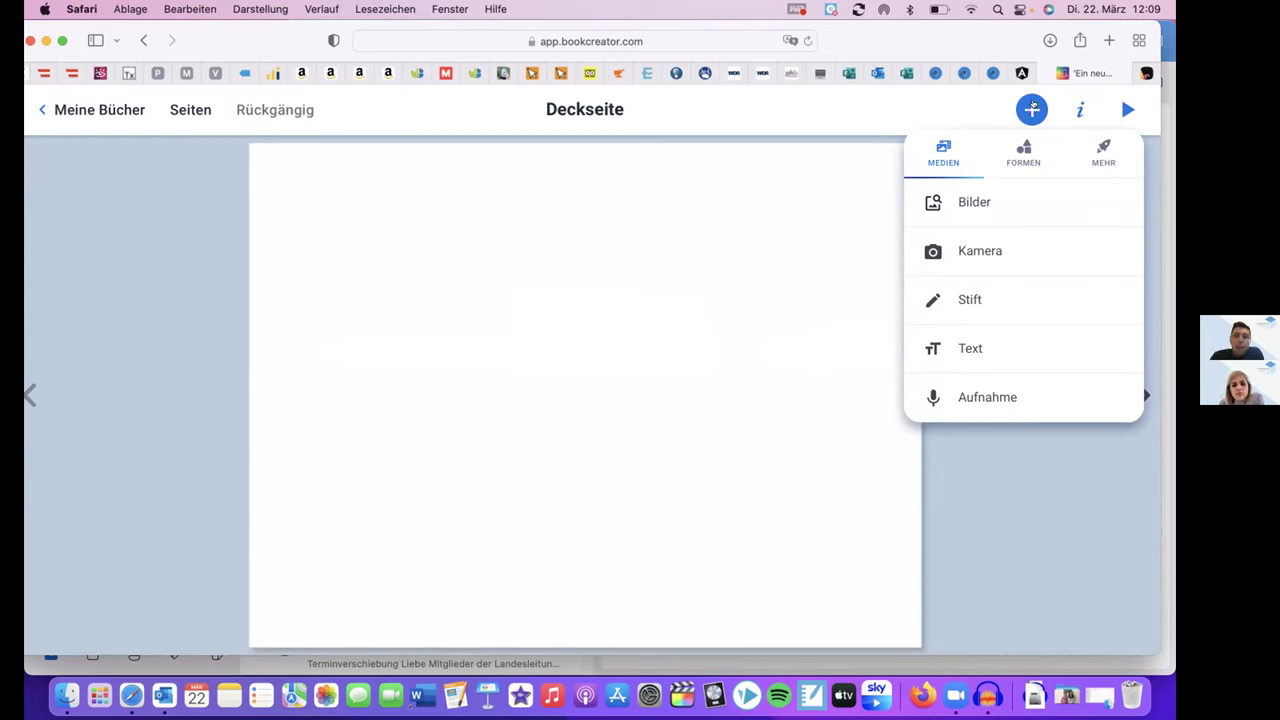
click(969, 394)
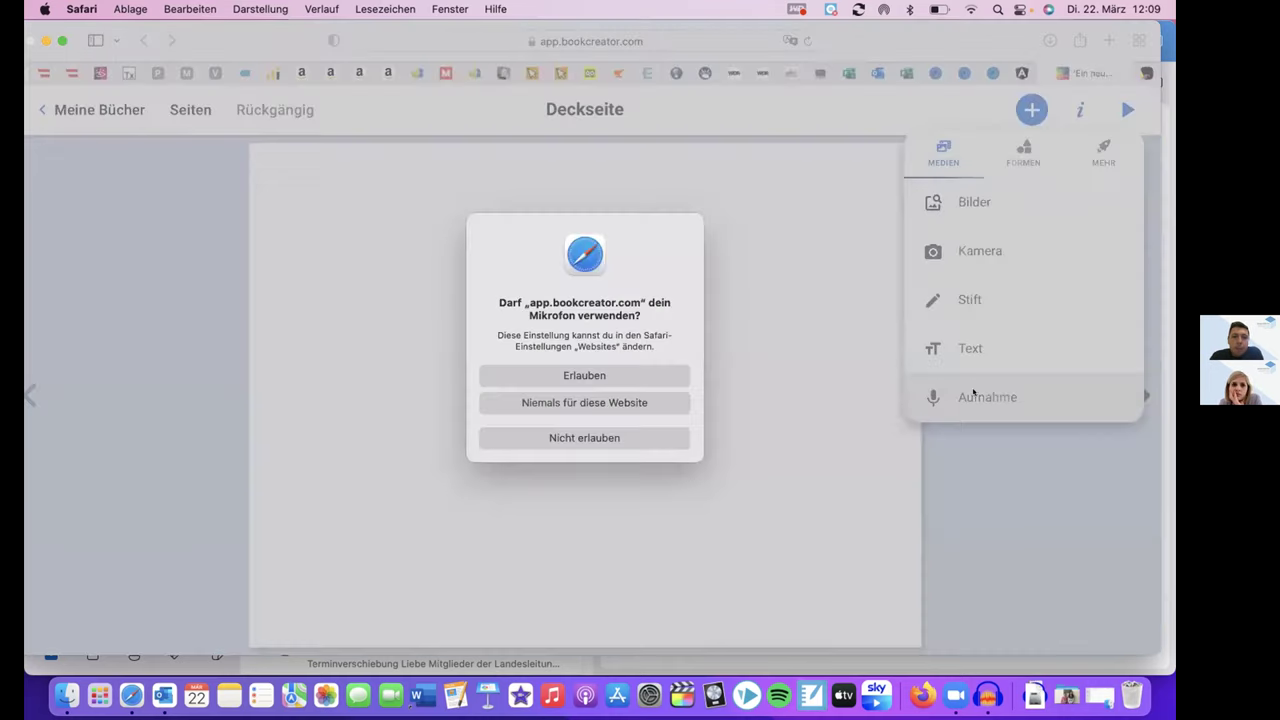
click(592, 375)
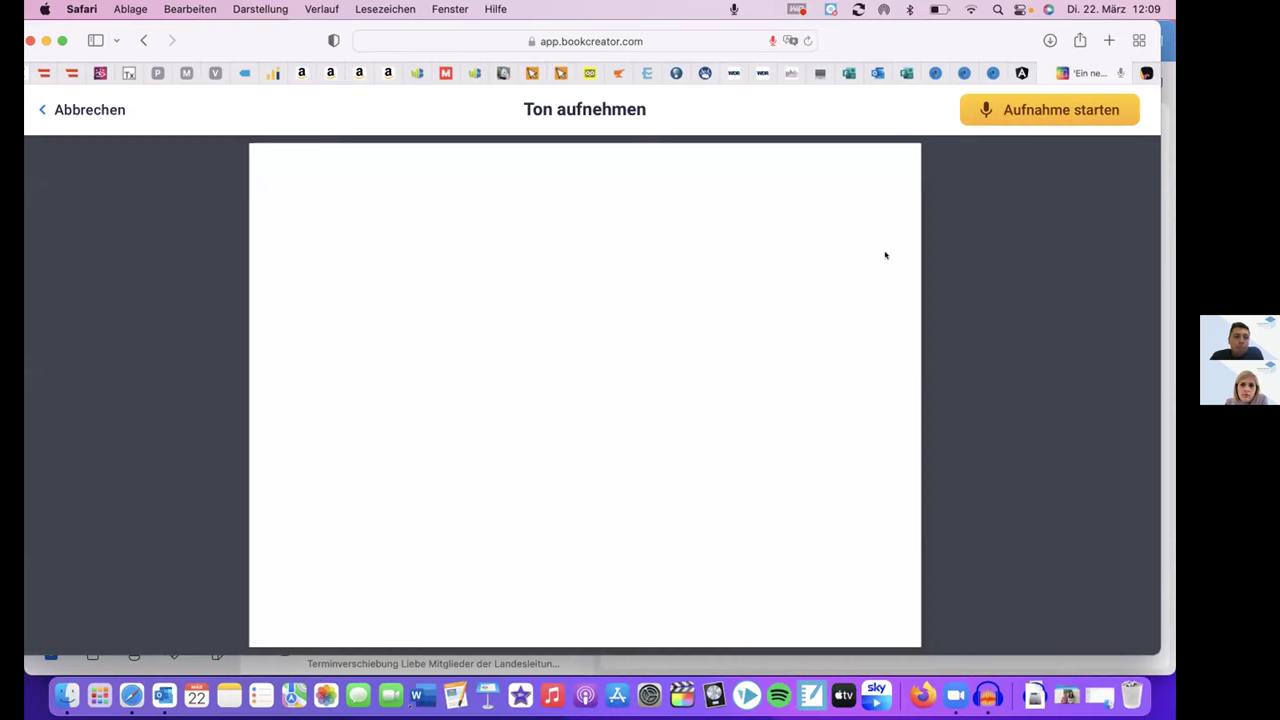
click(1043, 106)
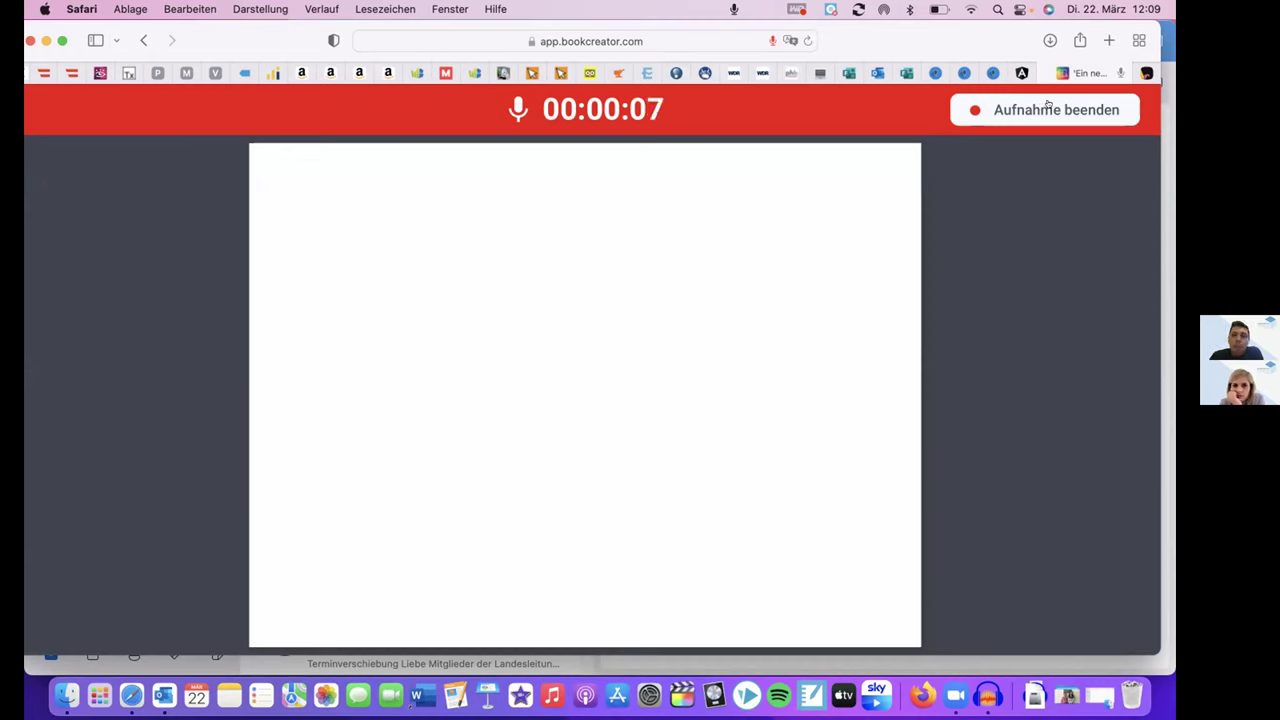
click(1047, 106)
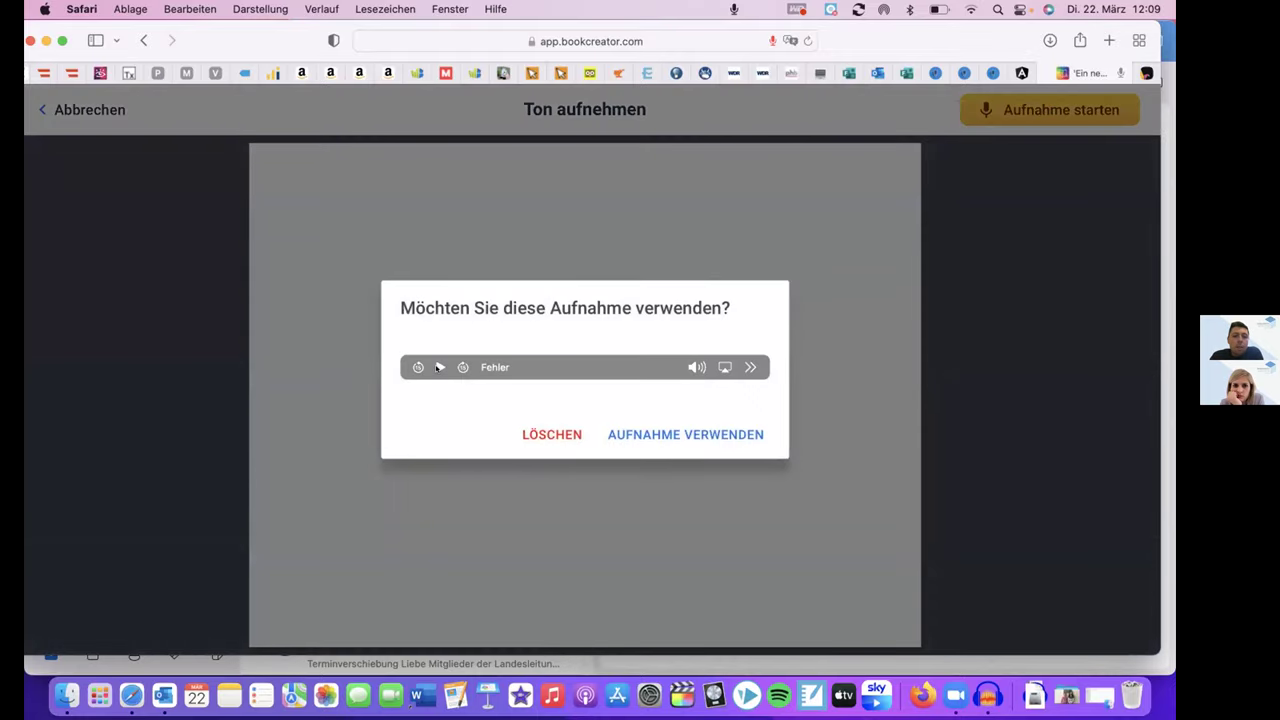
click(690, 433)
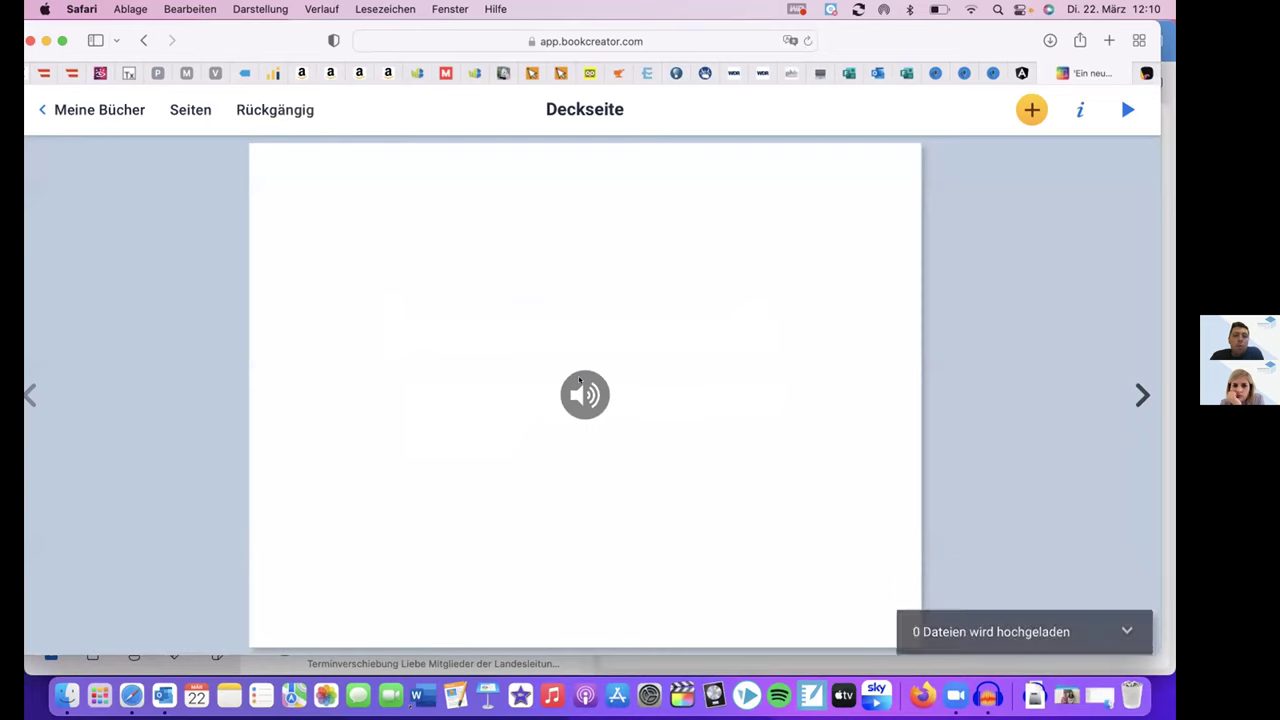
Move the sound icon to the upper right area of the cover, deselect it and go to page 2
drag(575, 385, 763, 295)
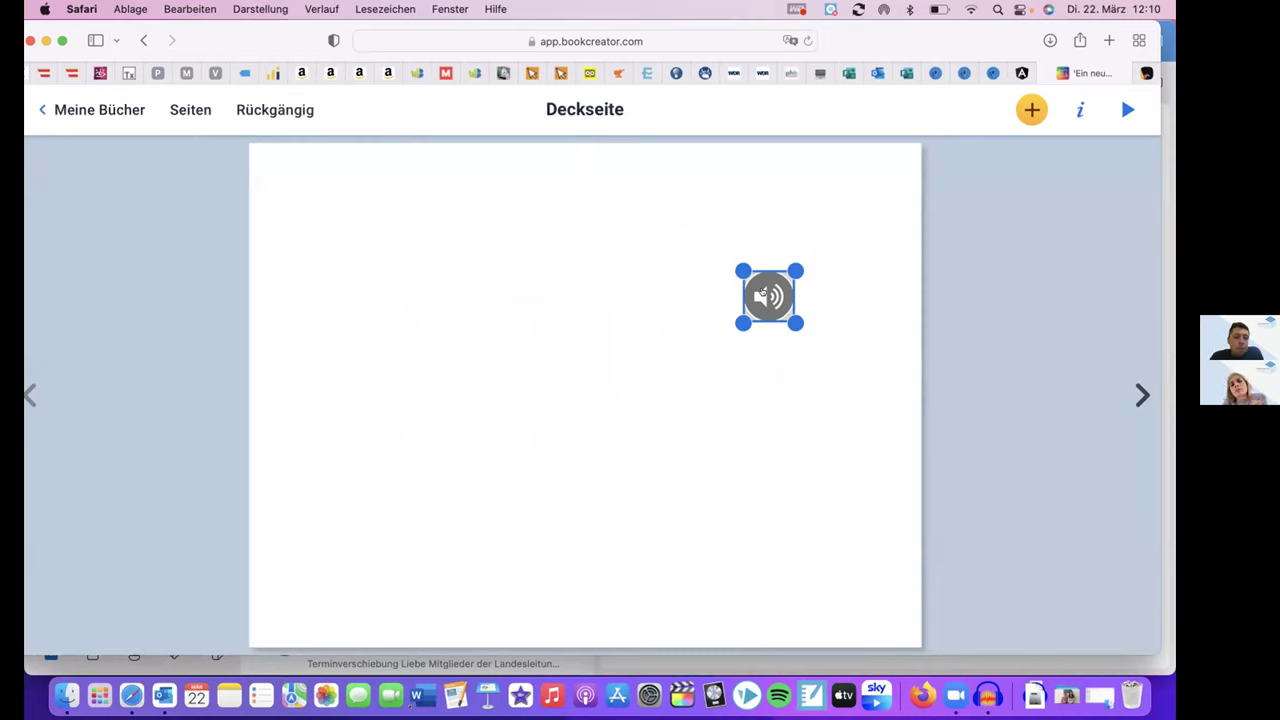
click(797, 358)
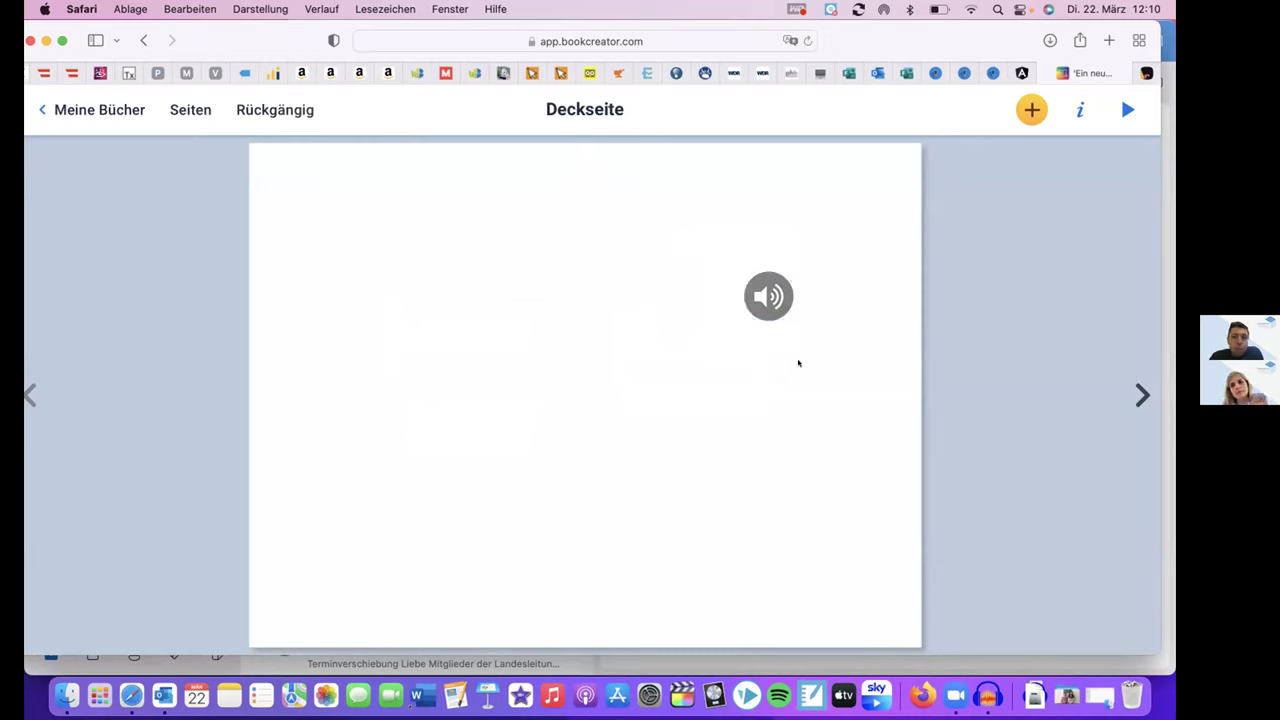
click(1137, 396)
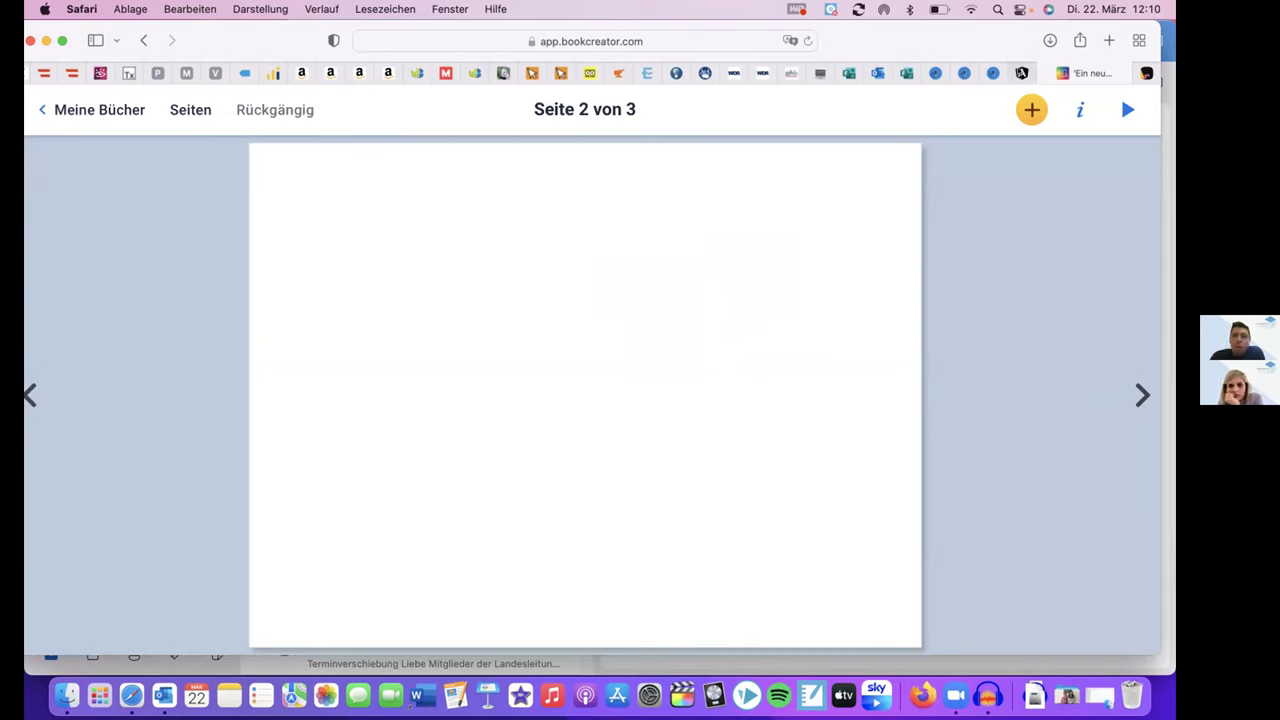
Switch to the Padlet board "Tools für den Digitalen Unterricht" and look through its columns as far as "Lizenzfreie Musik"
mouse_move(1022, 73)
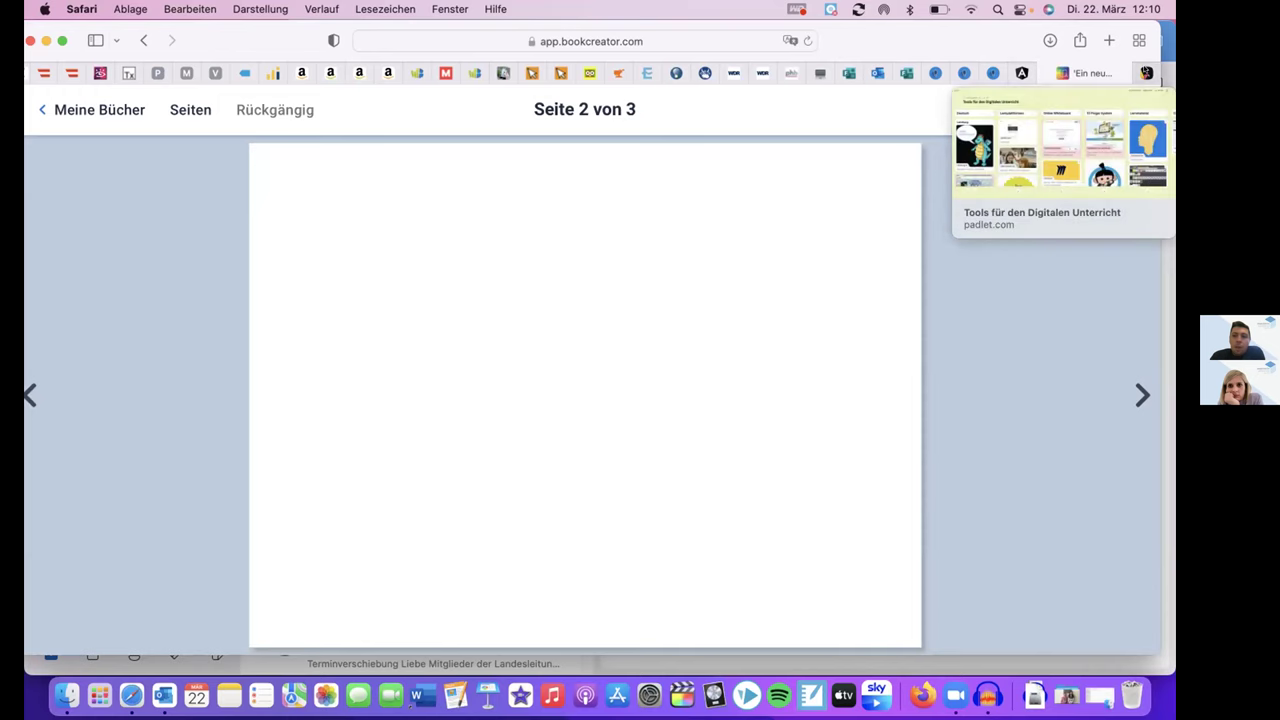
click(1147, 73)
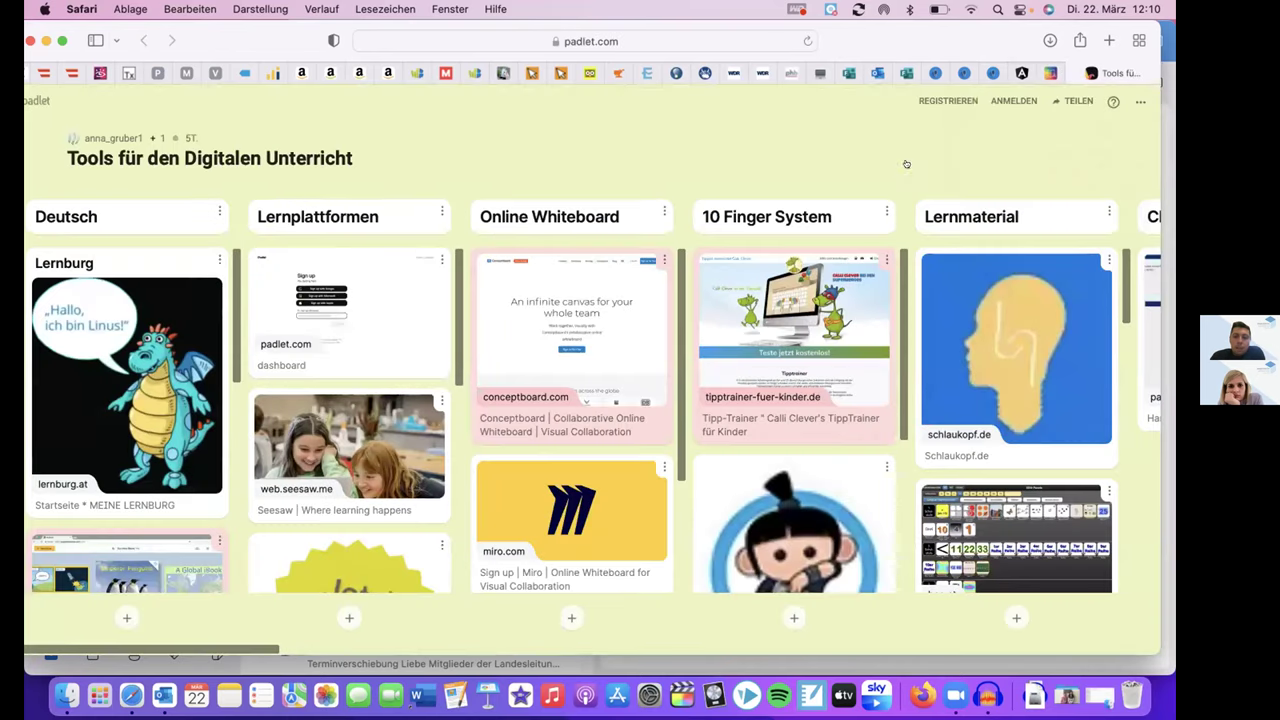
scroll(876, 597, right, 5)
scroll(876, 597, right, 20)
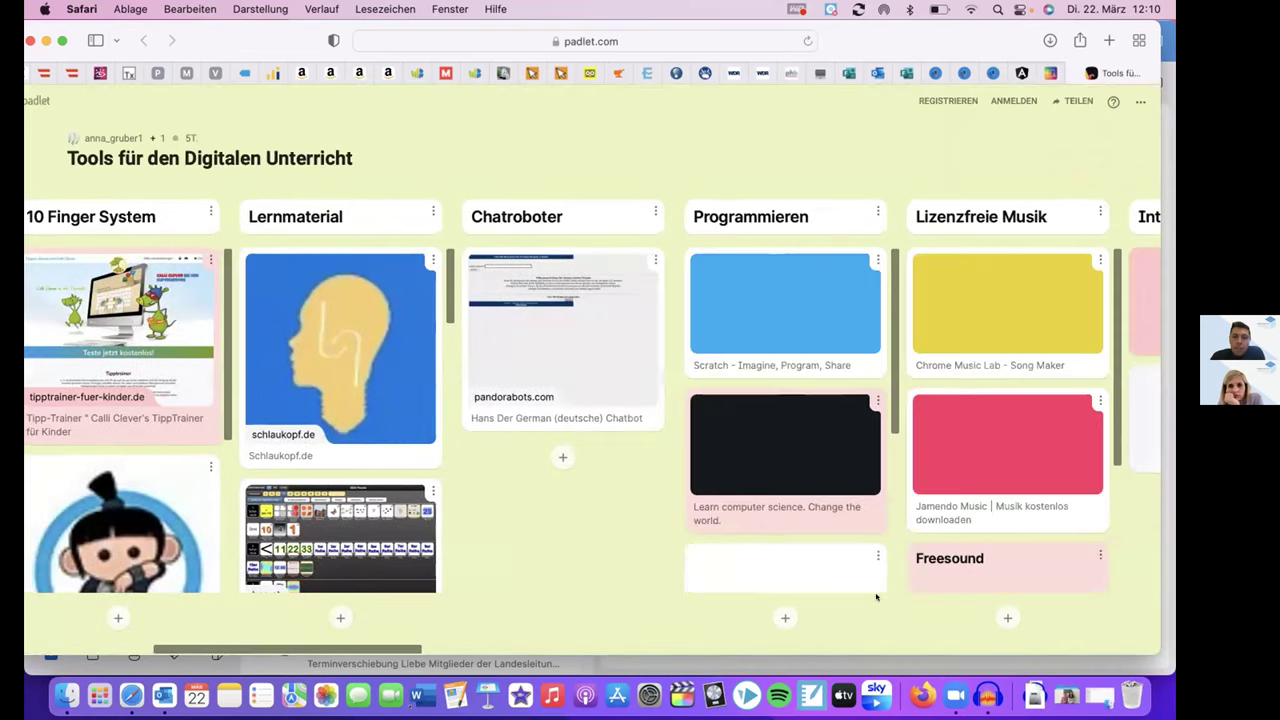
Look through the remaining Padlet columns up to "Musik", including the entries under "Lizenzfreie Bilder" and "Diverses"
scroll(876, 597, right, 20)
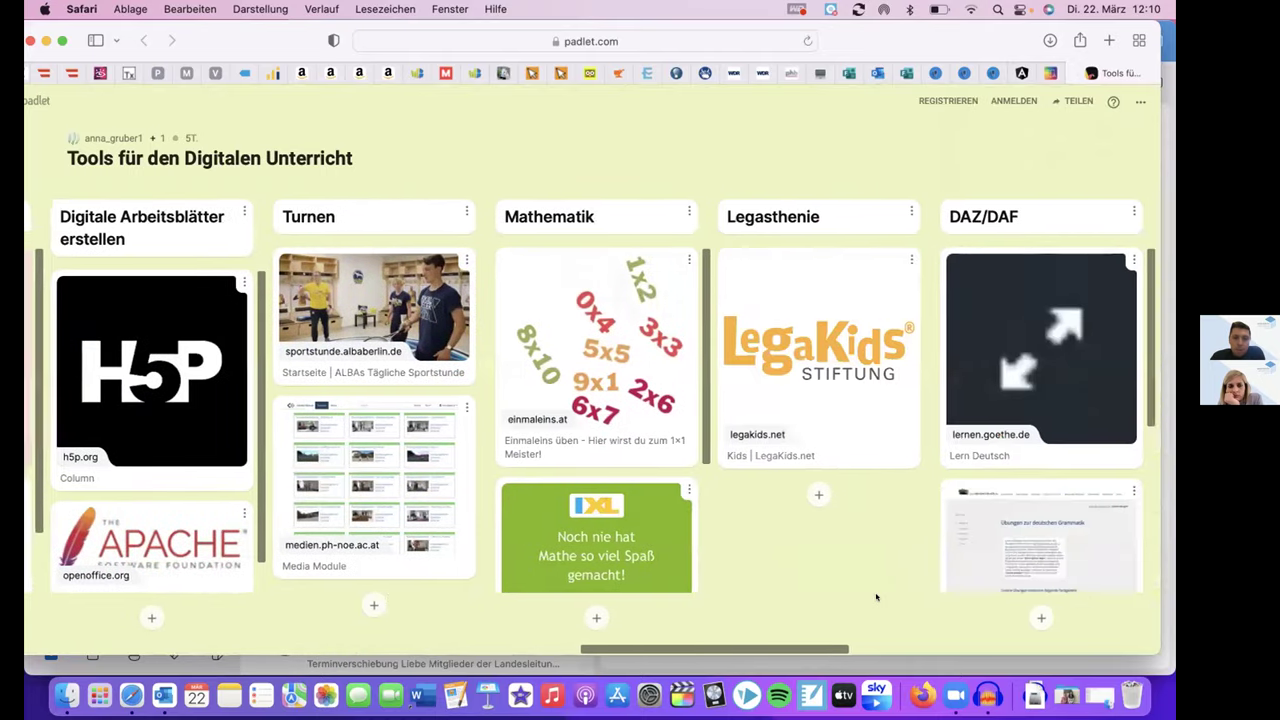
scroll(852, 395, right, 10)
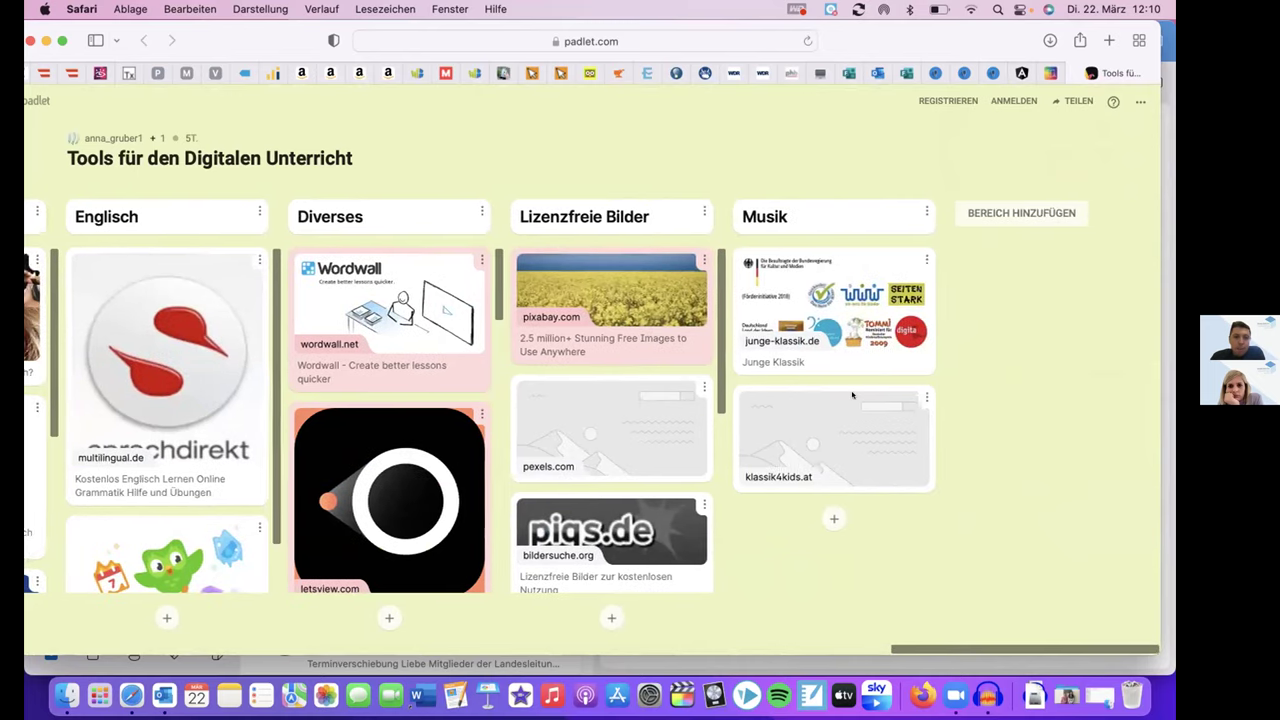
scroll(880, 400, left, 2)
scroll(645, 328, left, 2)
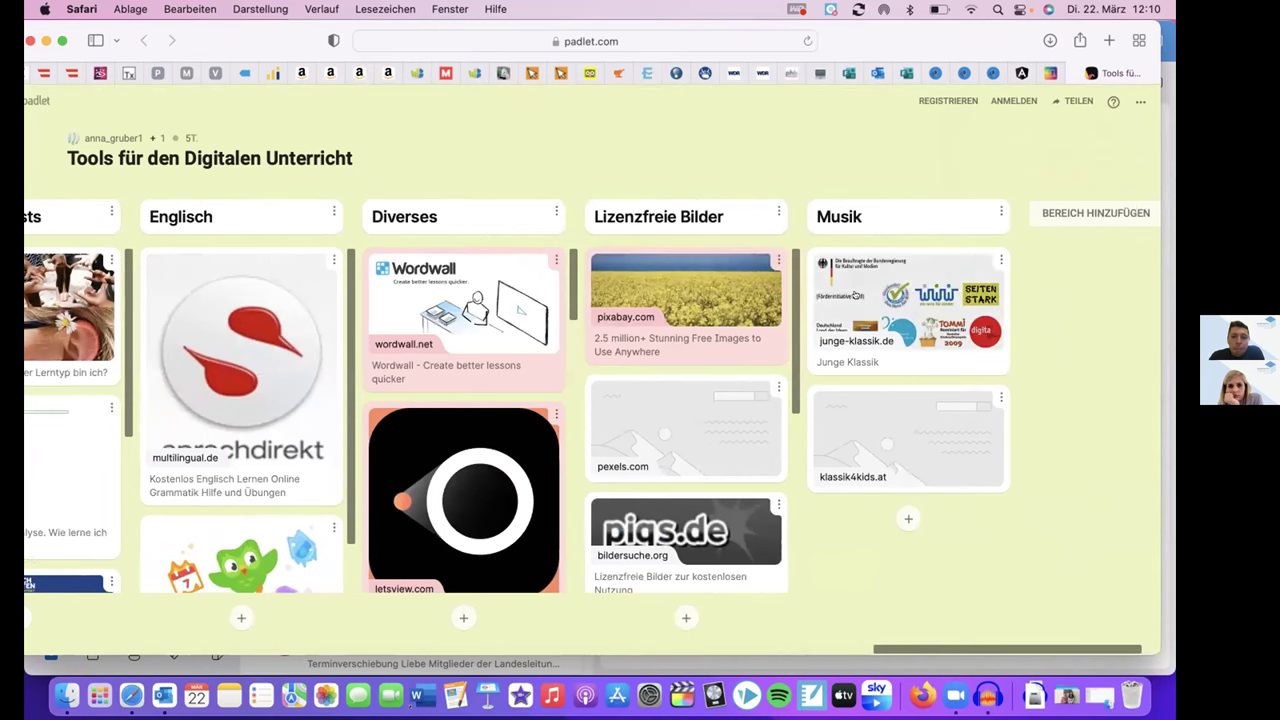
scroll(686, 372, down, 5)
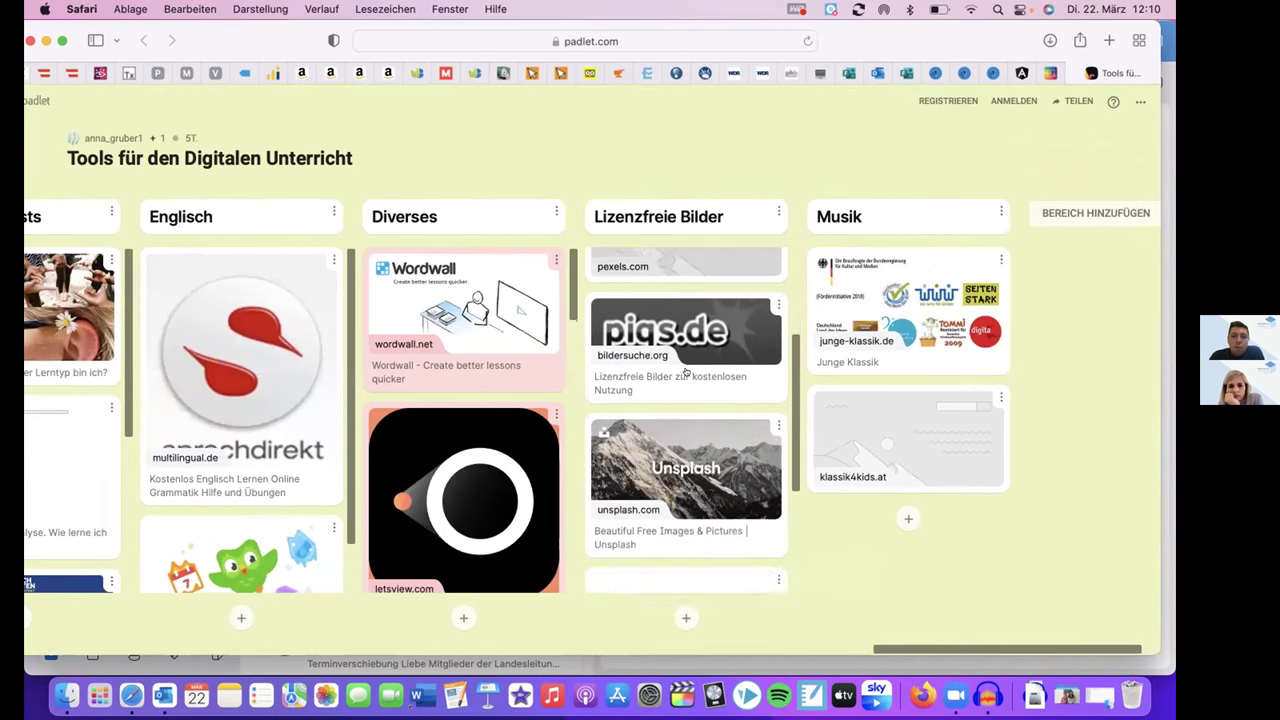
scroll(686, 372, down, 1)
scroll(700, 330, up, 5)
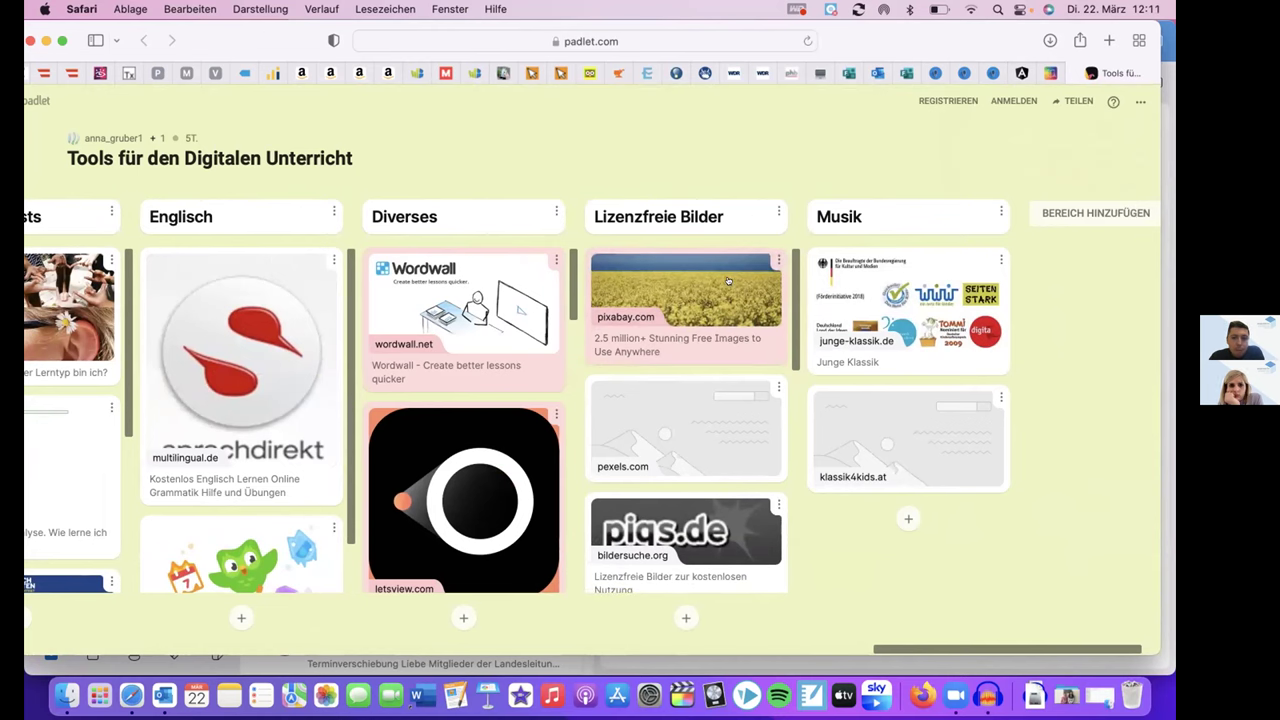
scroll(703, 302, left, 3)
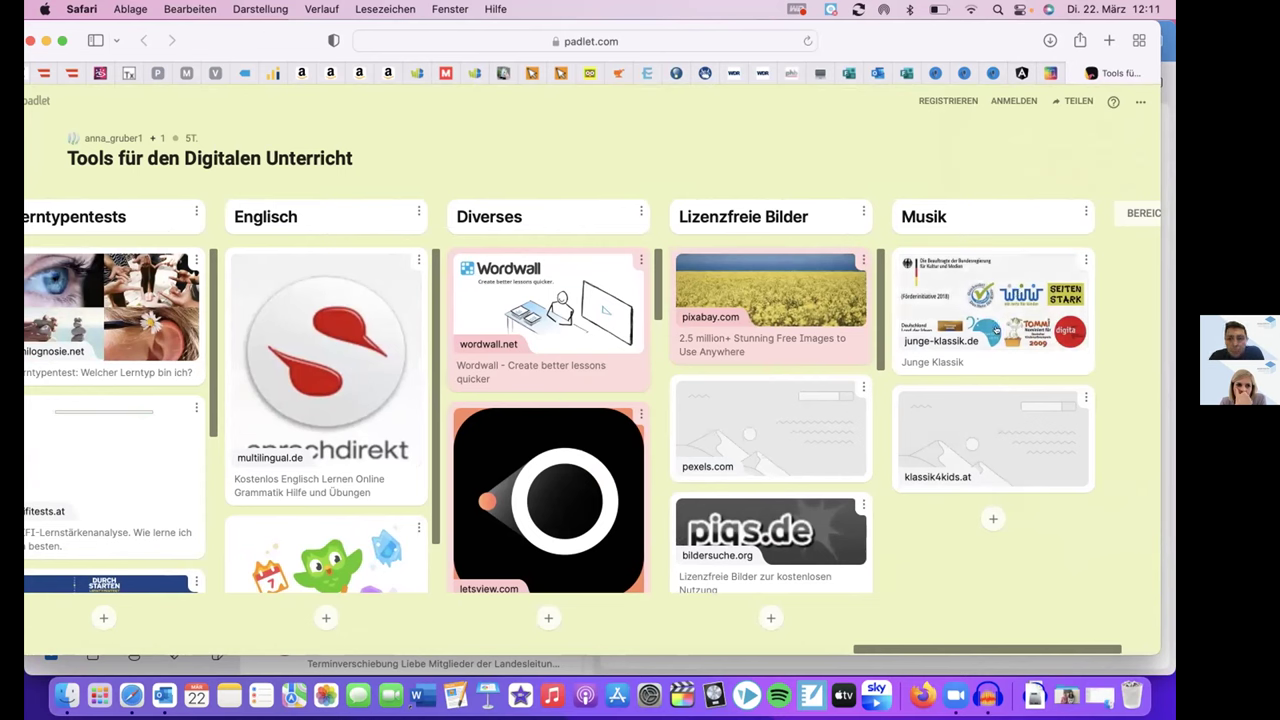
scroll(641, 392, down, 2)
scroll(641, 392, down, 3)
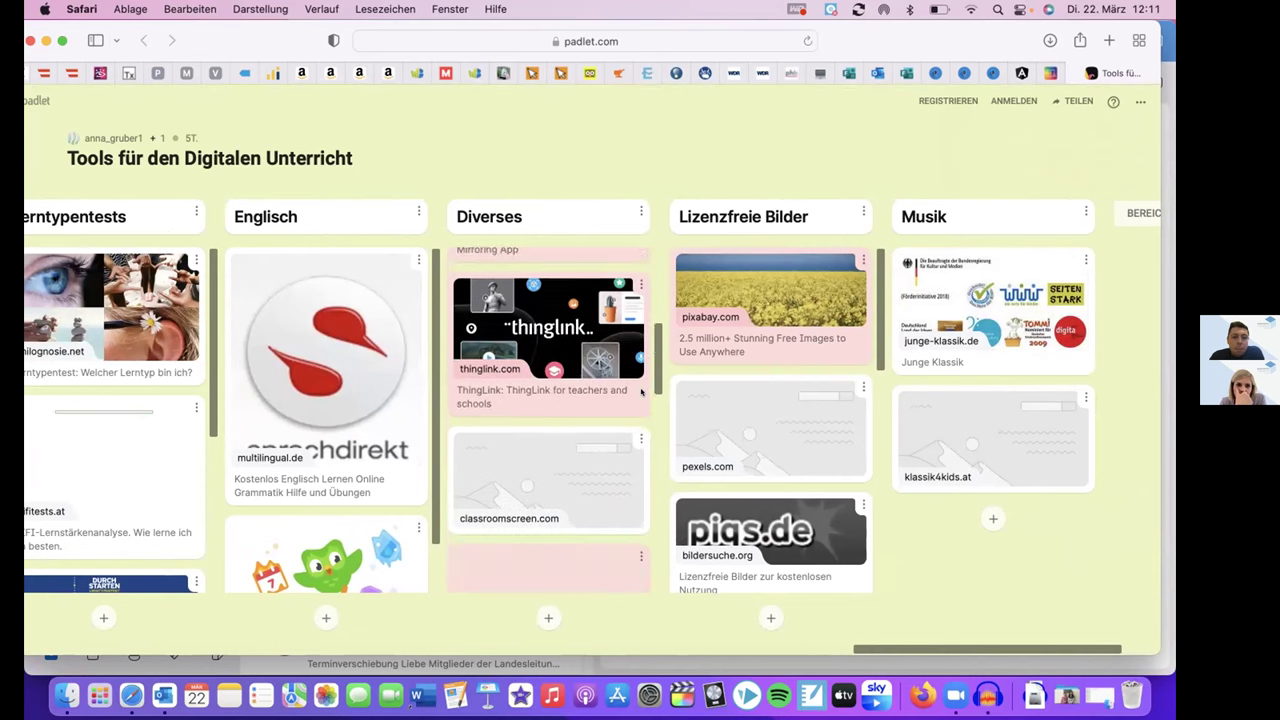
scroll(641, 392, up, 5)
Open freesound.org in a new browser tab and search its sounds for "ship"
click(1106, 42)
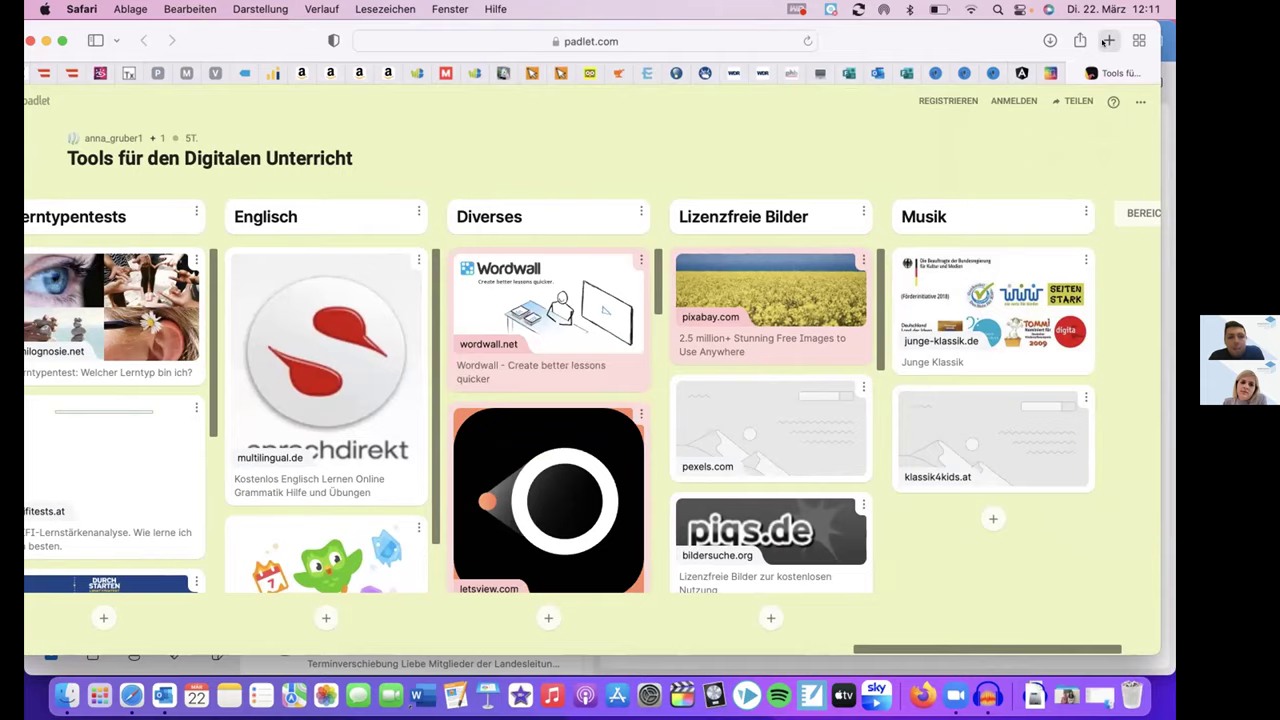
text(free)
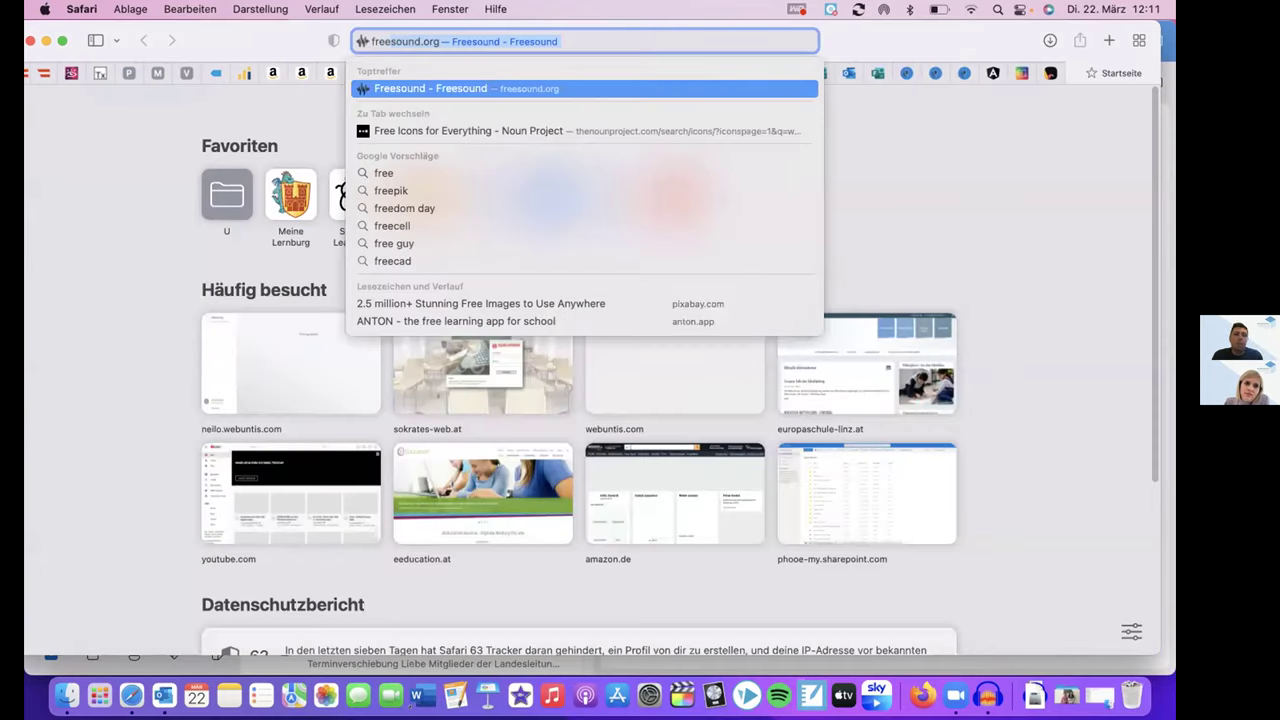
key(Return)
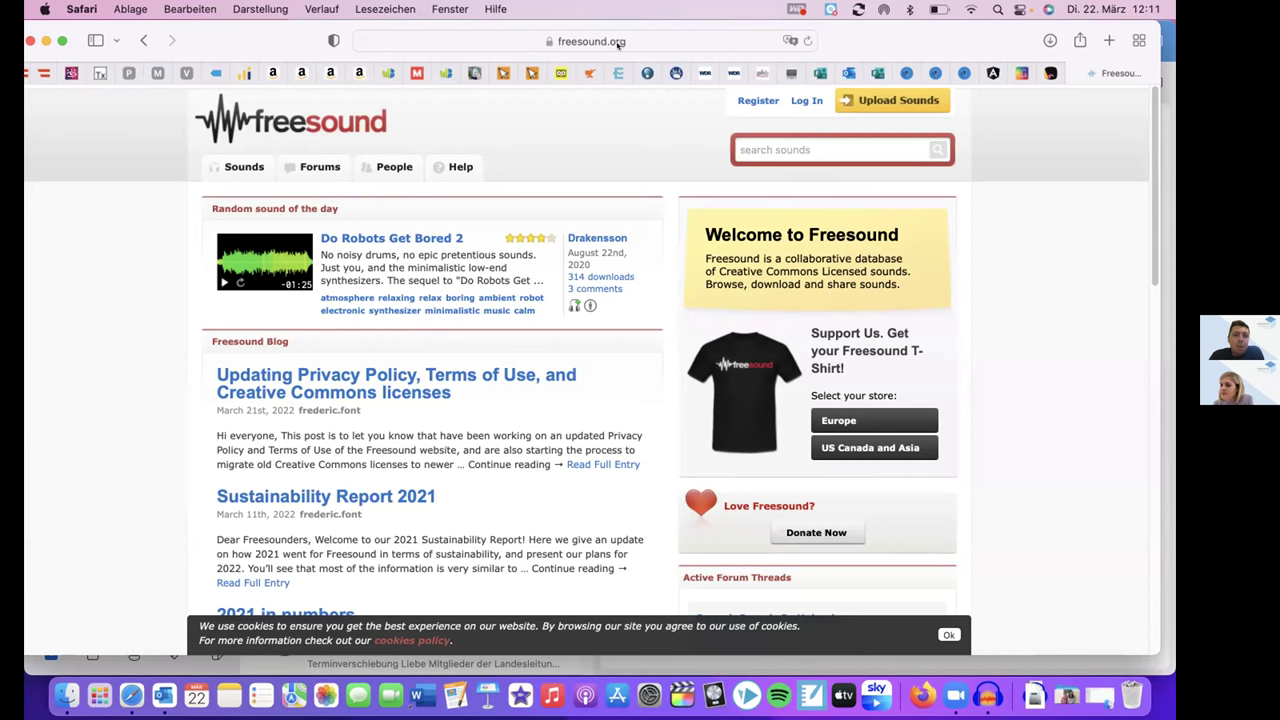
scroll(564, 158, down, 1)
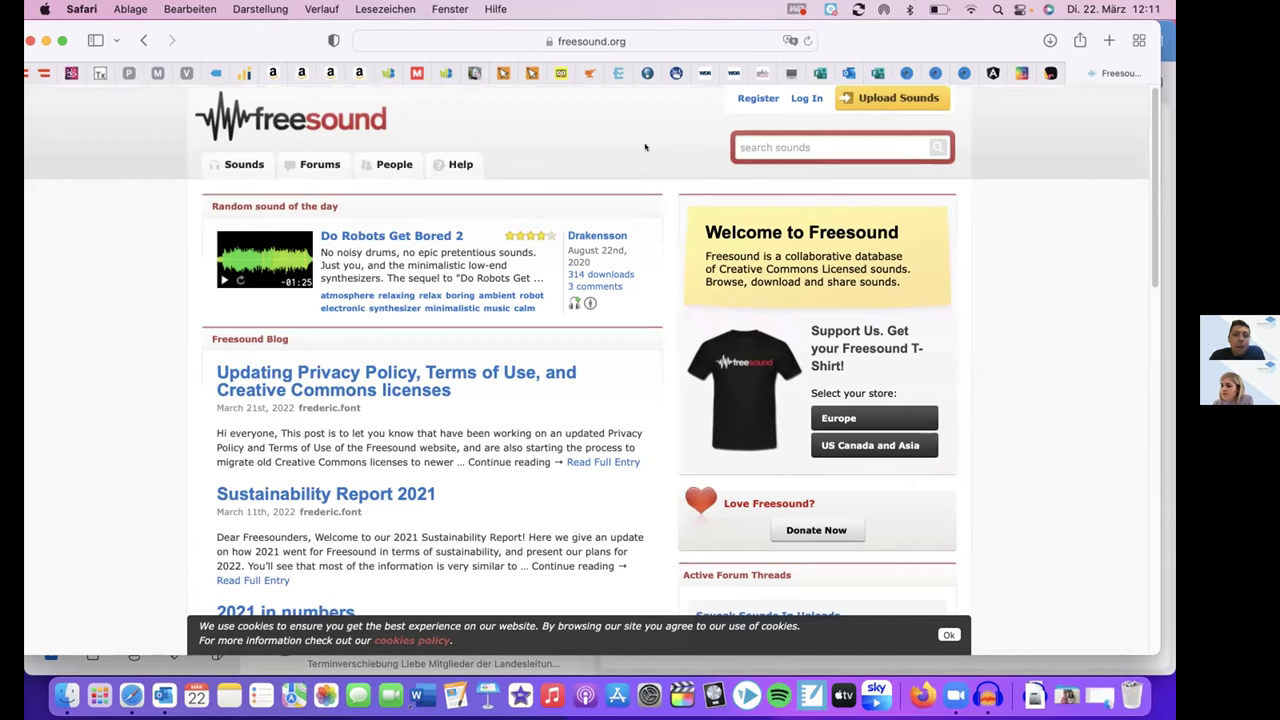
click(768, 146)
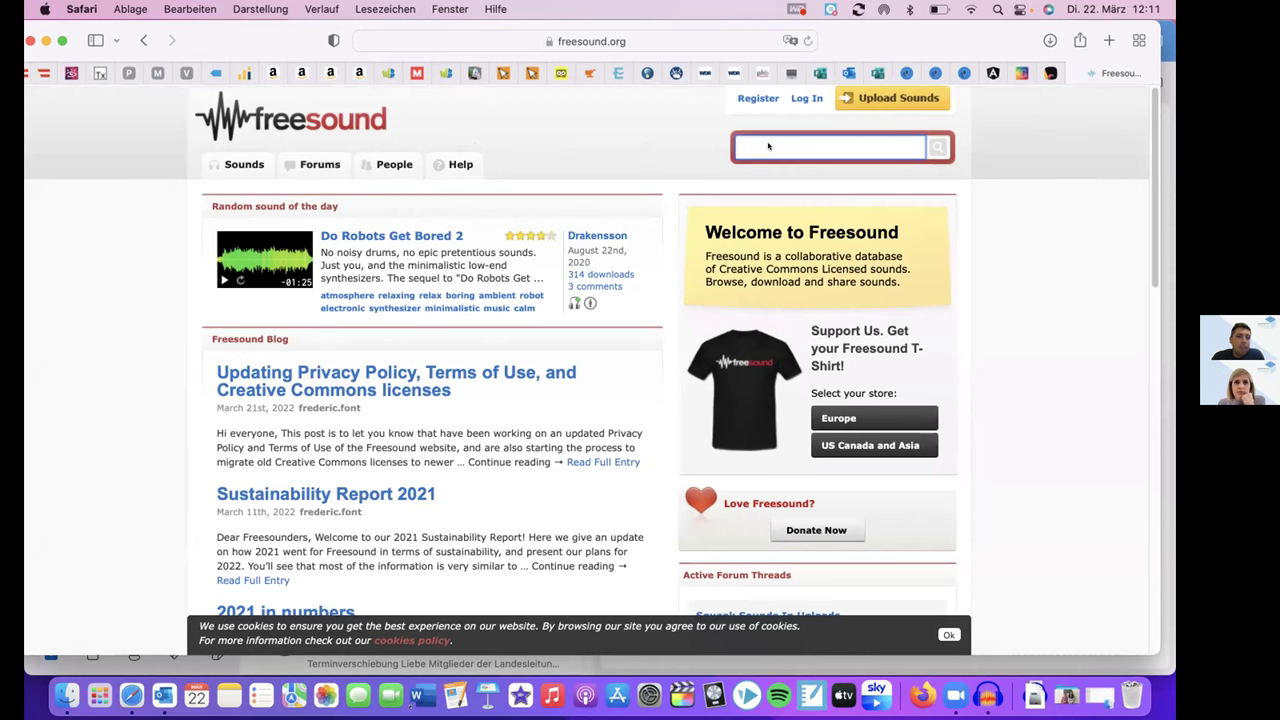
text(ship)
key(Return)
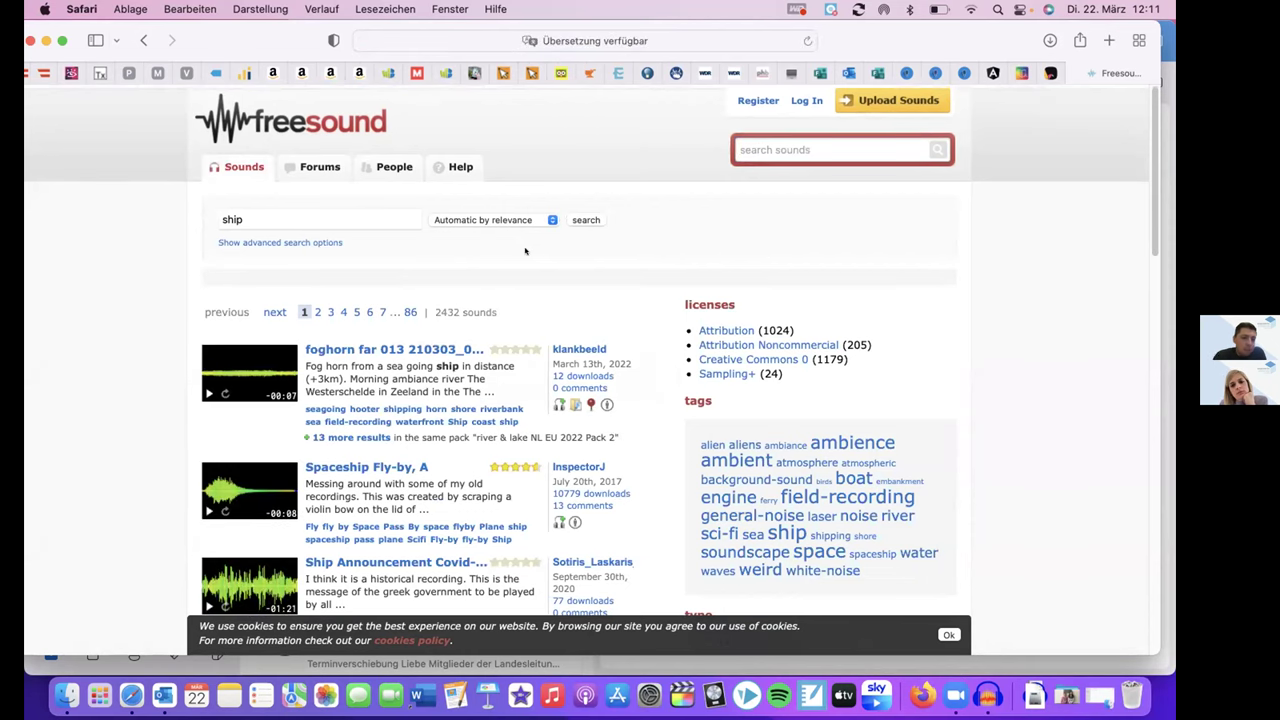
Preview the "foghorn far" sound in the results, open its detail page and go to the login required for downloading
scroll(378, 330, down, 2)
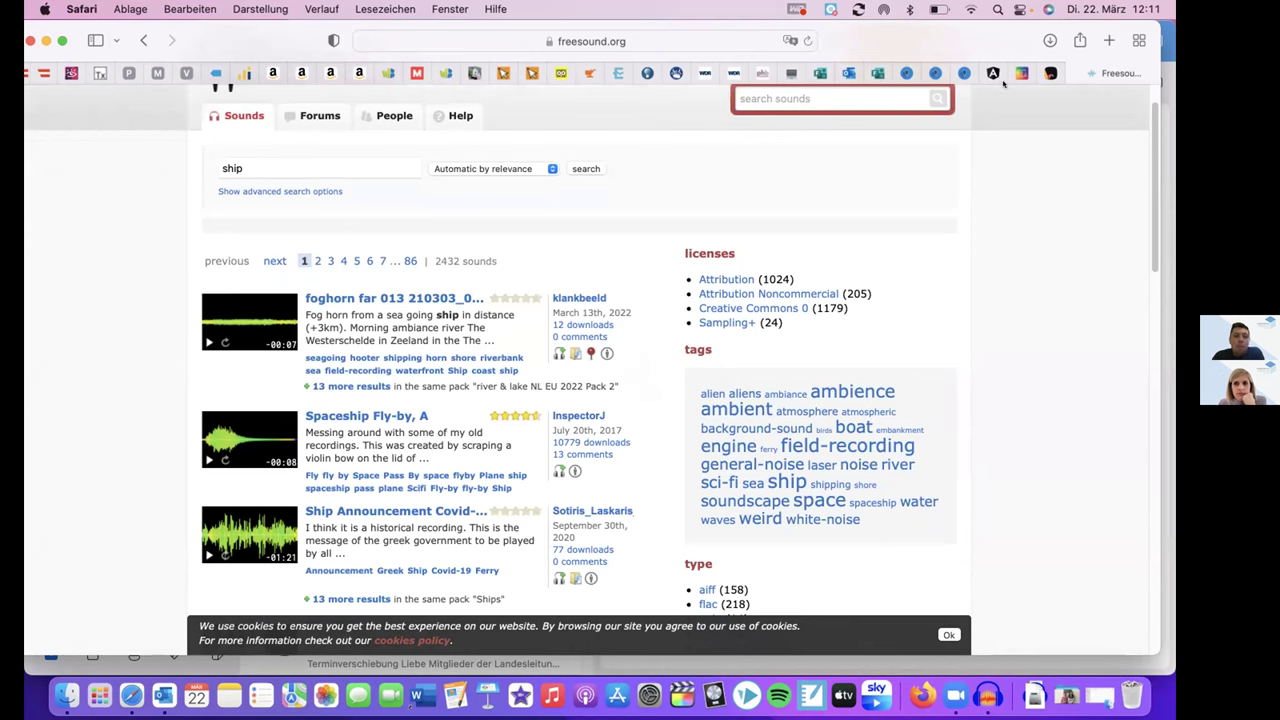
click(205, 343)
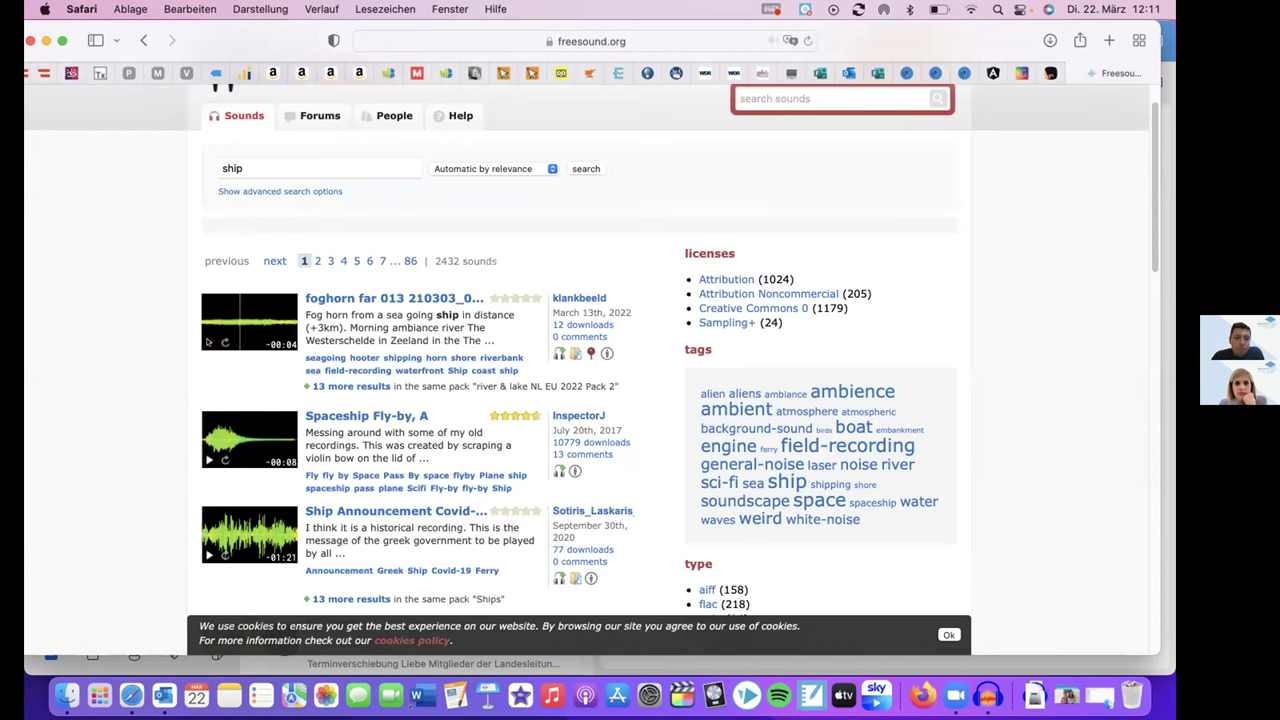
scroll(207, 342, down, 1)
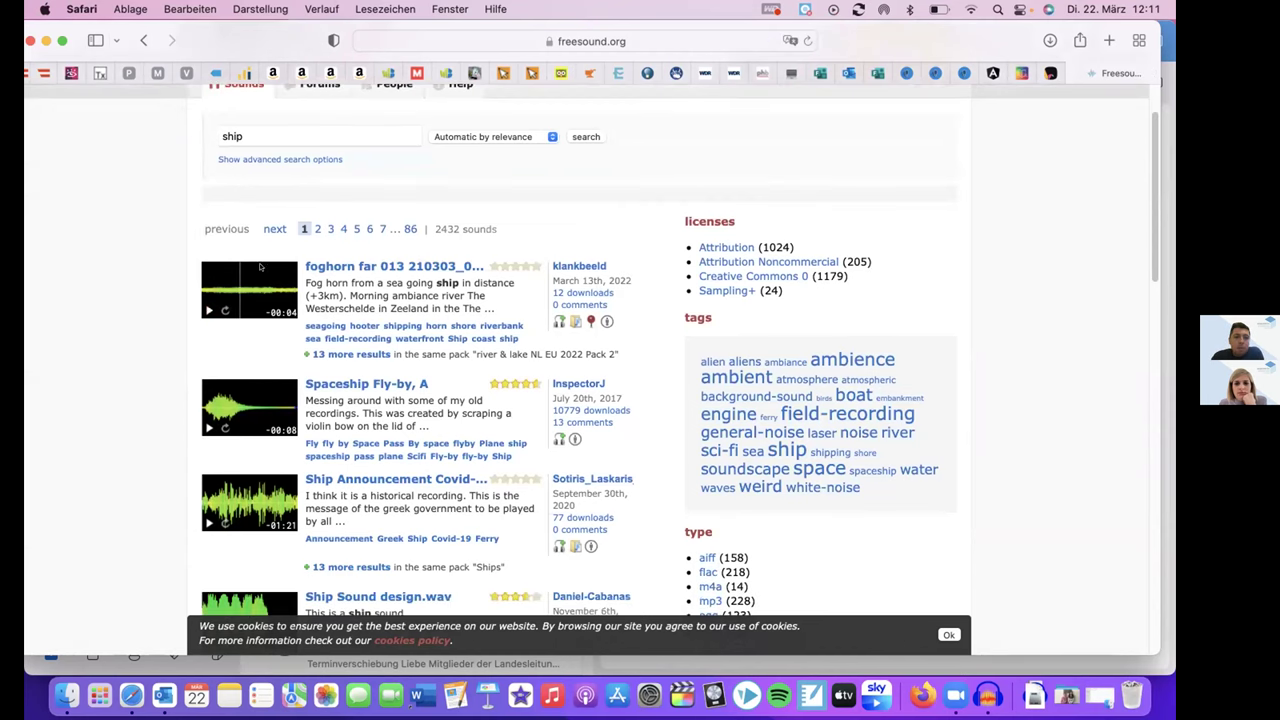
click(385, 266)
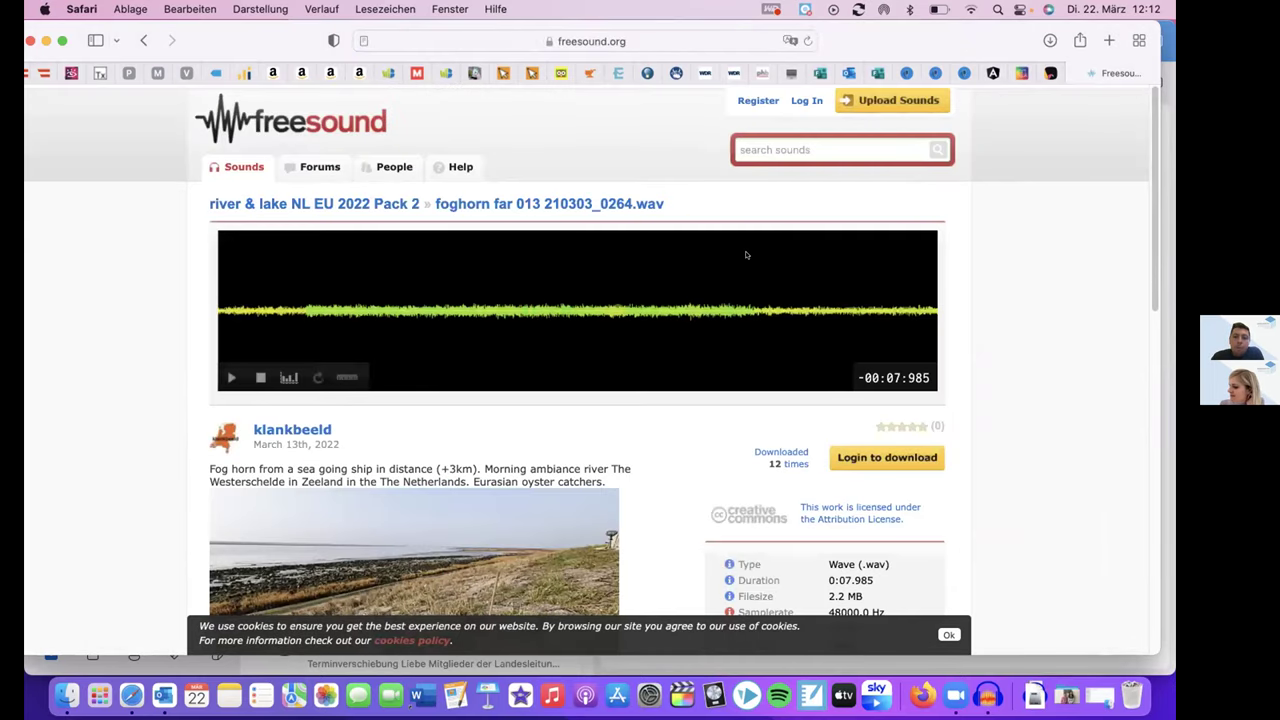
scroll(745, 255, down, 2)
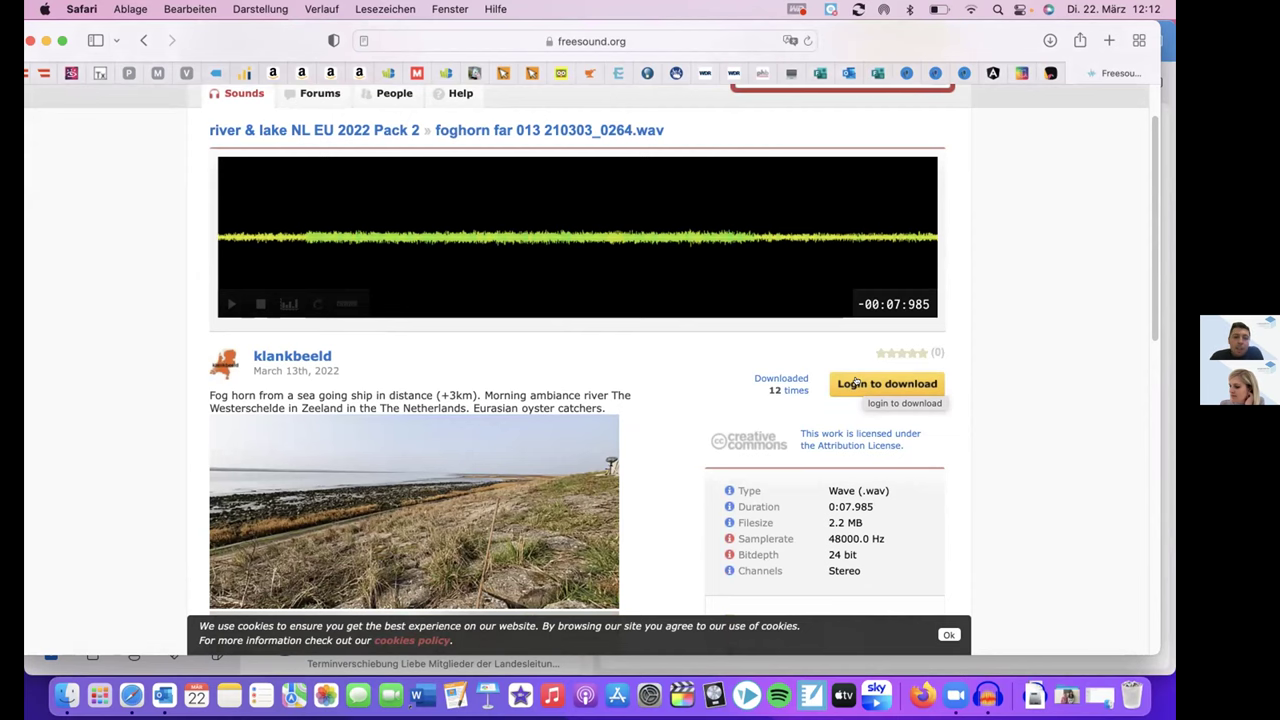
click(856, 383)
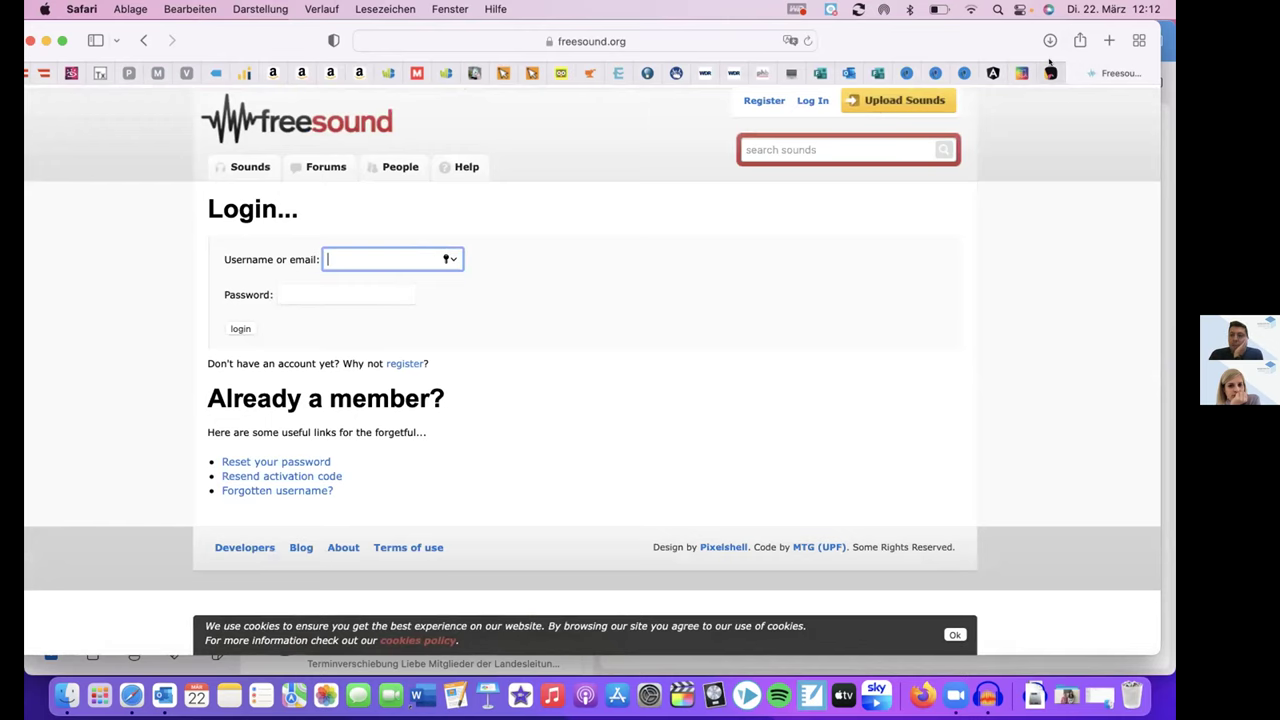
Switch back to page 2 of the new book in Book Creator and show the additional insert options for files and embeds
click(1018, 73)
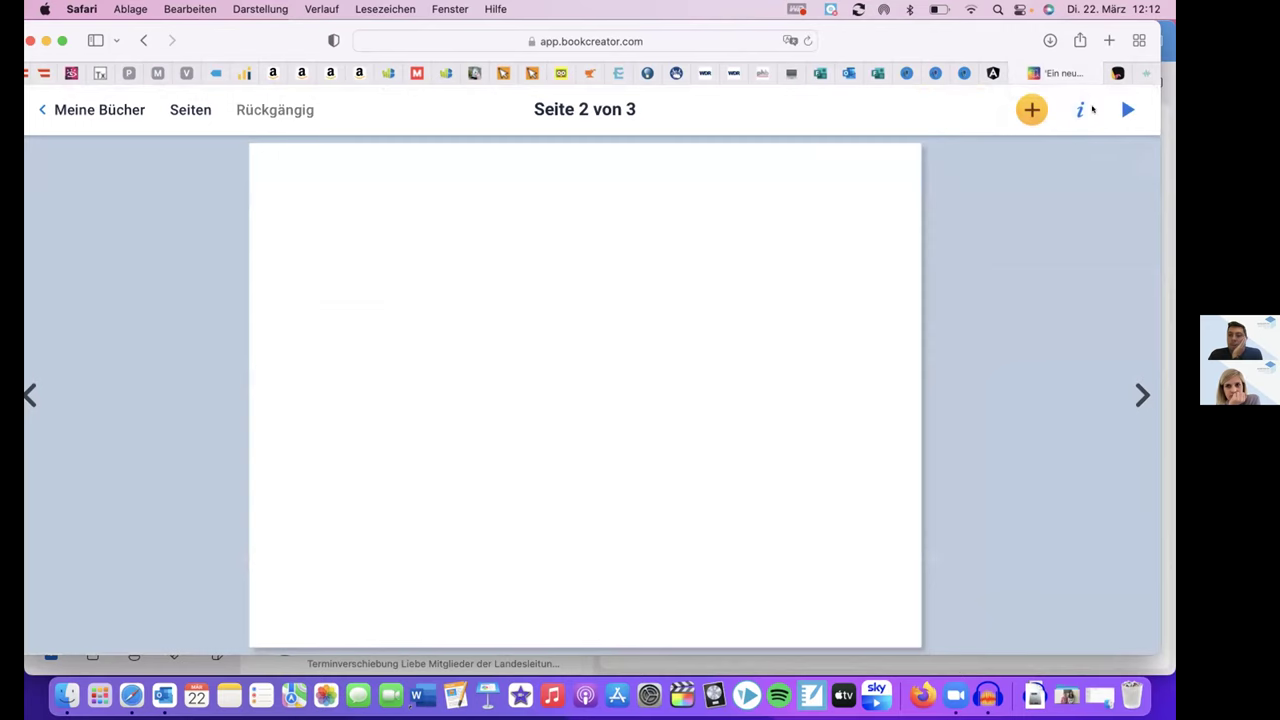
click(1031, 111)
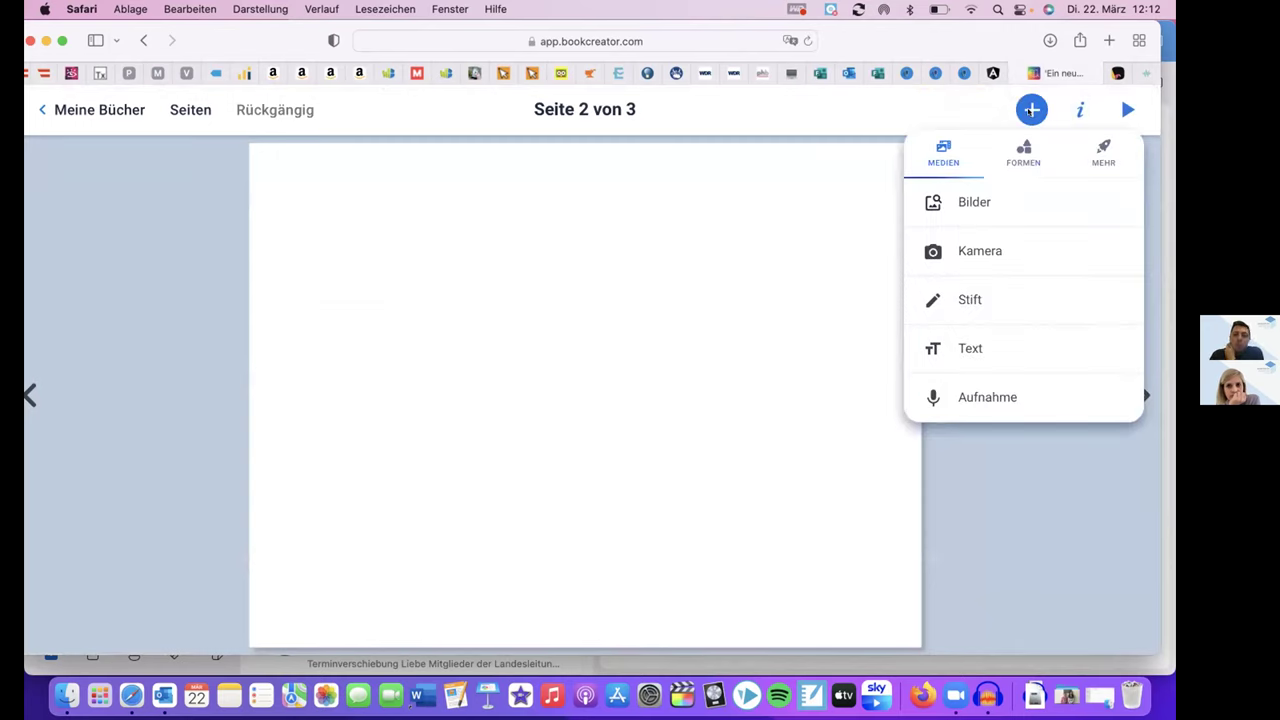
click(1097, 152)
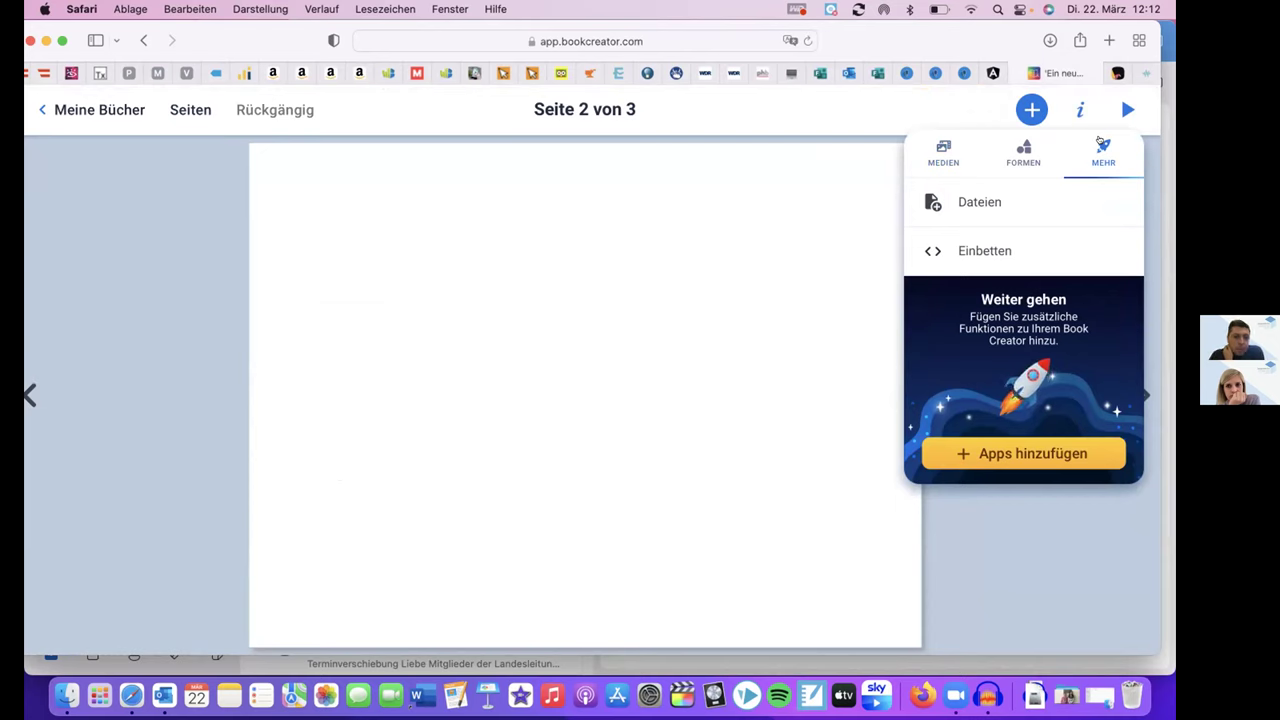
click(960, 200)
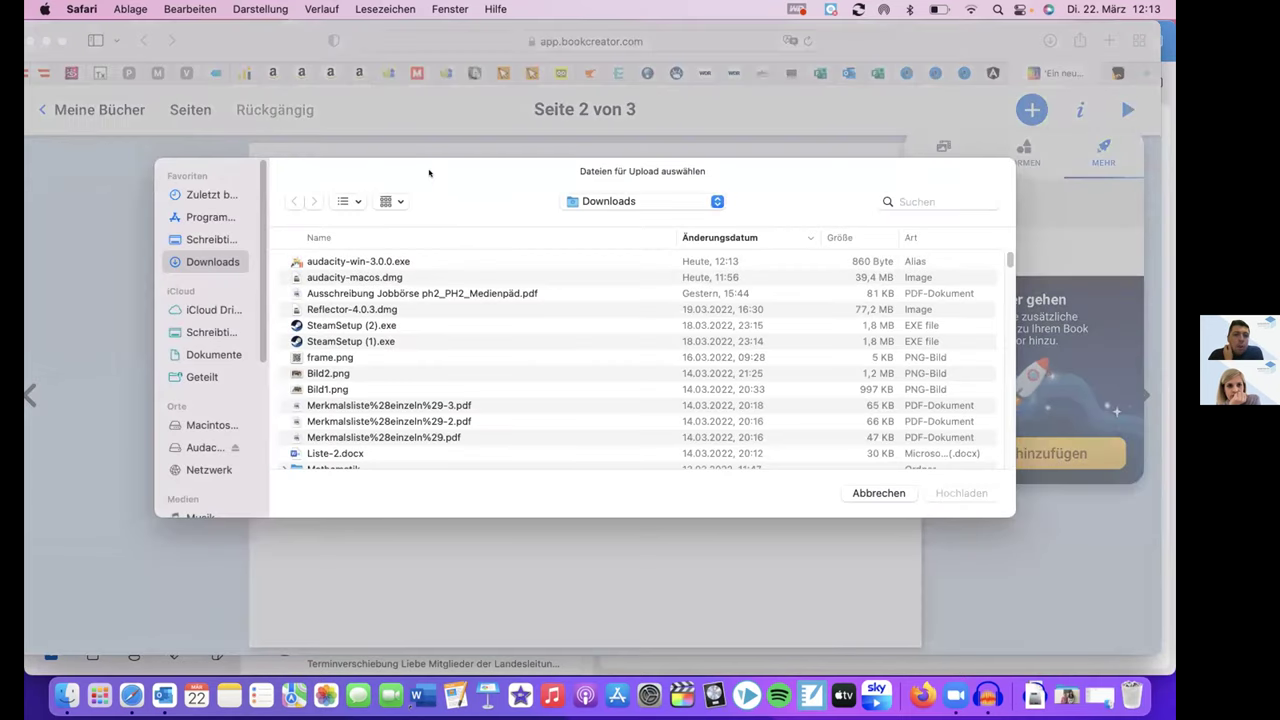
scroll(386, 303, down, 10)
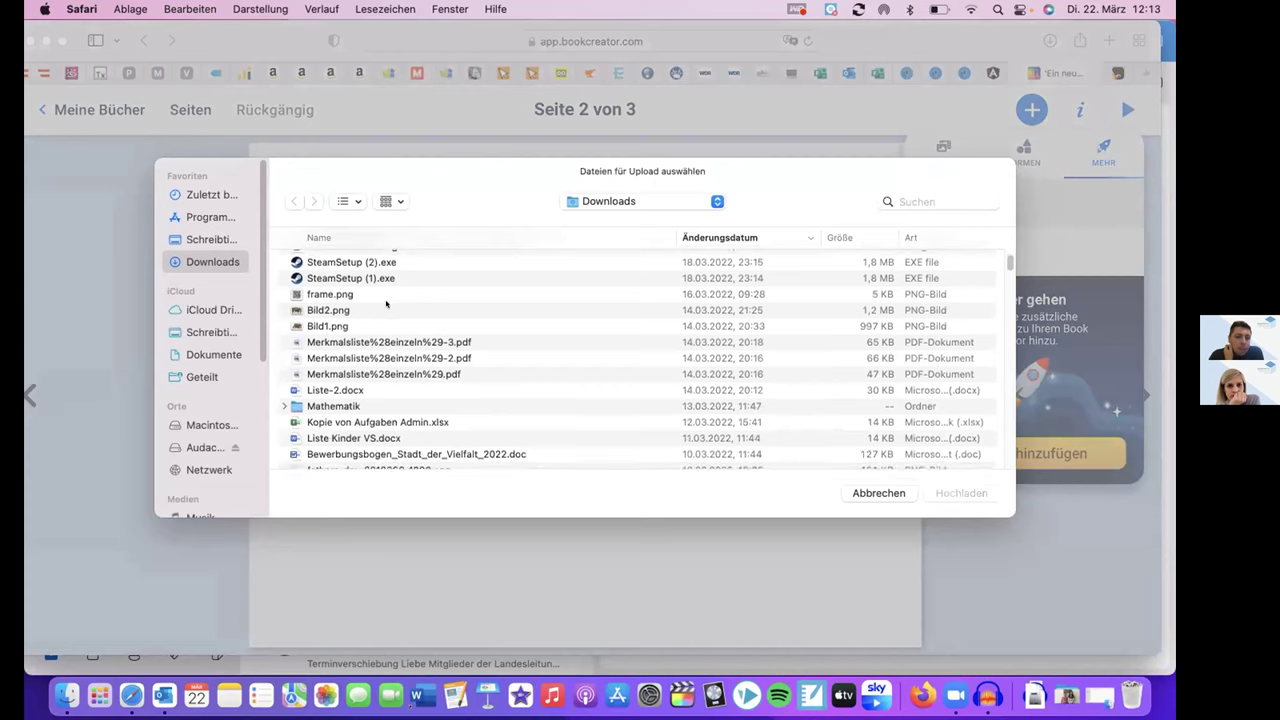
scroll(386, 303, down, 8)
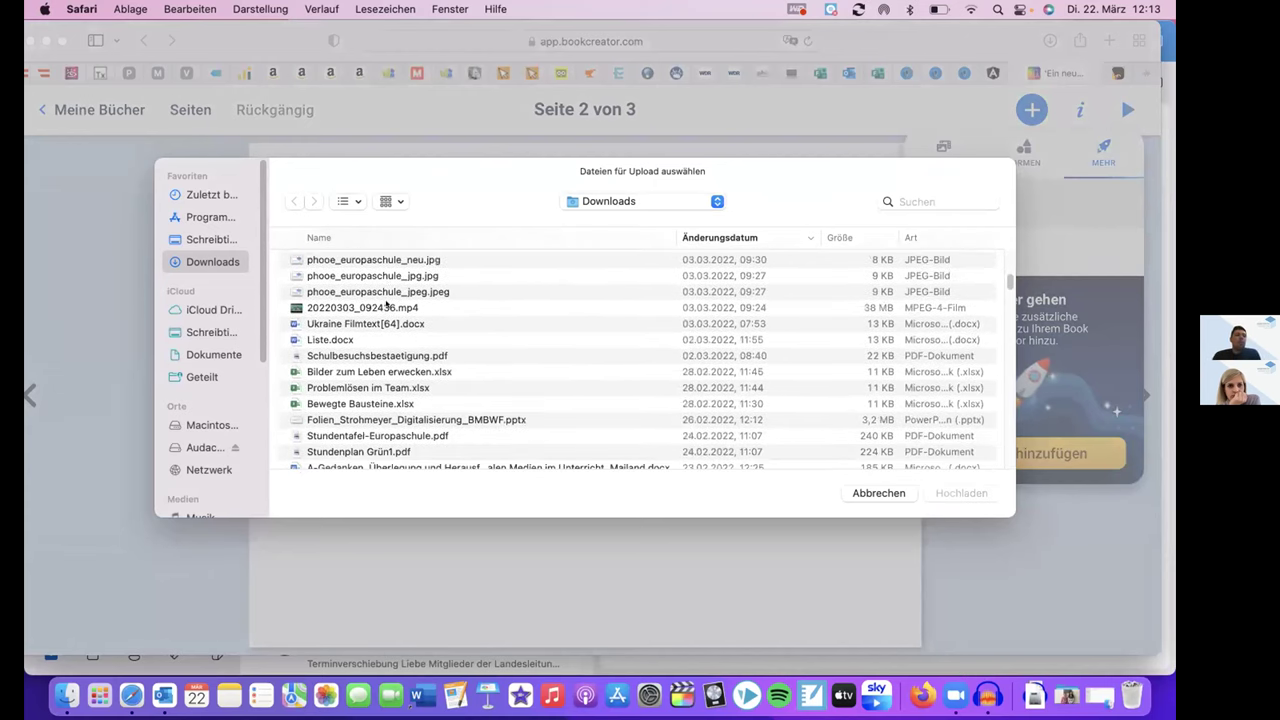
scroll(386, 303, up, 15)
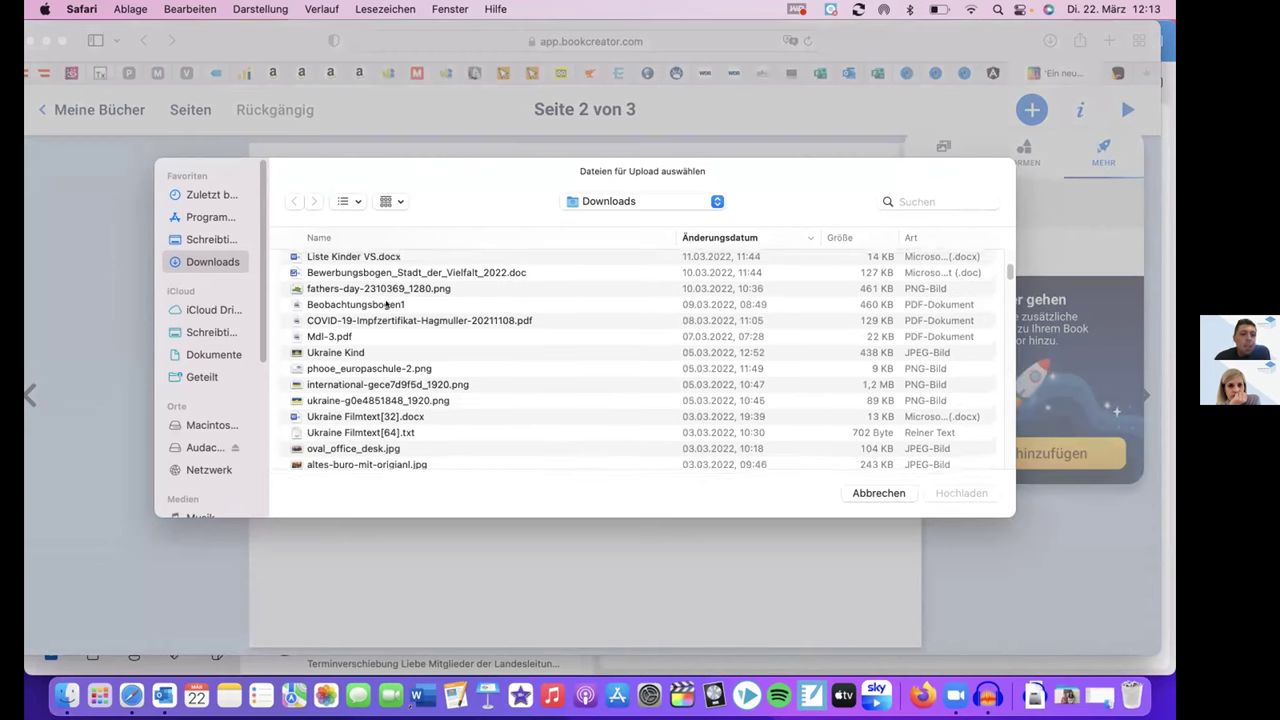
scroll(386, 303, up, 3)
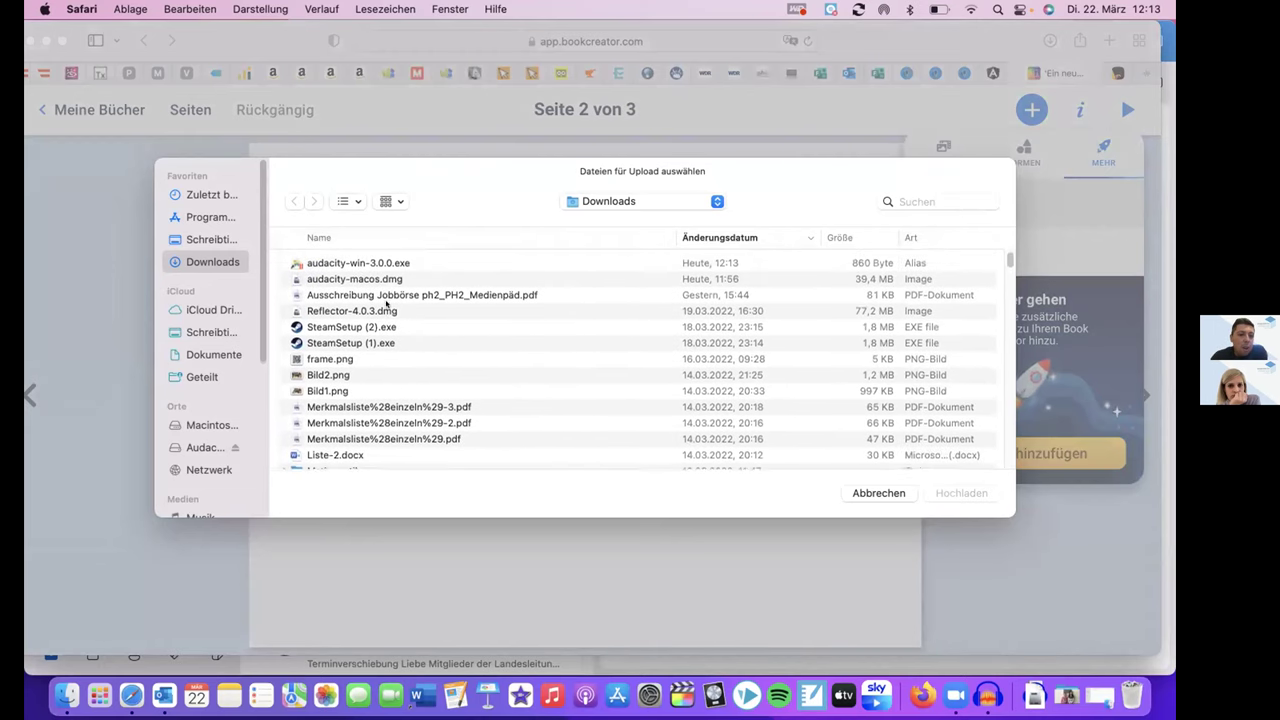
click(877, 493)
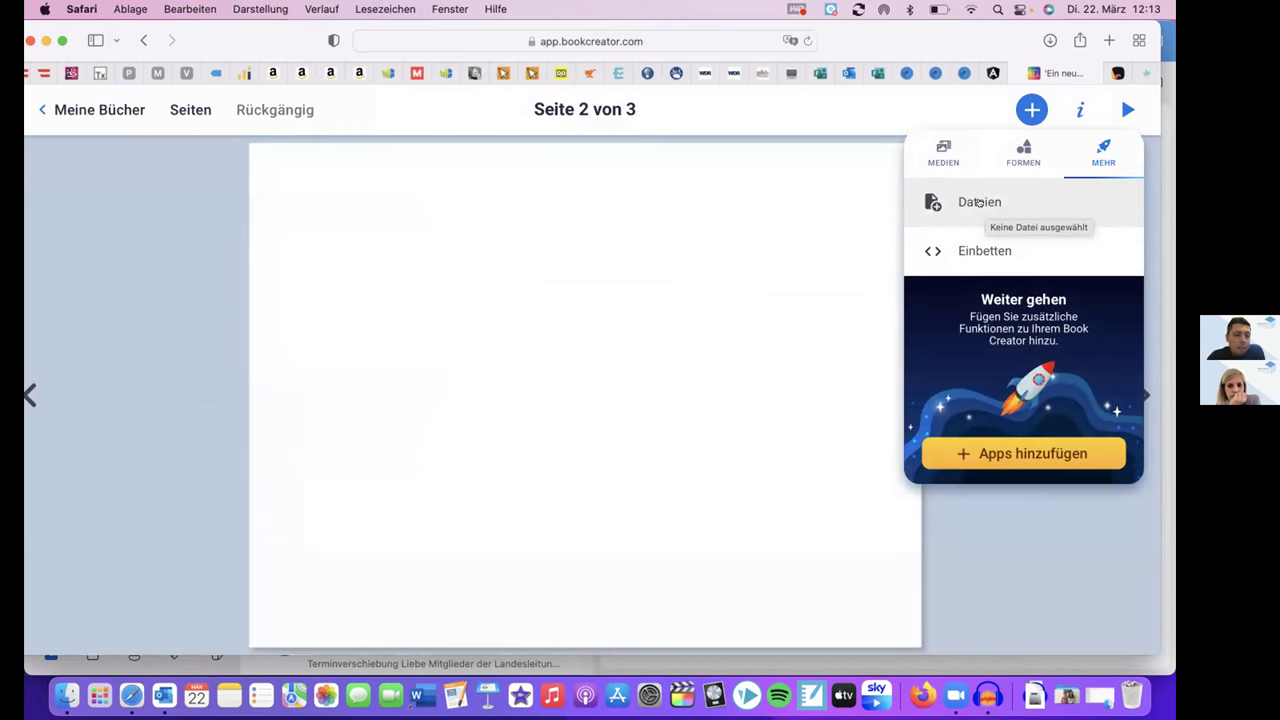
Upload the image file Bild2.png from the Downloads folder onto page 2
click(977, 201)
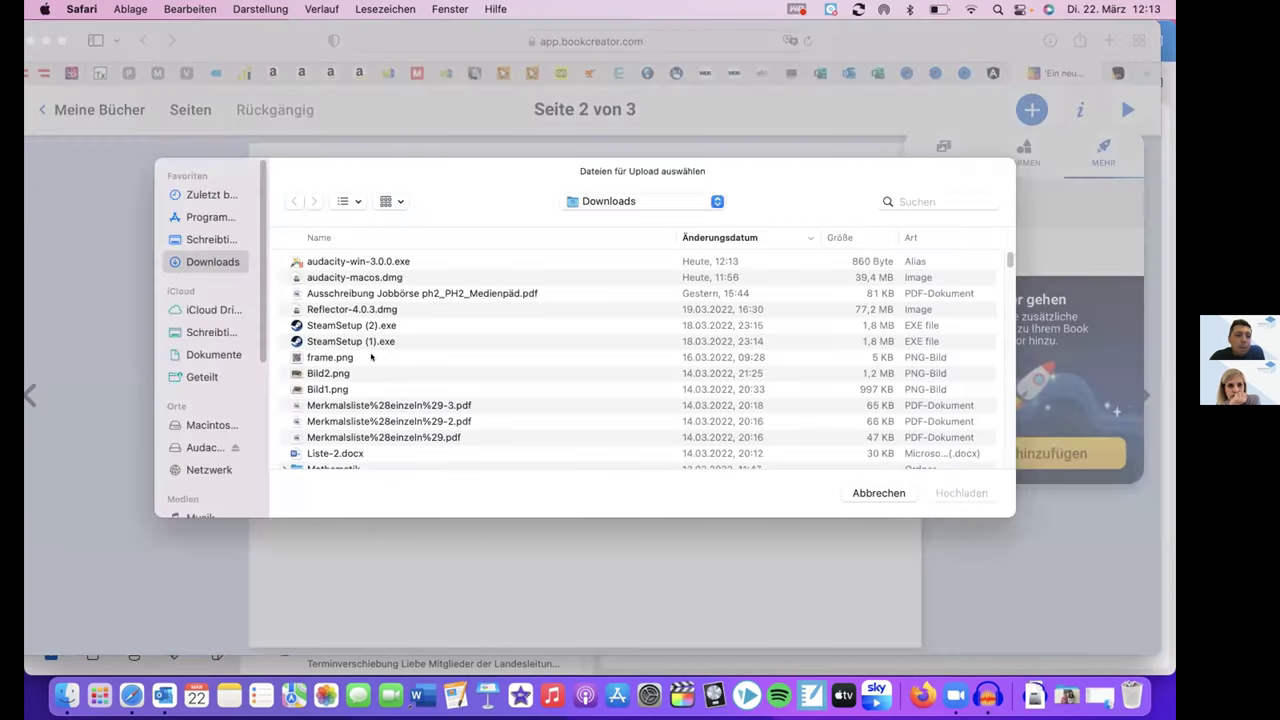
scroll(371, 357, down, 3)
click(325, 350)
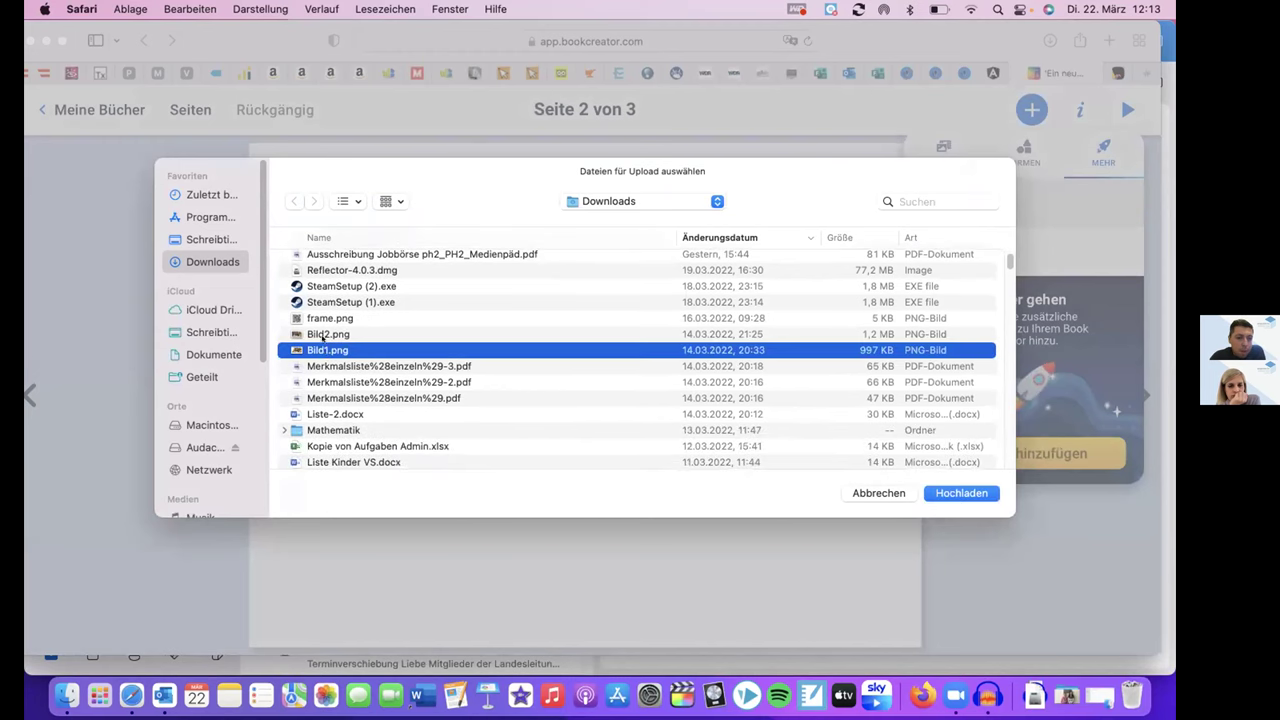
click(323, 336)
click(961, 493)
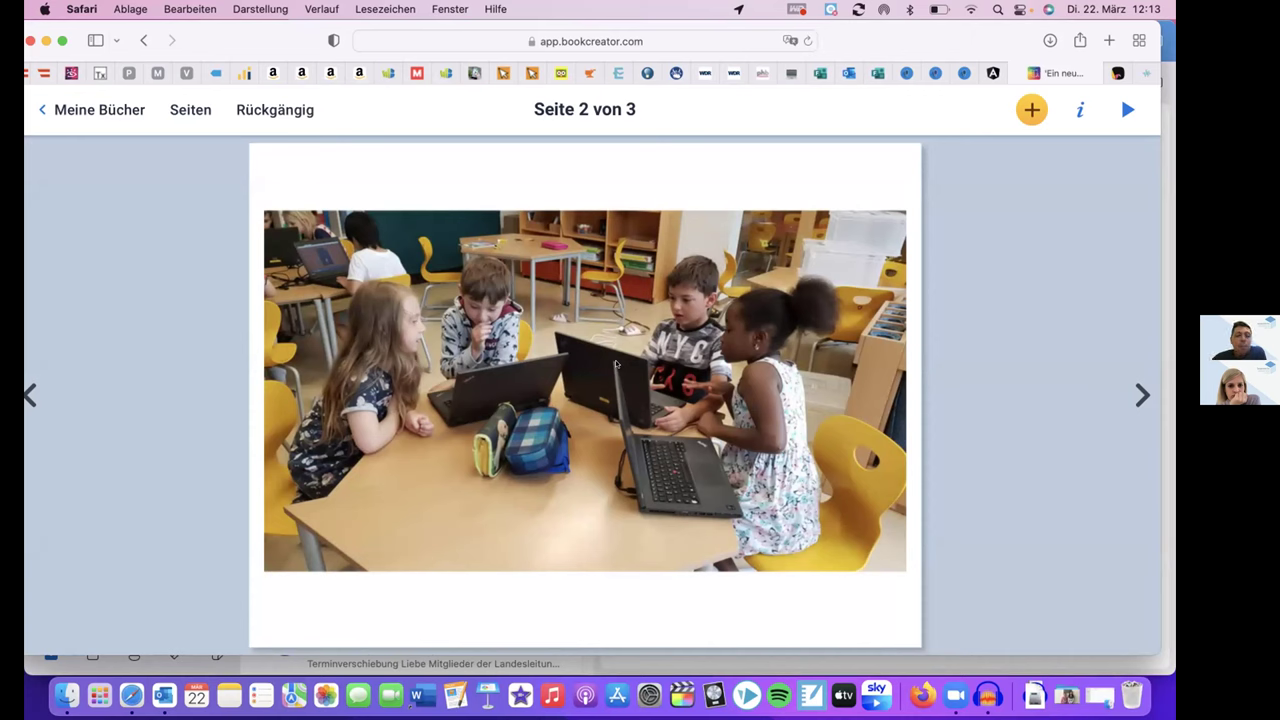
Shrink the classroom photo to about four fifths of its width, move it toward the page's upper left and deselect it
click(655, 339)
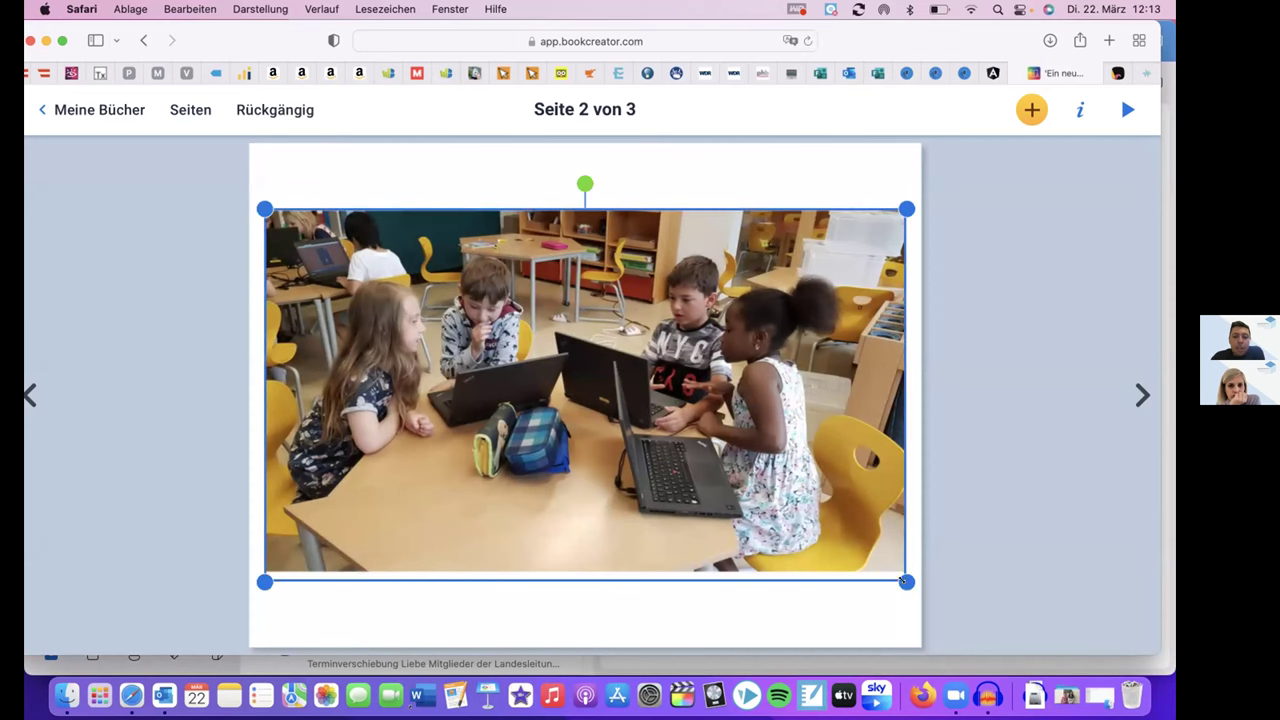
drag(899, 575, 780, 506)
drag(582, 313, 596, 298)
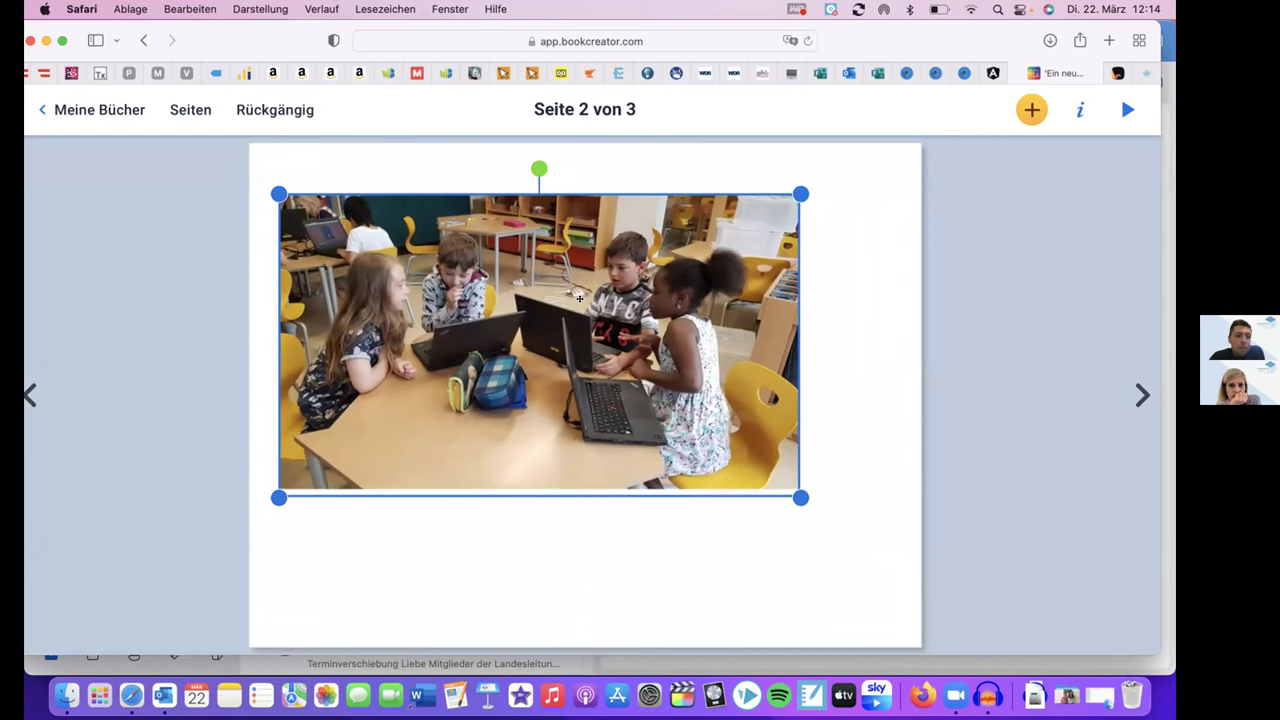
drag(561, 288, 569, 279)
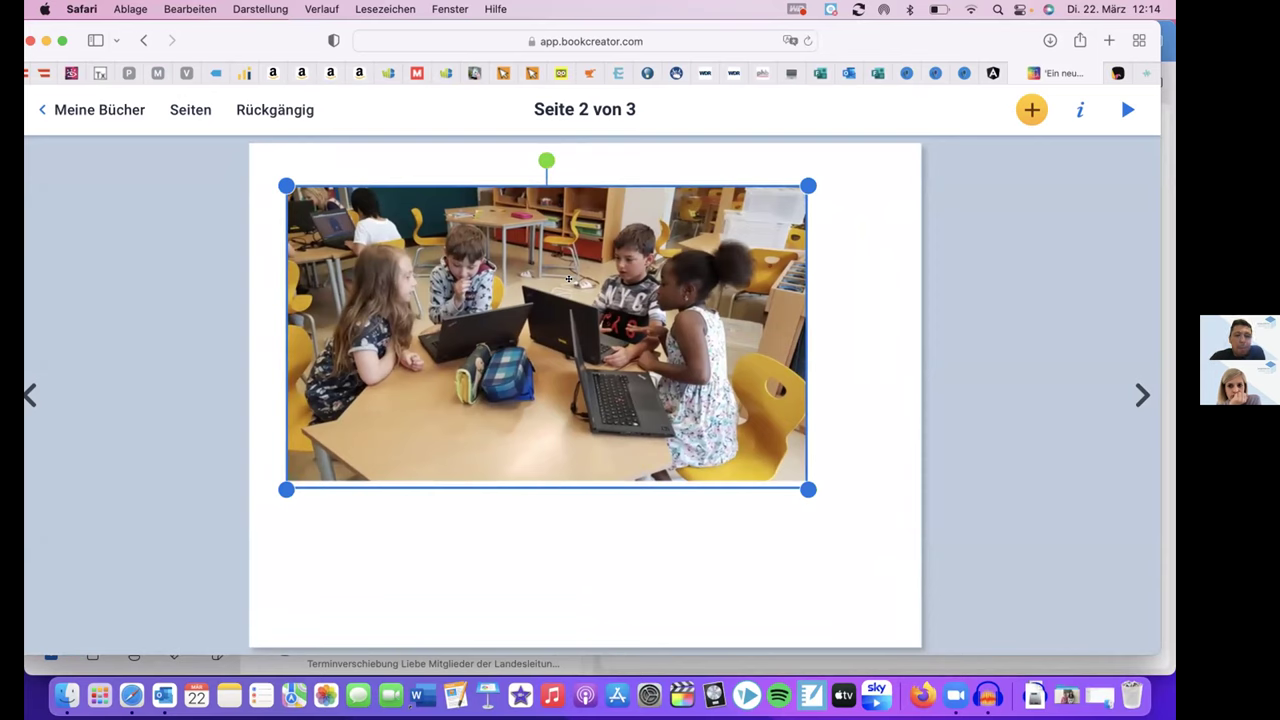
click(864, 249)
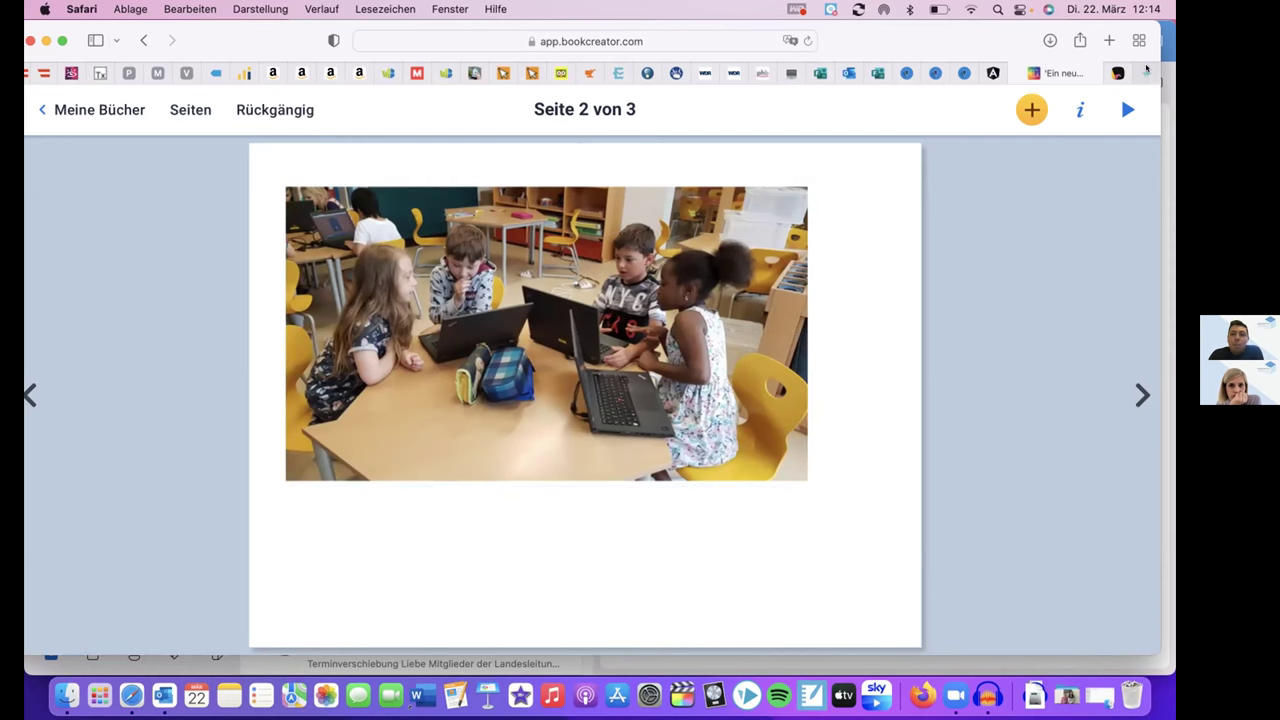
Open the website audacity.de in a new browser tab to show where the audio editor is available
click(1108, 41)
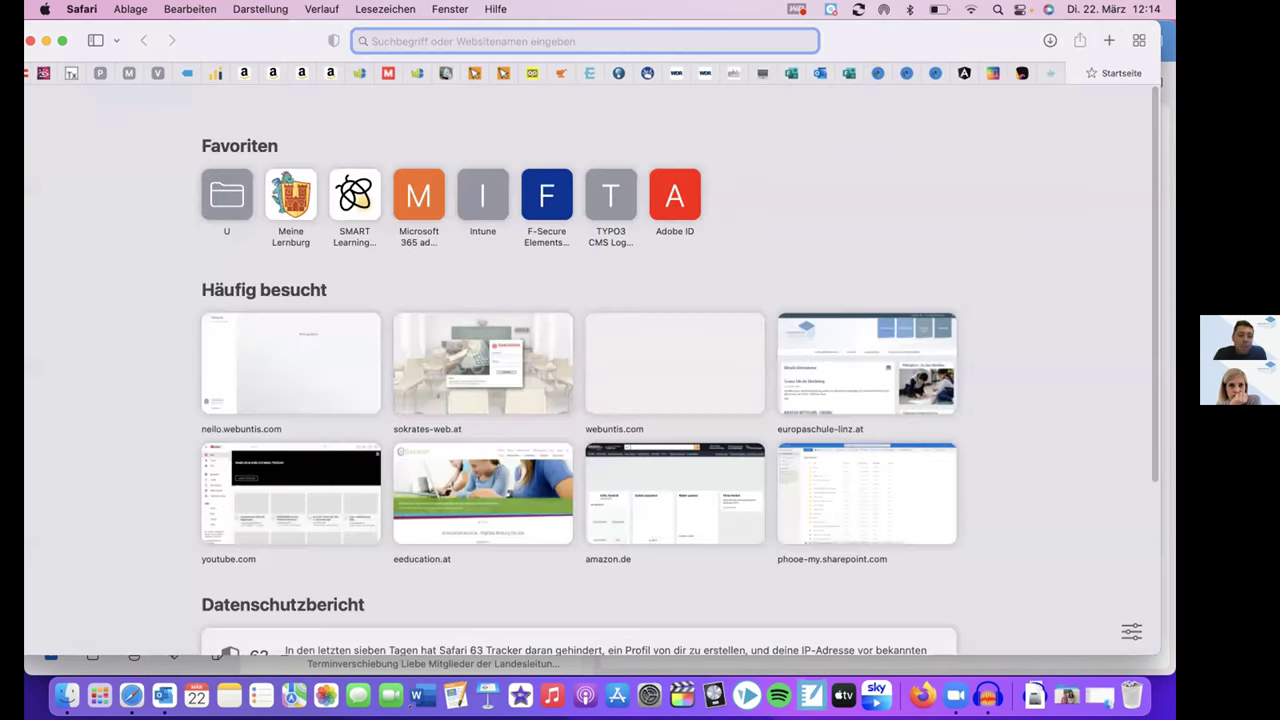
text(audacity.de)
key(Return)
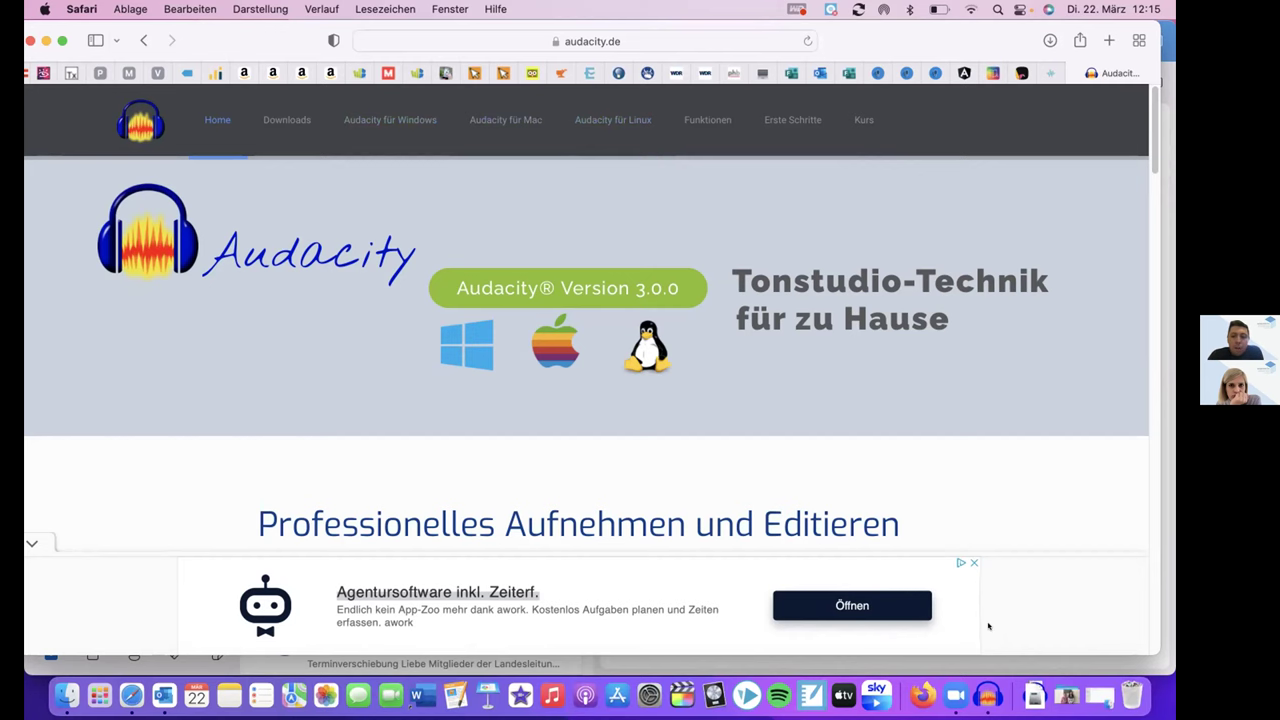
Switch to Audacity with an empty project window and look through its file and editing commands
click(987, 700)
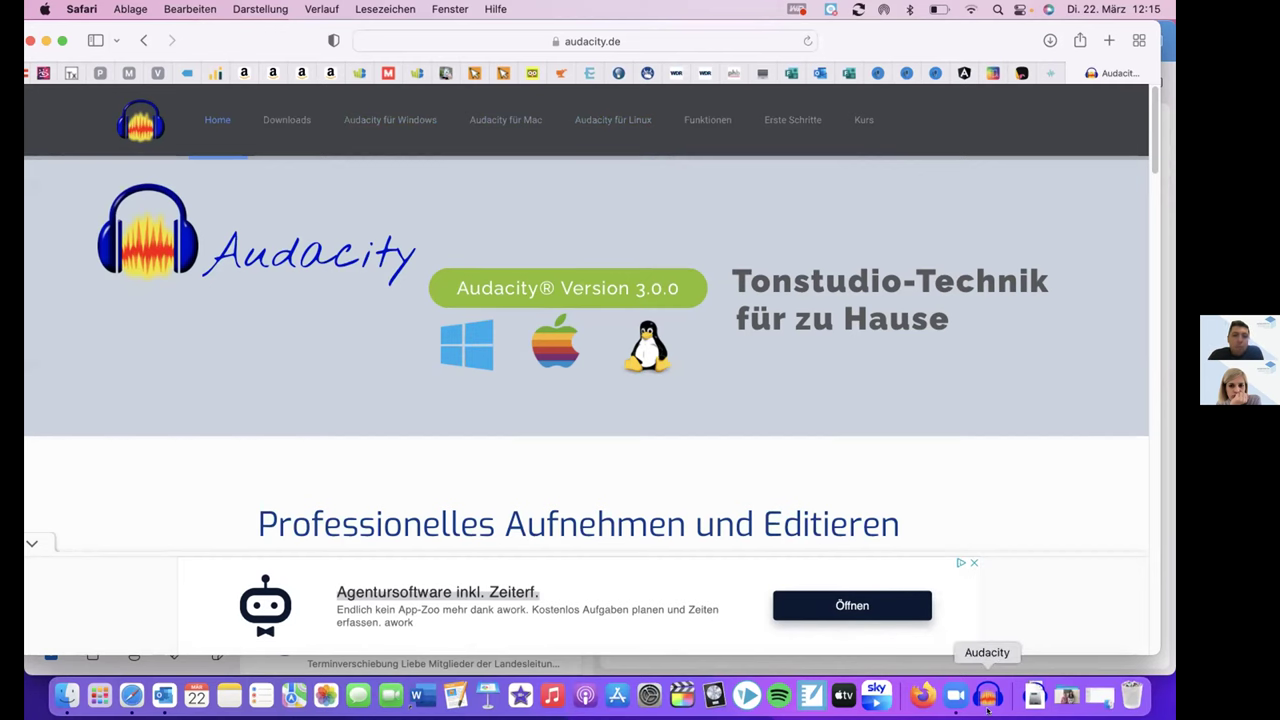
drag(941, 598, 1050, 623)
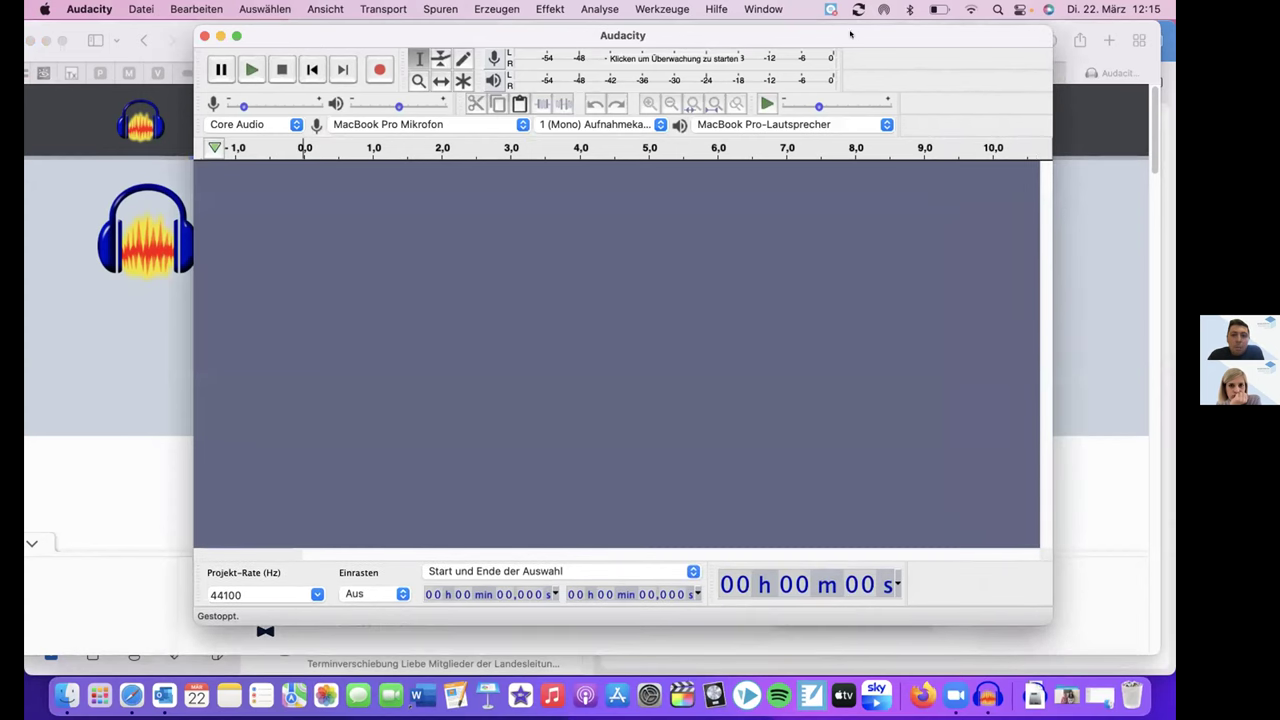
drag(849, 35, 897, 30)
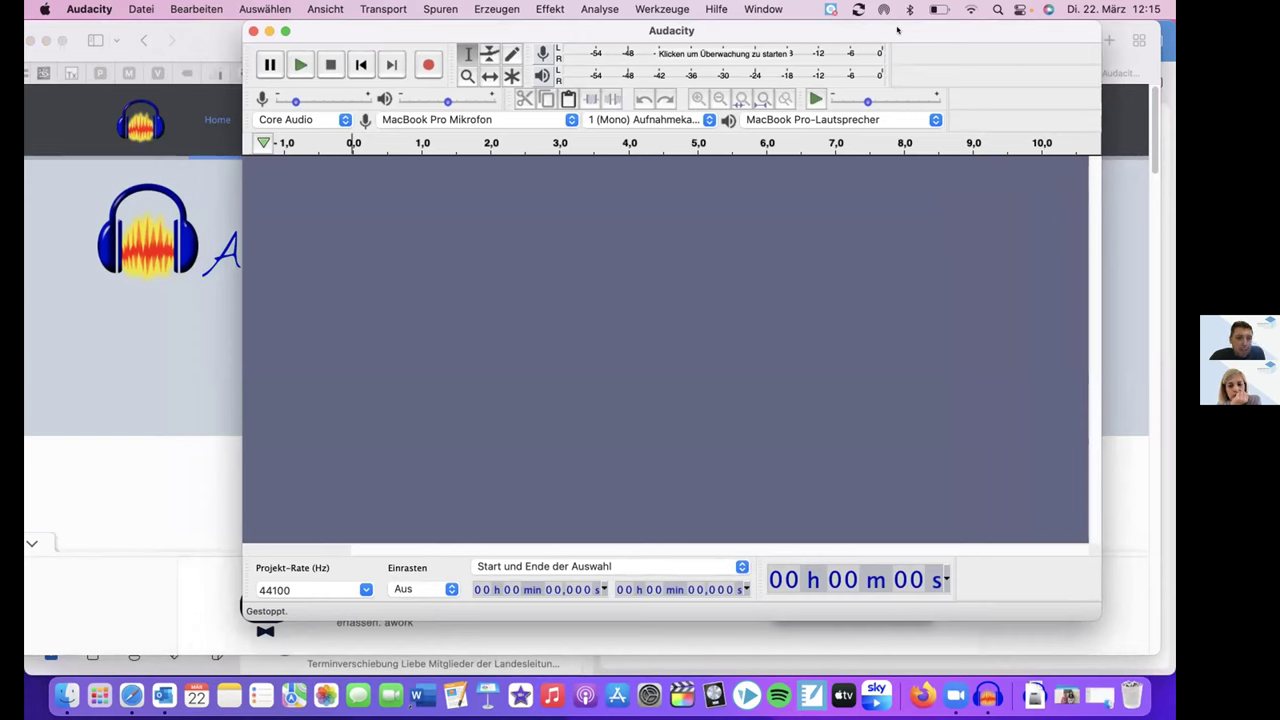
click(141, 8)
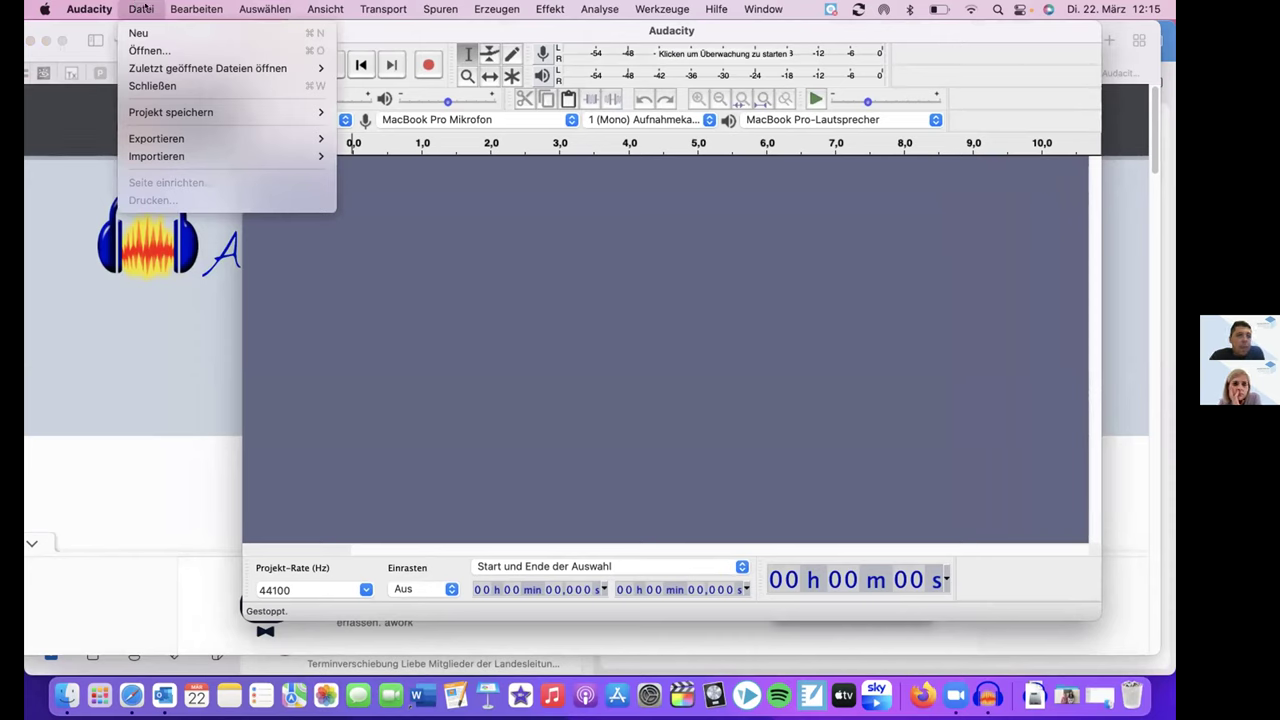
mouse_move(195, 8)
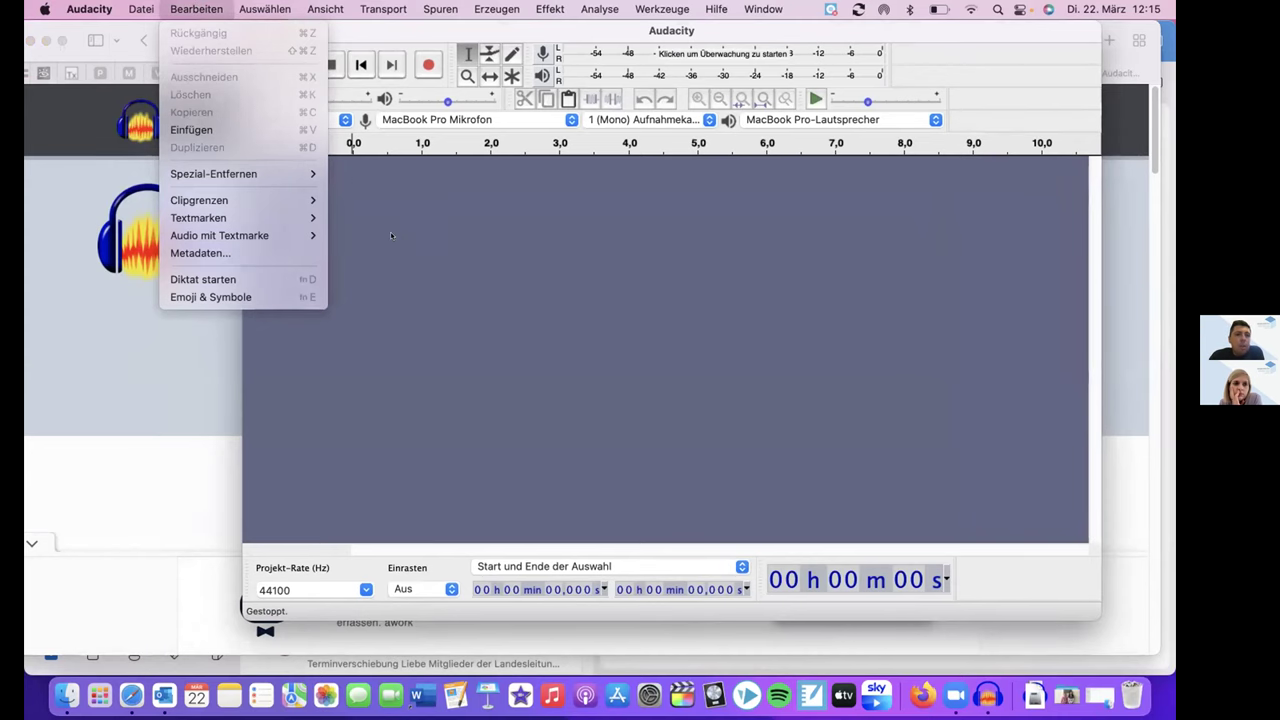
click(296, 102)
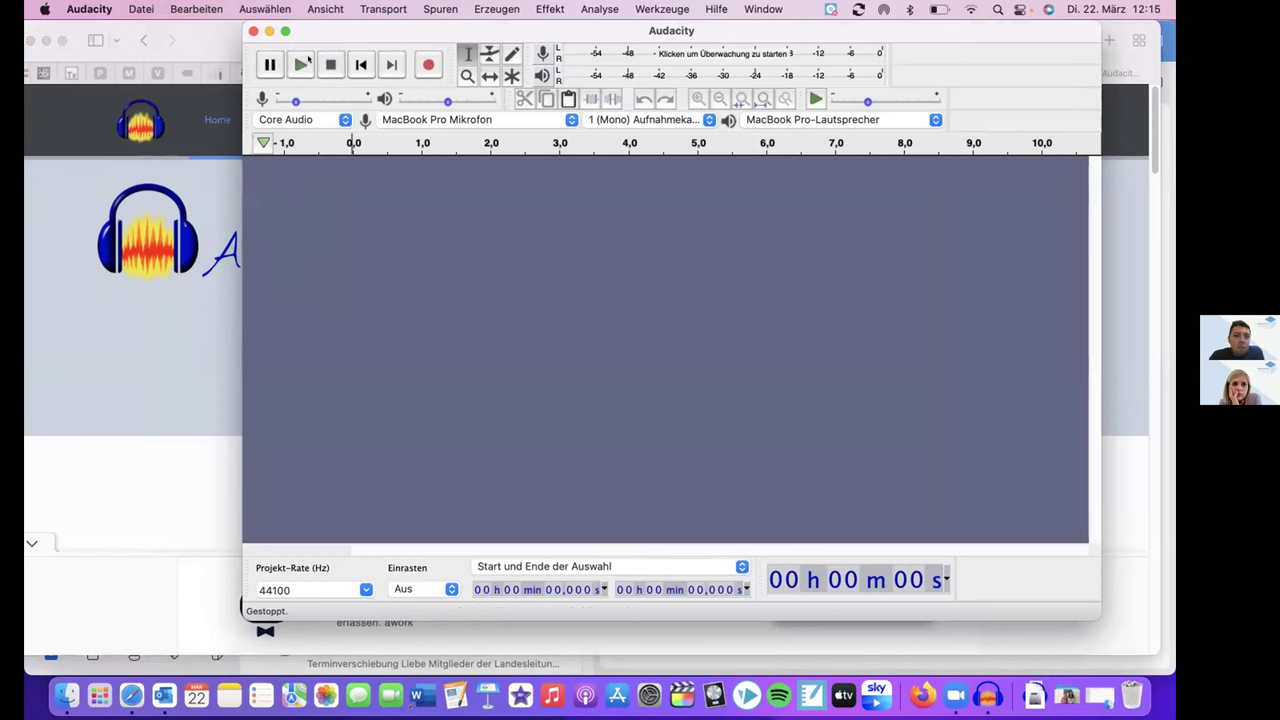
Record a voice clip of about 8 seconds with microphone access allowed and delete its end from about 7.5 s onward
click(428, 64)
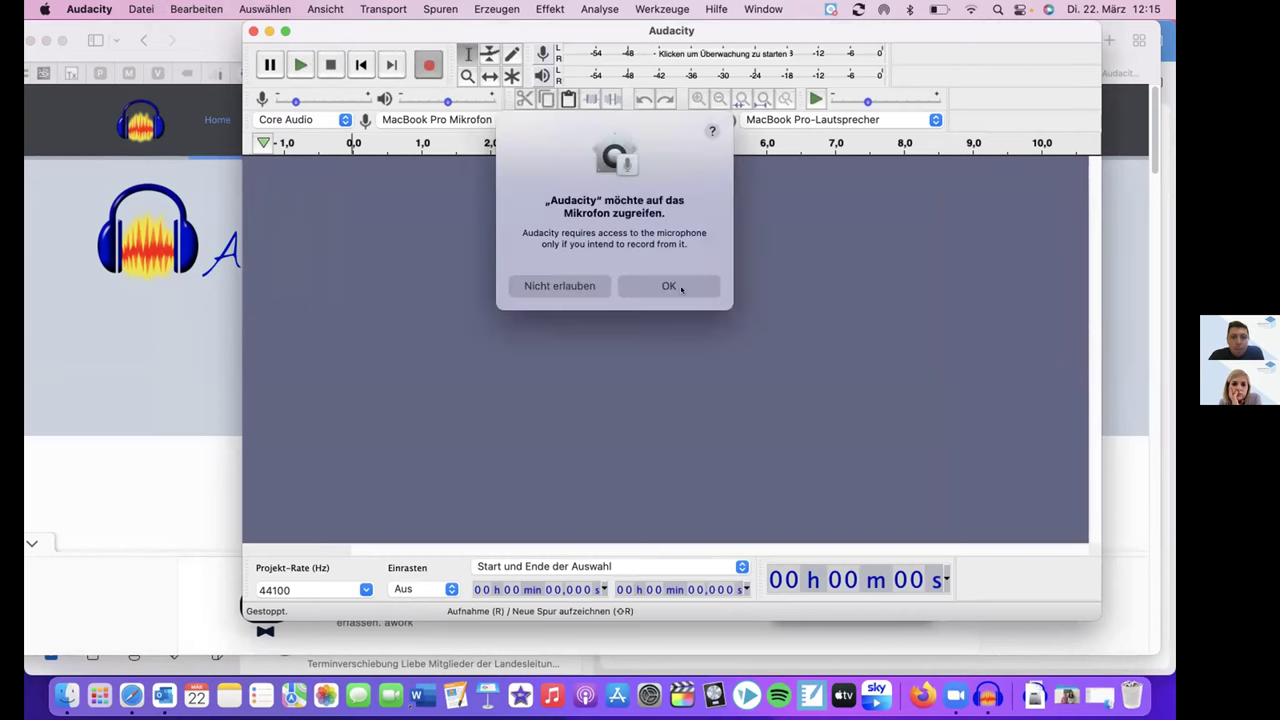
click(669, 286)
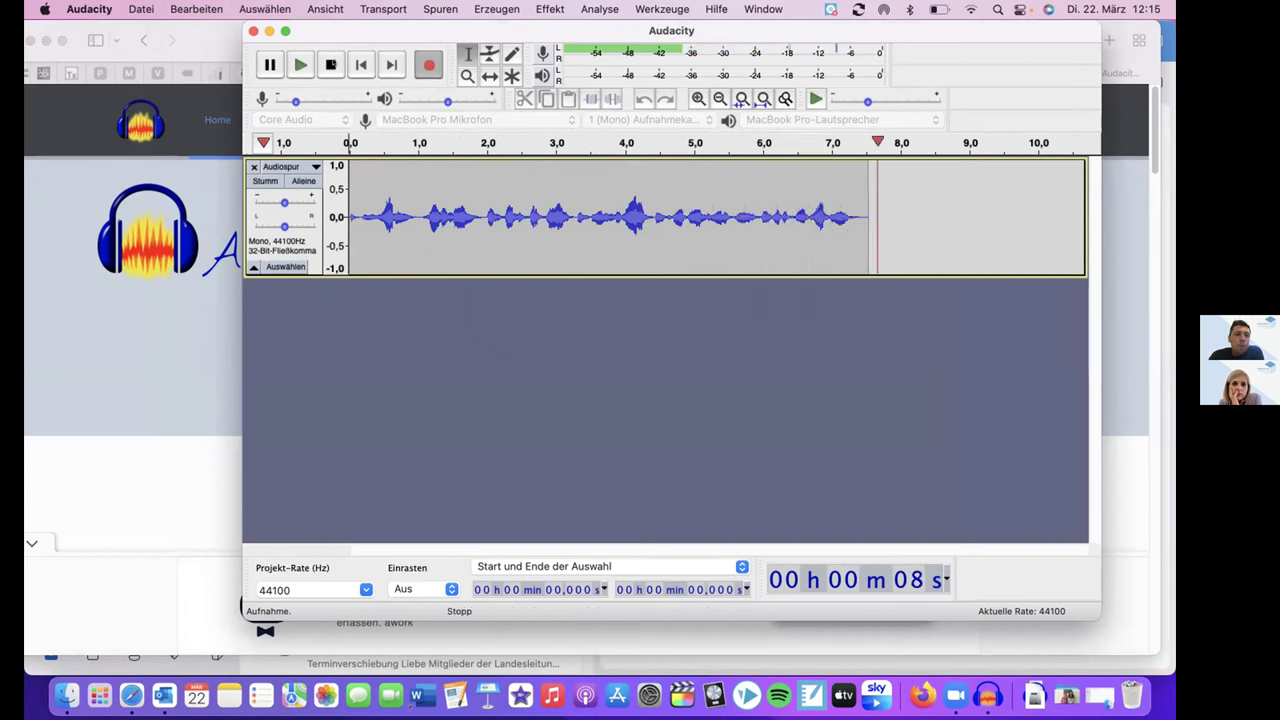
click(331, 64)
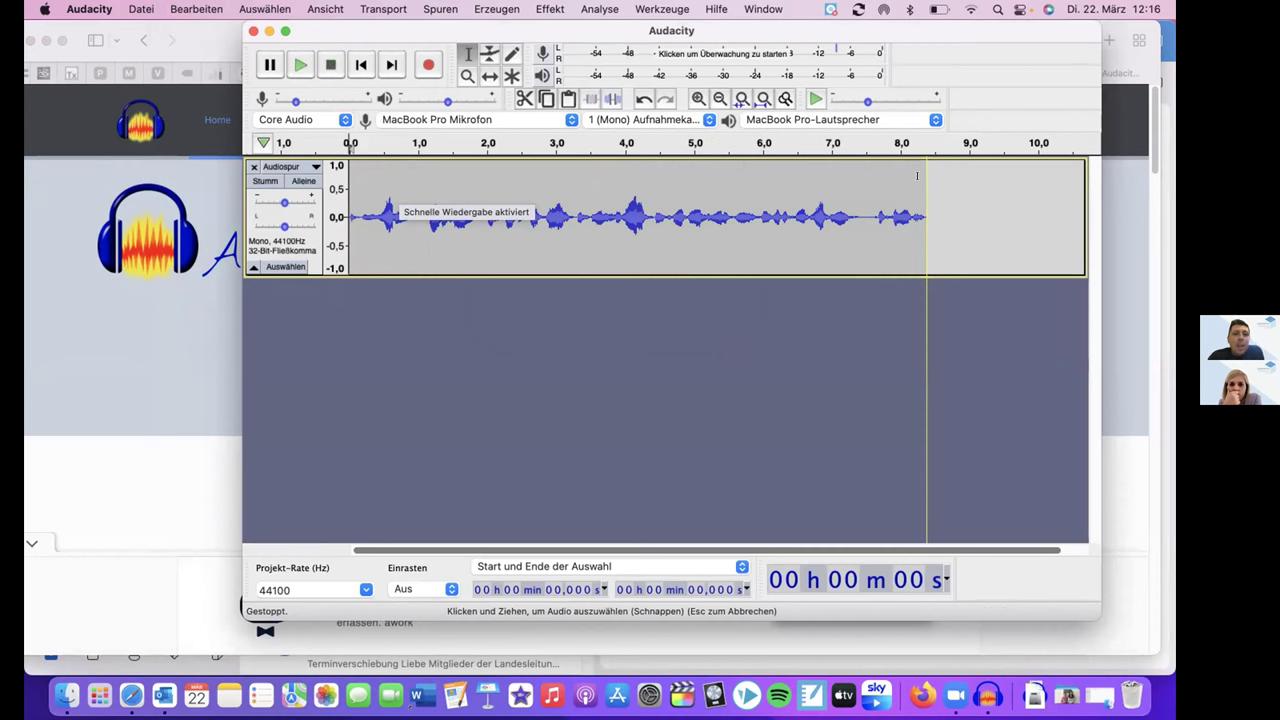
drag(916, 176, 862, 188)
key(BackSpace)
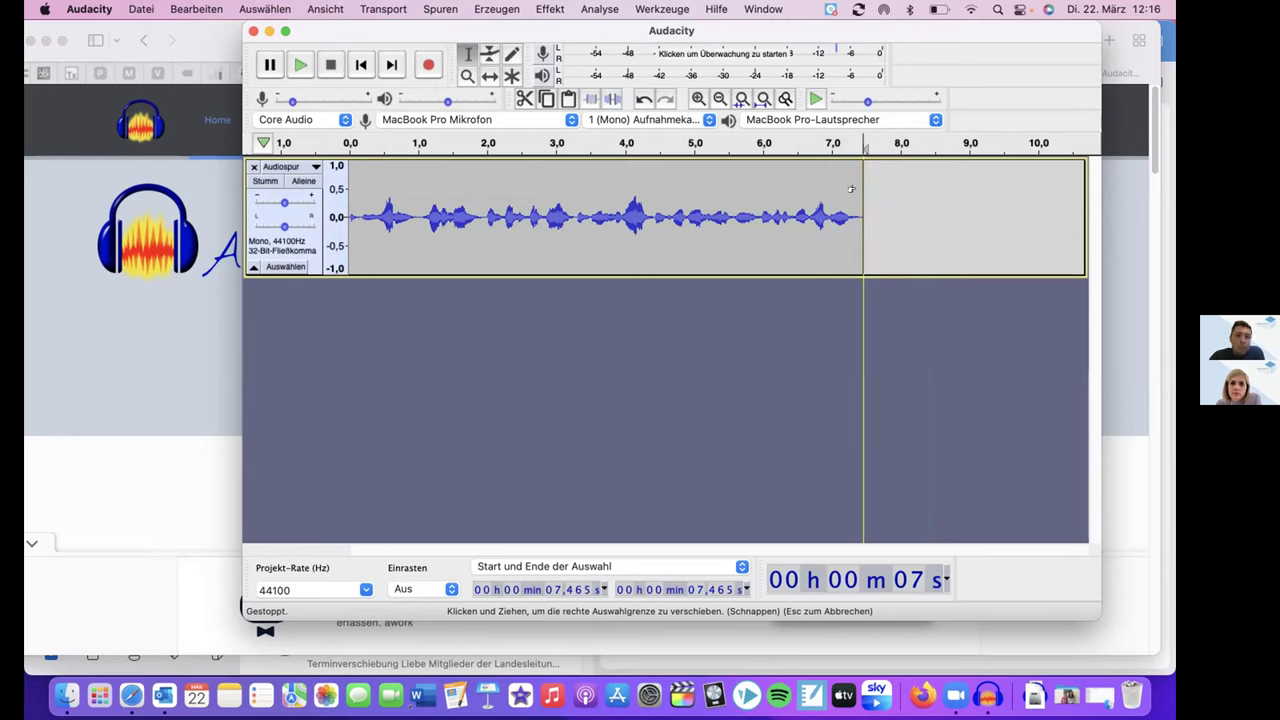
Play the recording briefly from about 0.3 s and delete the section between about 1.1 s and 1.9 s
click(362, 165)
click(368, 163)
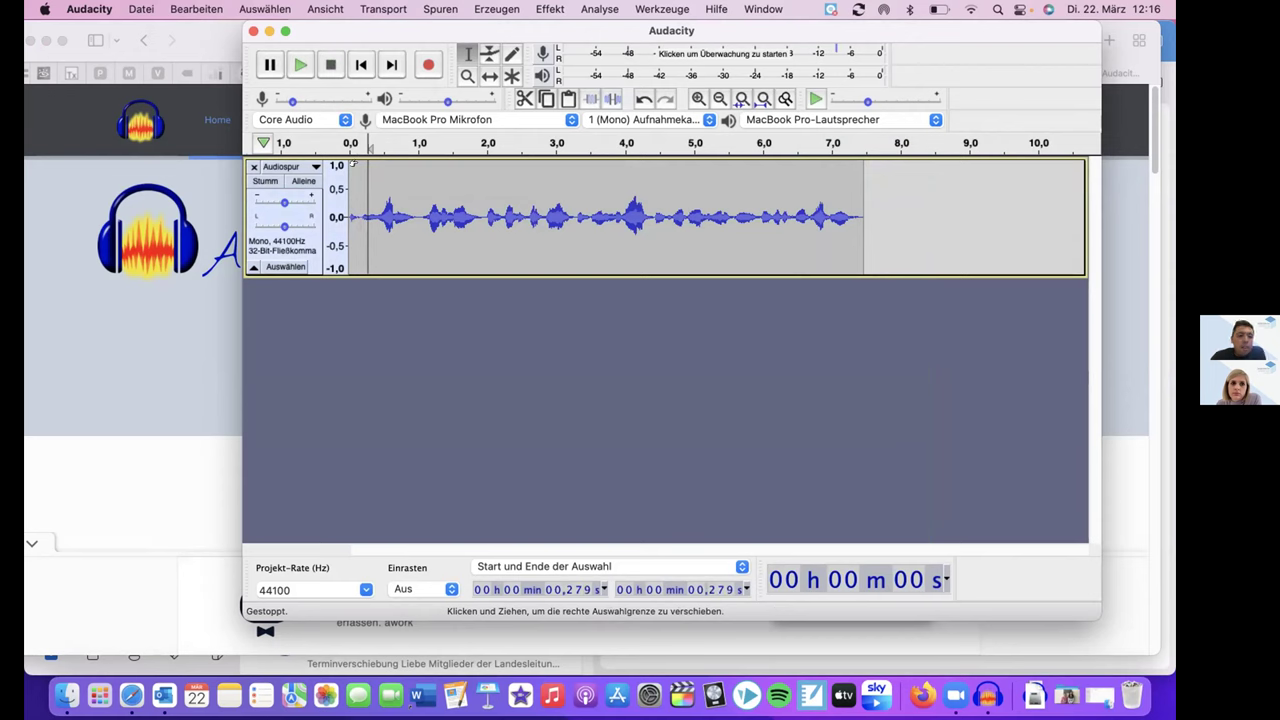
key(space)
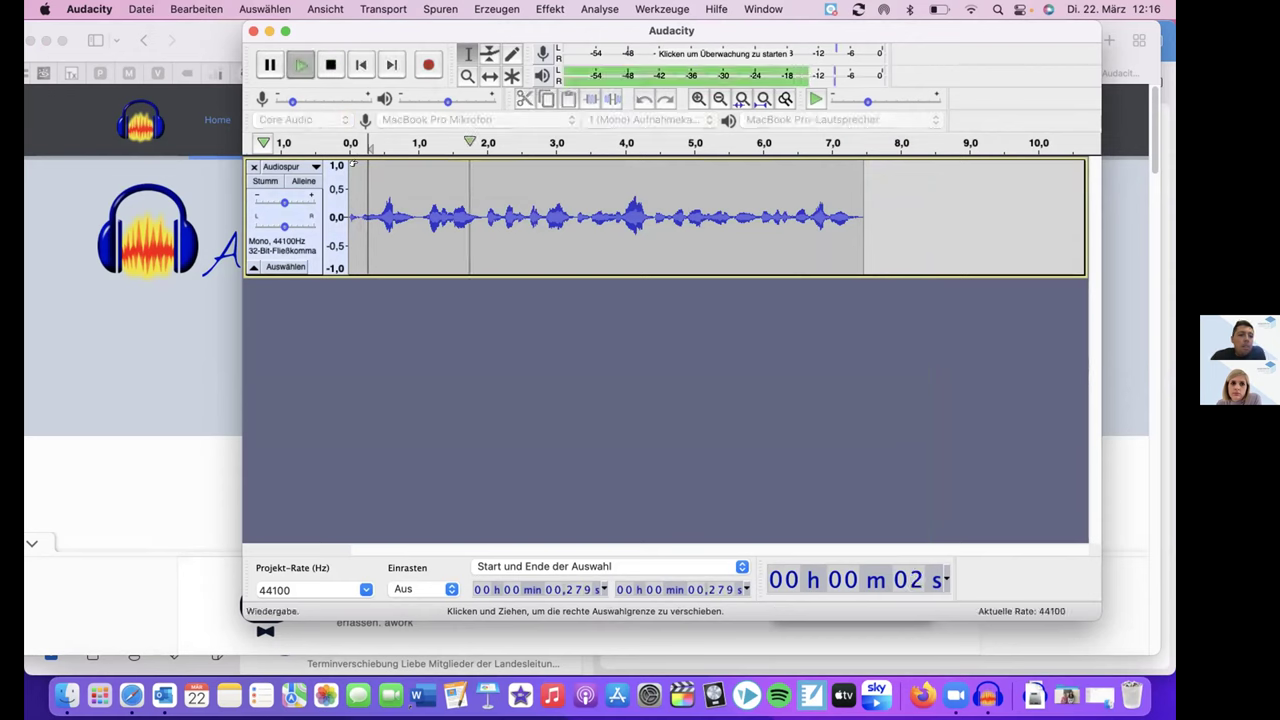
key(space)
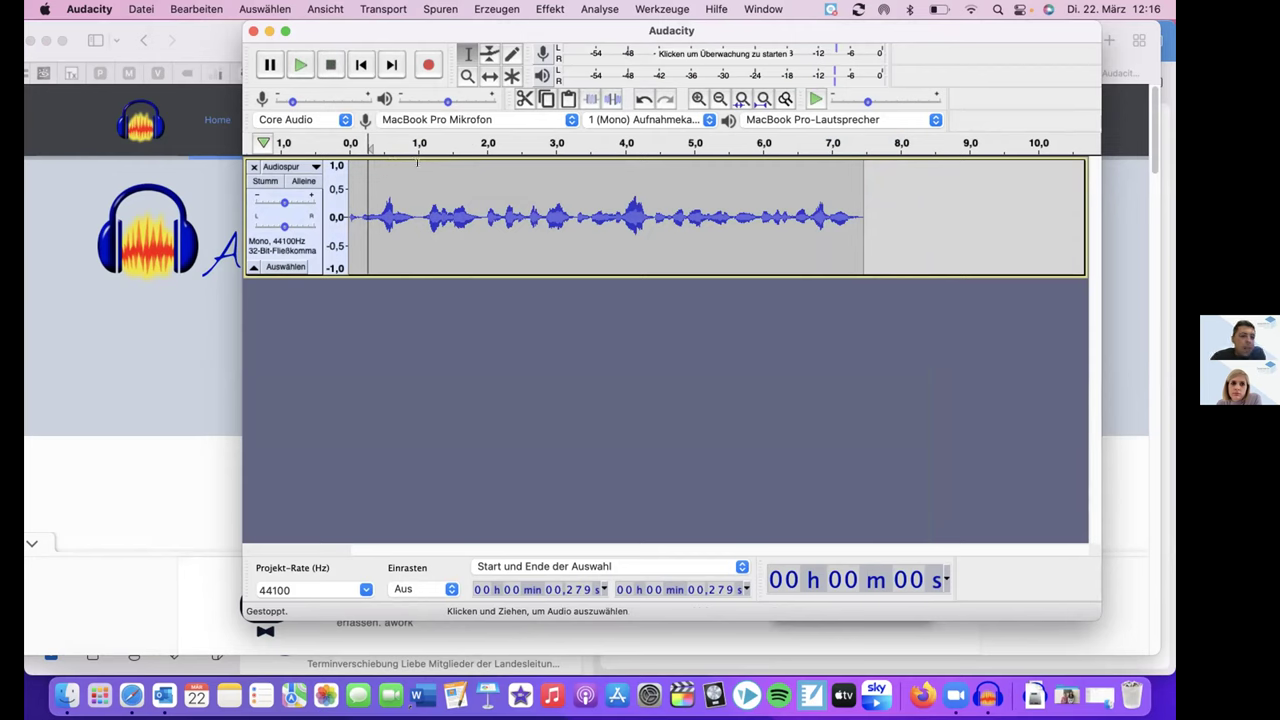
drag(425, 165, 480, 167)
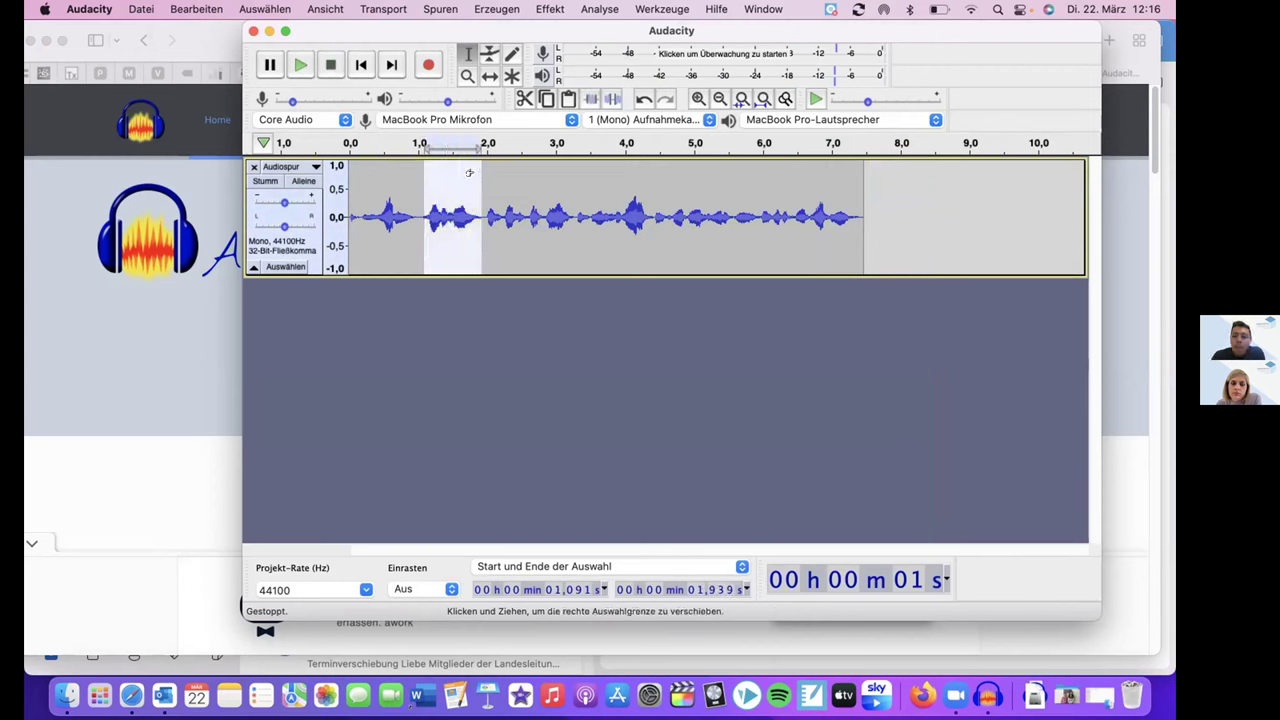
key(Delete)
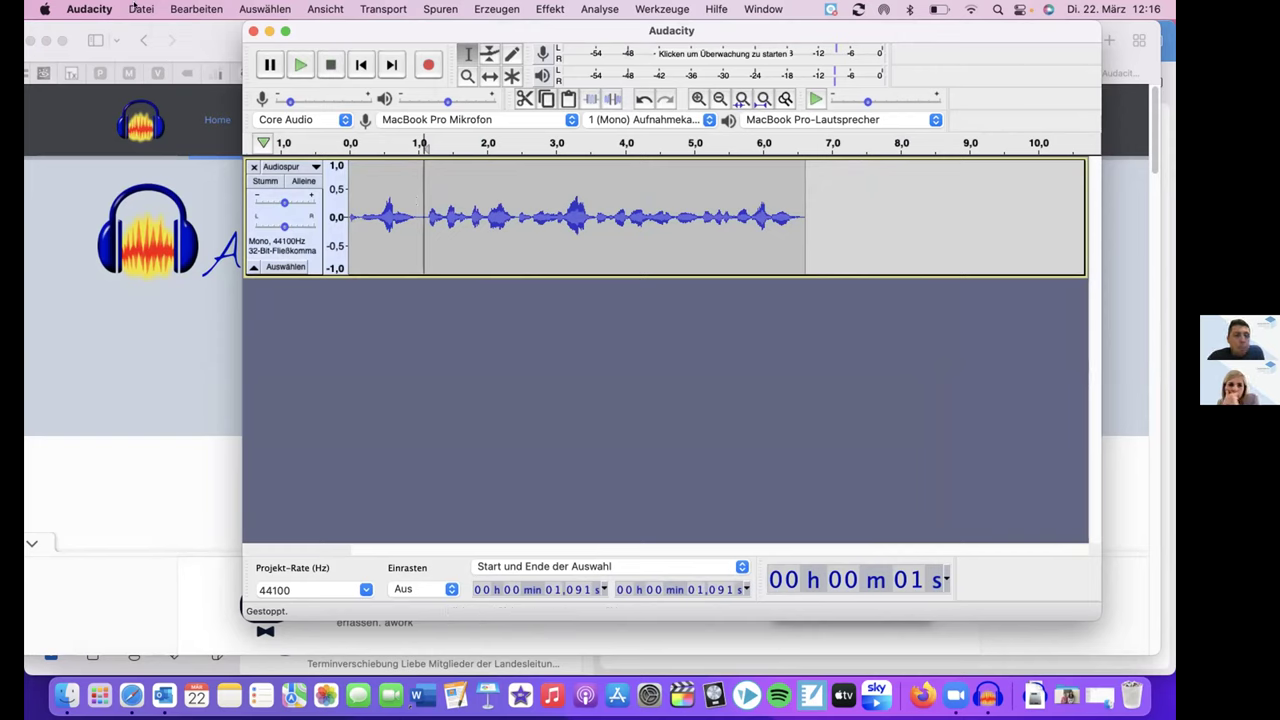
Import the audio file Biene Song kurz.mp3 from the Dokumente folder as an additional track
click(136, 9)
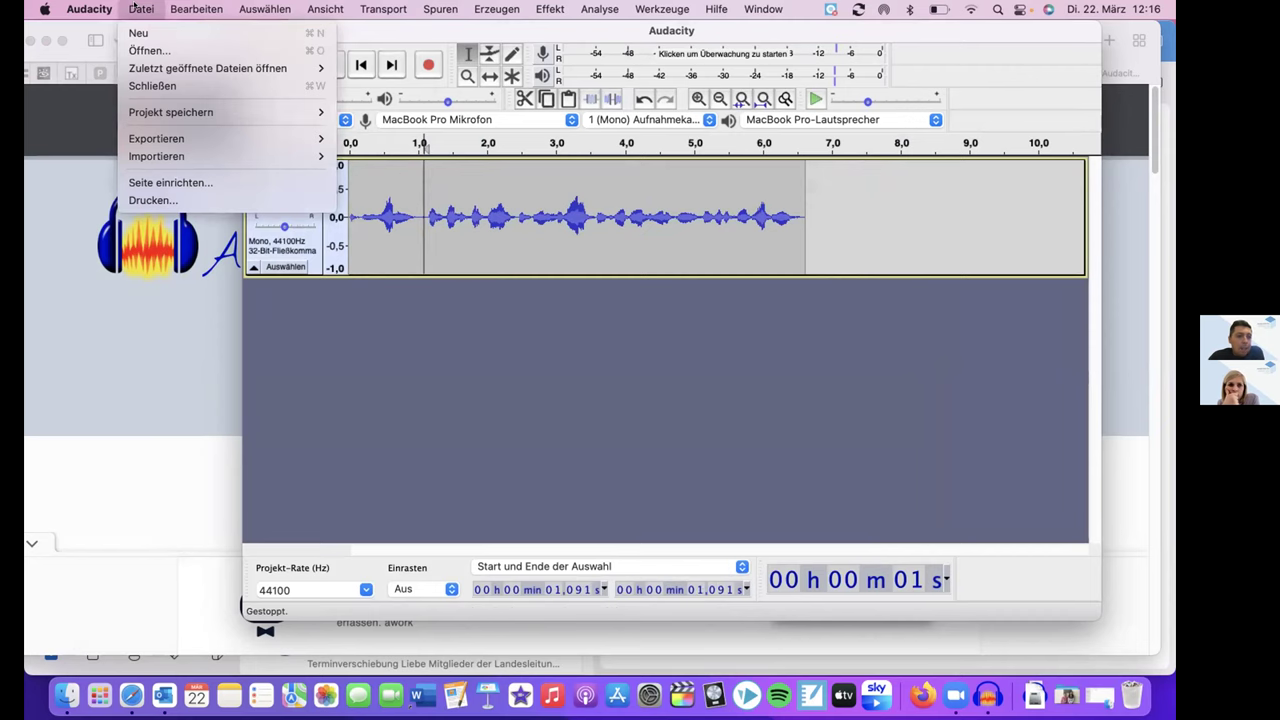
click(136, 9)
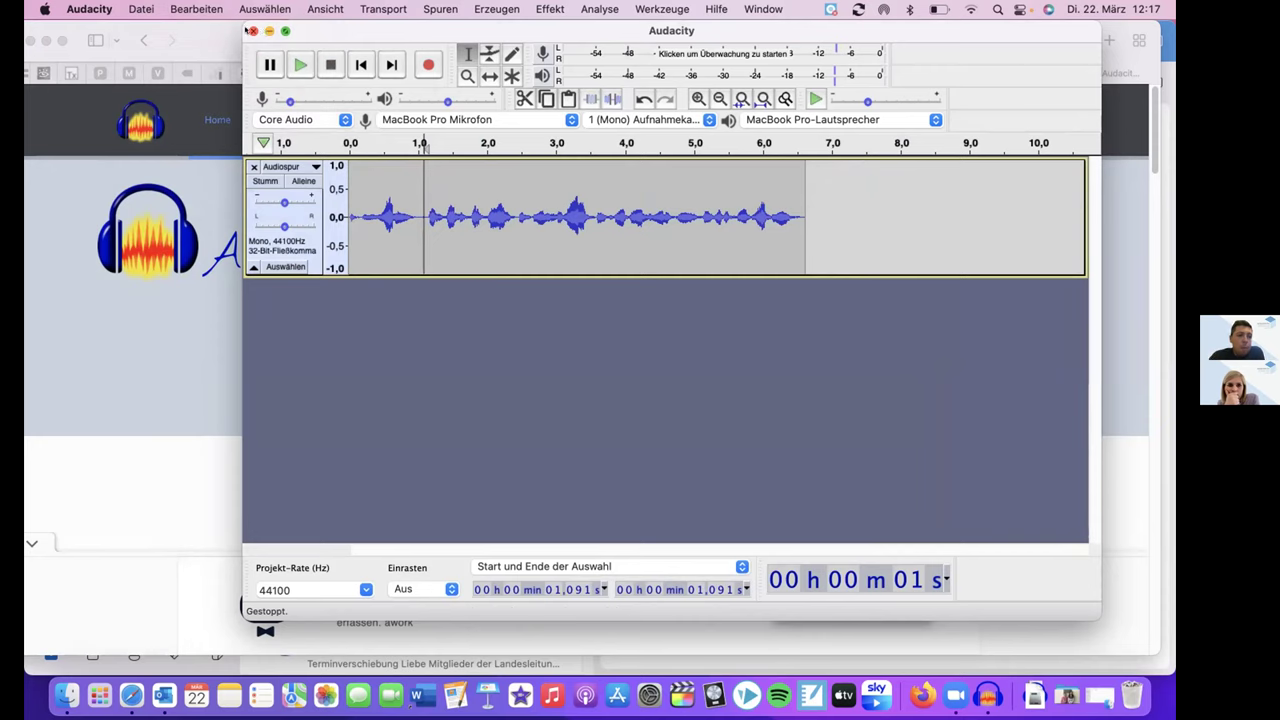
click(141, 9)
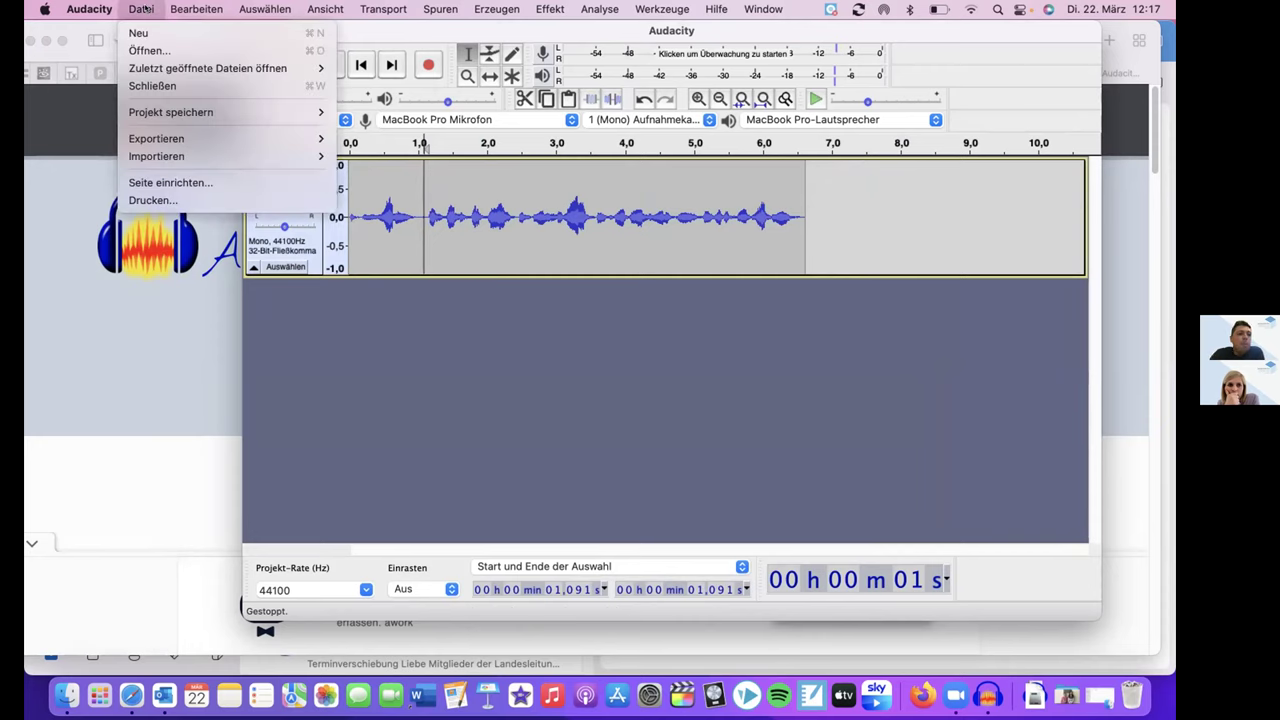
mouse_move(167, 152)
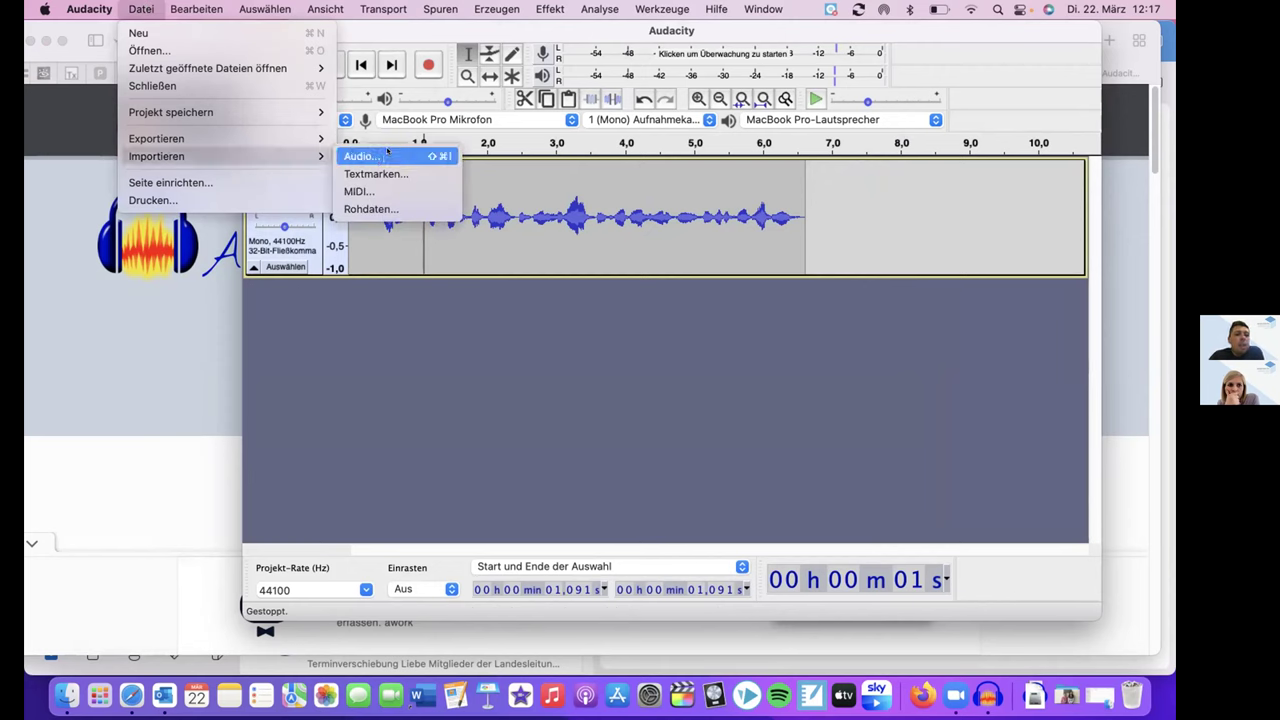
click(385, 155)
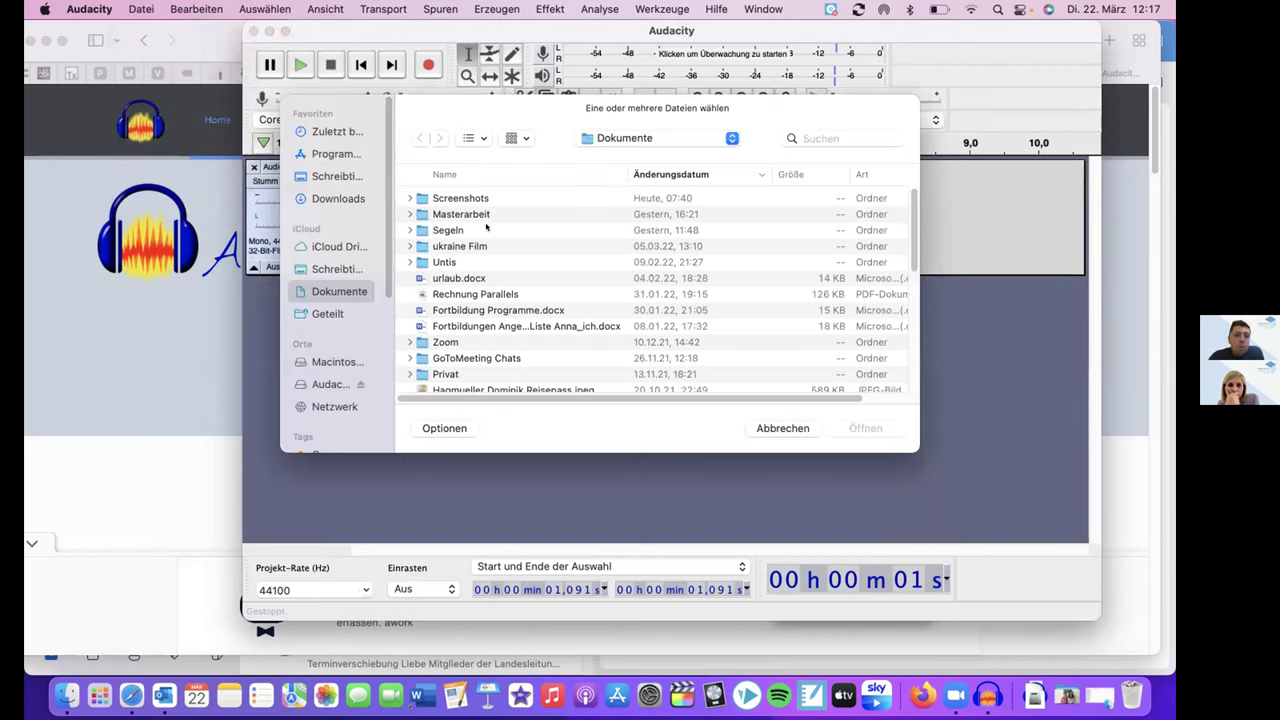
scroll(500, 227, down, 15)
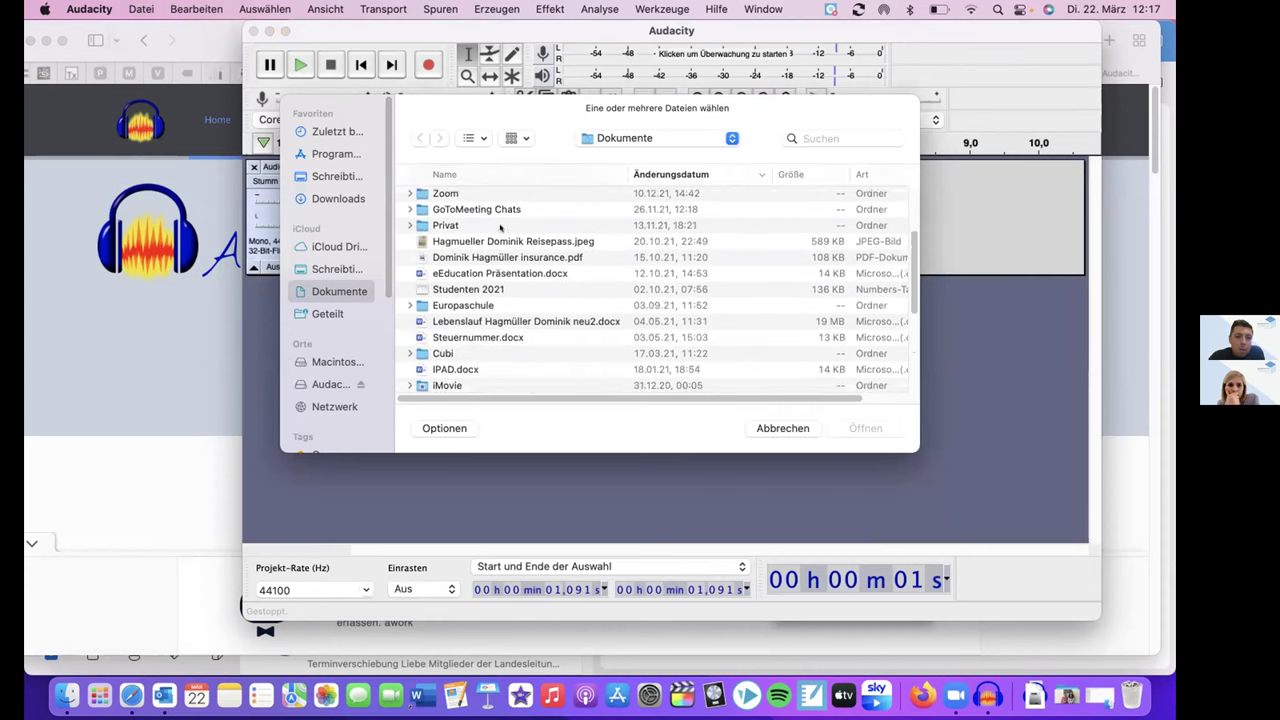
scroll(500, 229, down, 3)
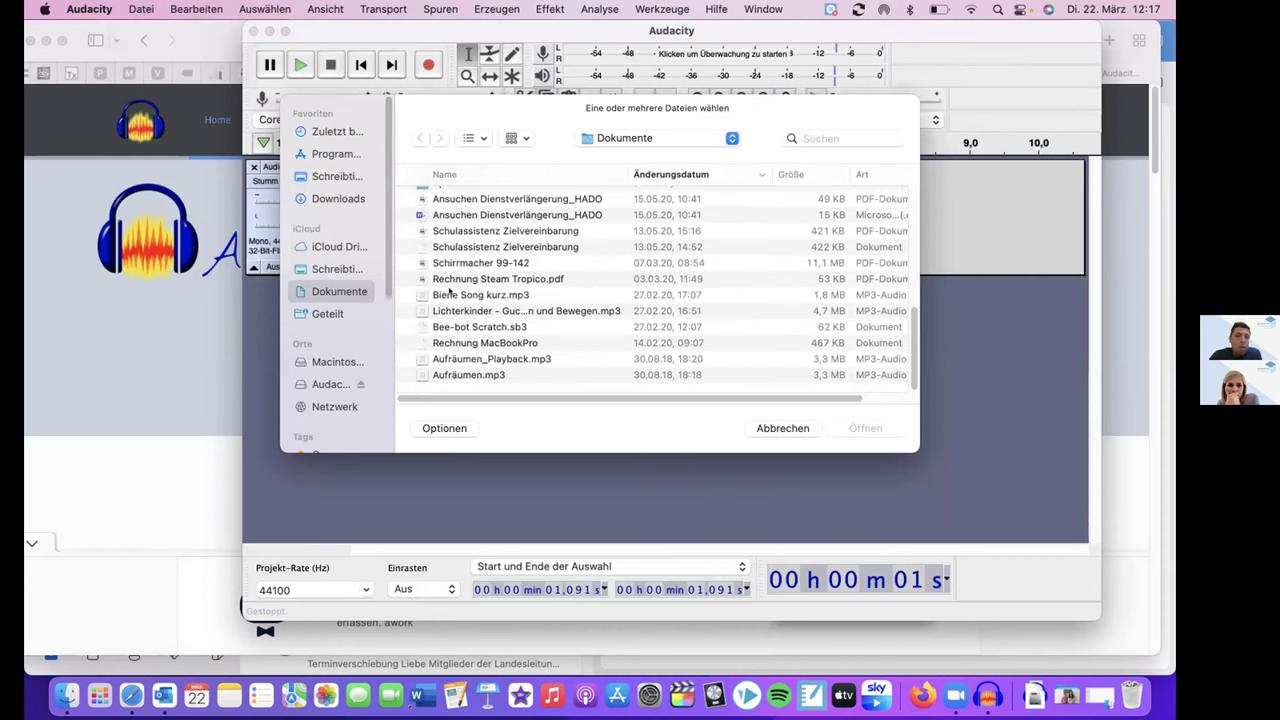
click(345, 360)
click(419, 138)
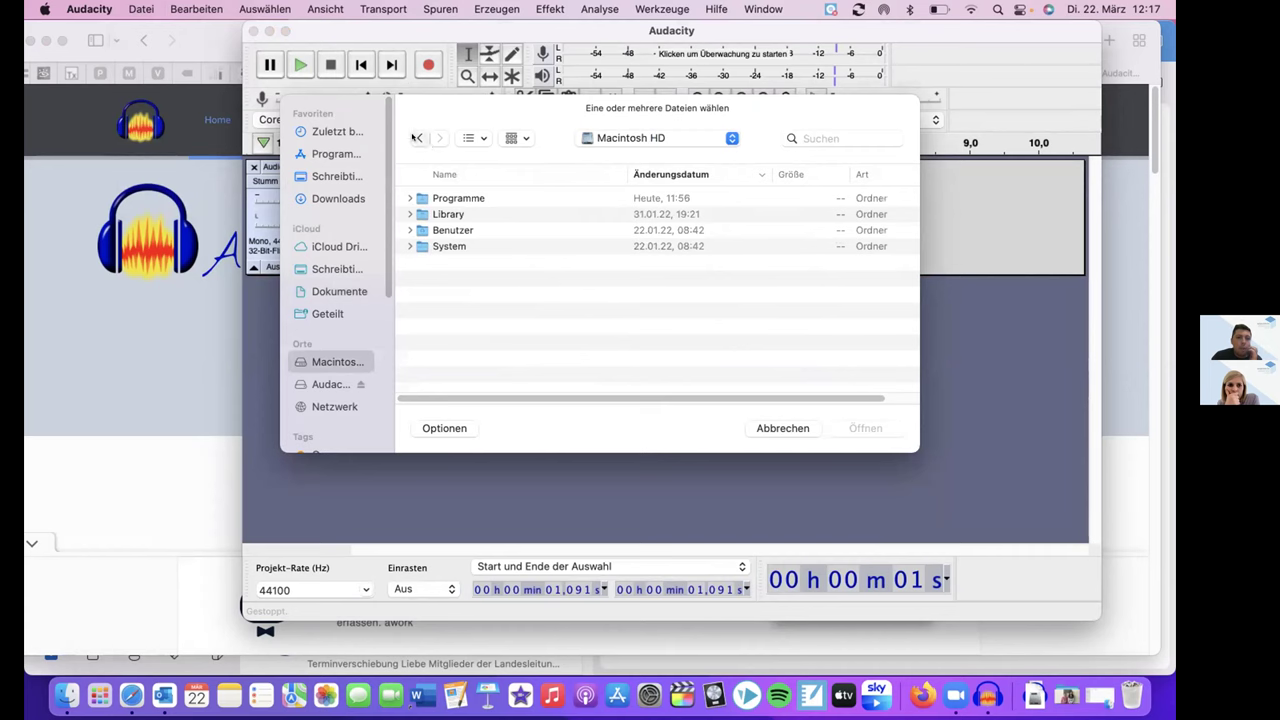
scroll(490, 300, down, 10)
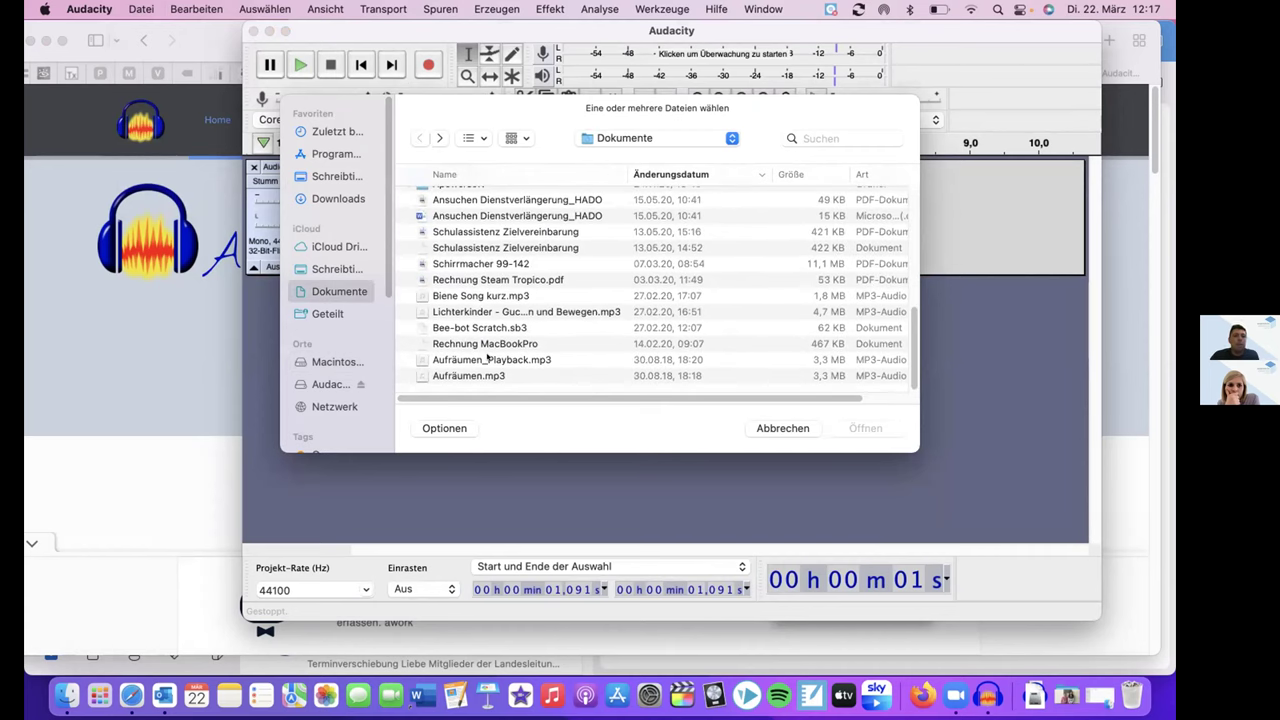
click(488, 359)
click(478, 297)
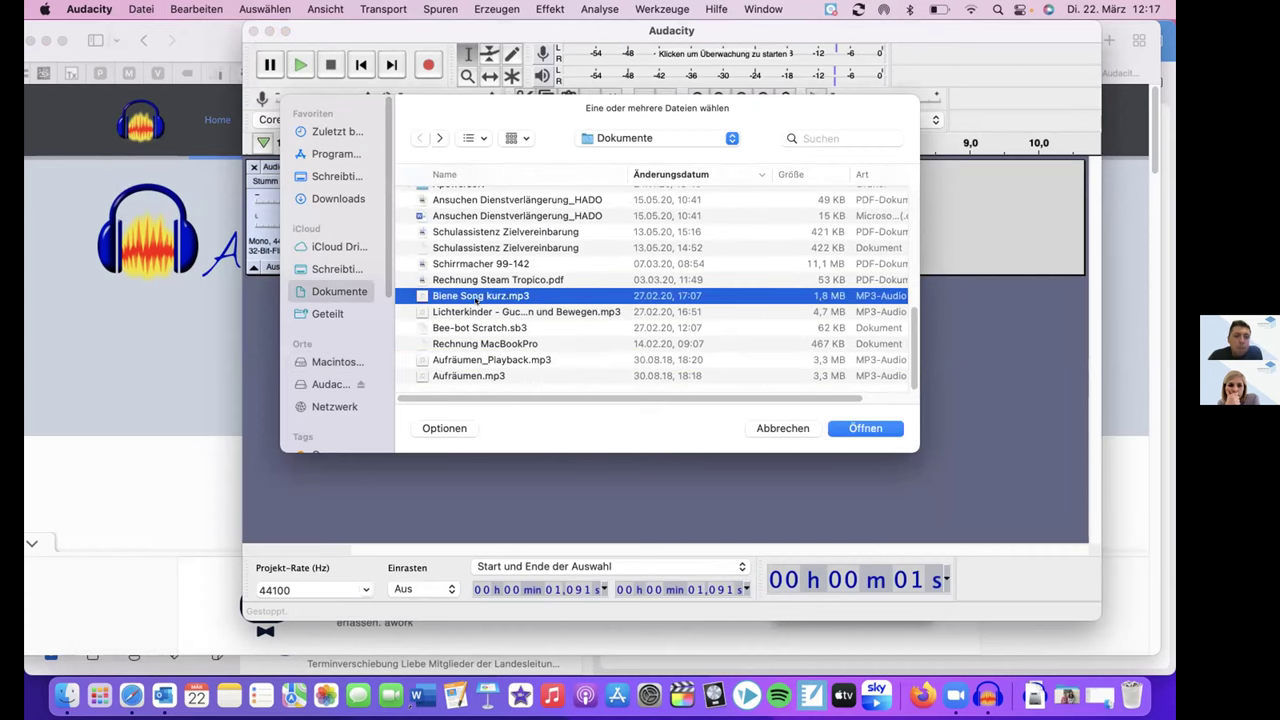
click(864, 428)
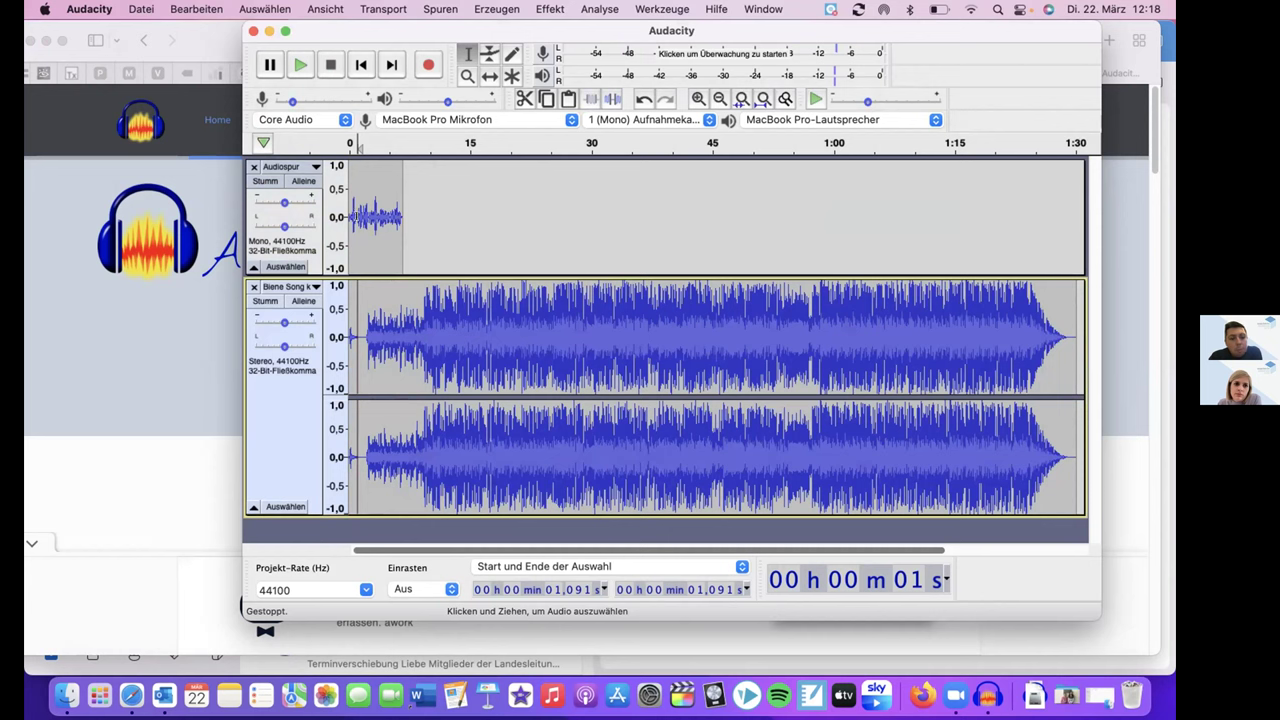
Mute the Biene Song track and unmute it again
click(406, 295)
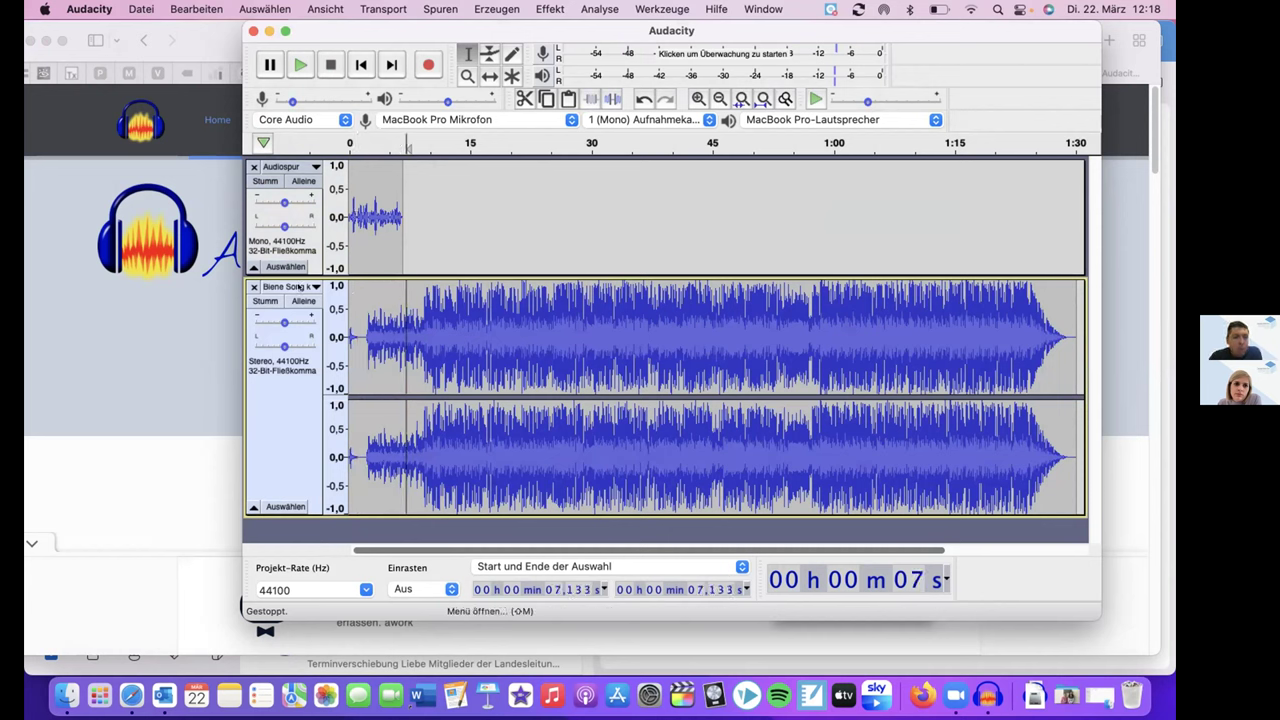
click(264, 300)
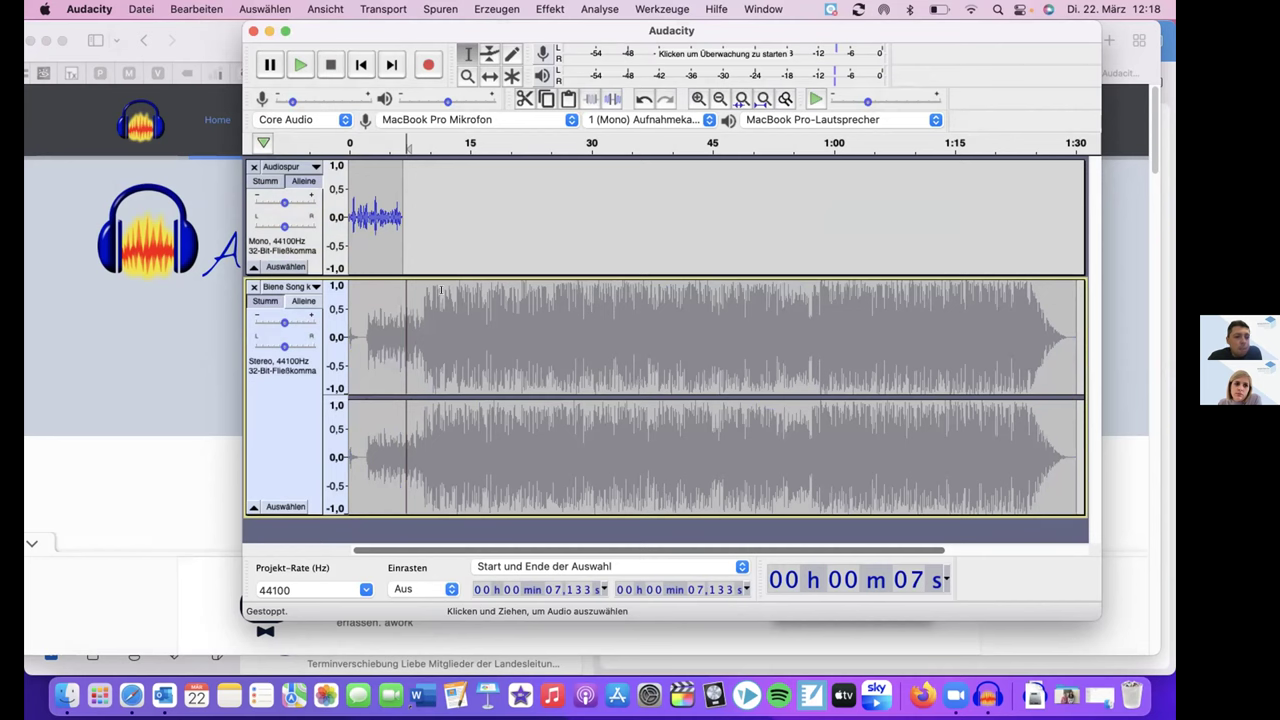
click(369, 172)
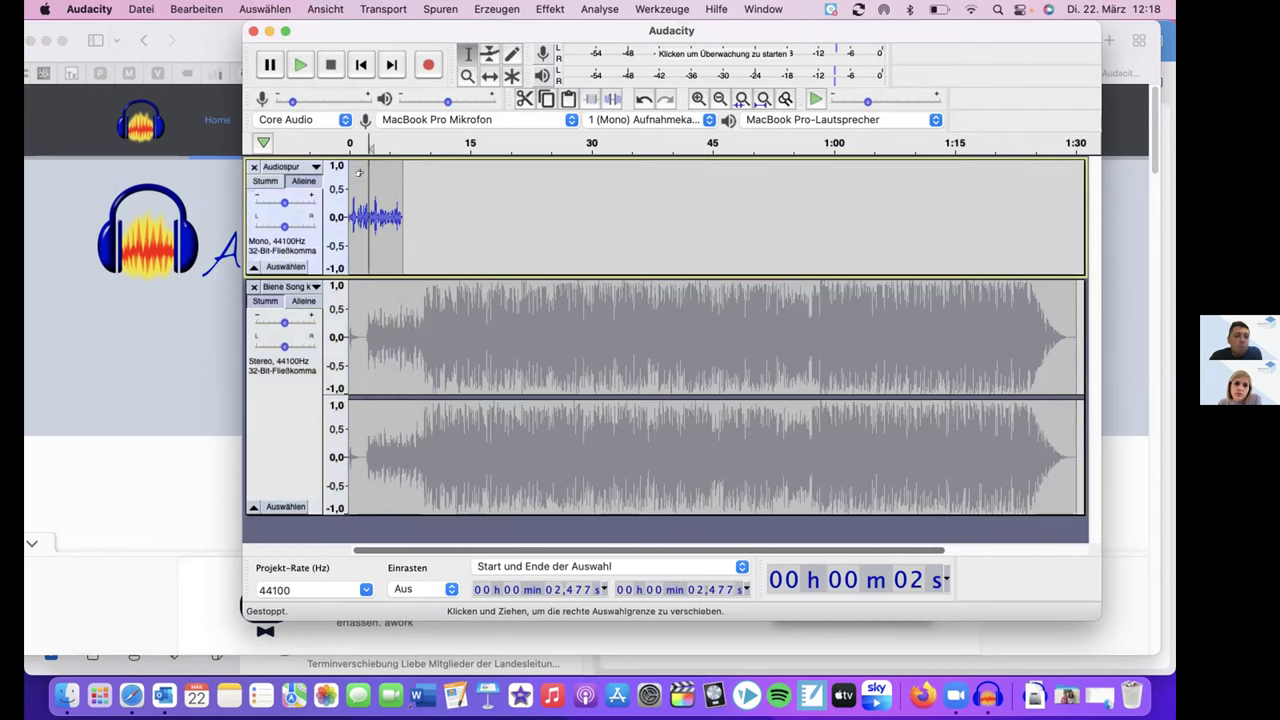
click(264, 300)
Play both tracks together from about 2.8 s, stop playback and slightly lower the gain of the song and voice tracks
click(386, 165)
click(372, 168)
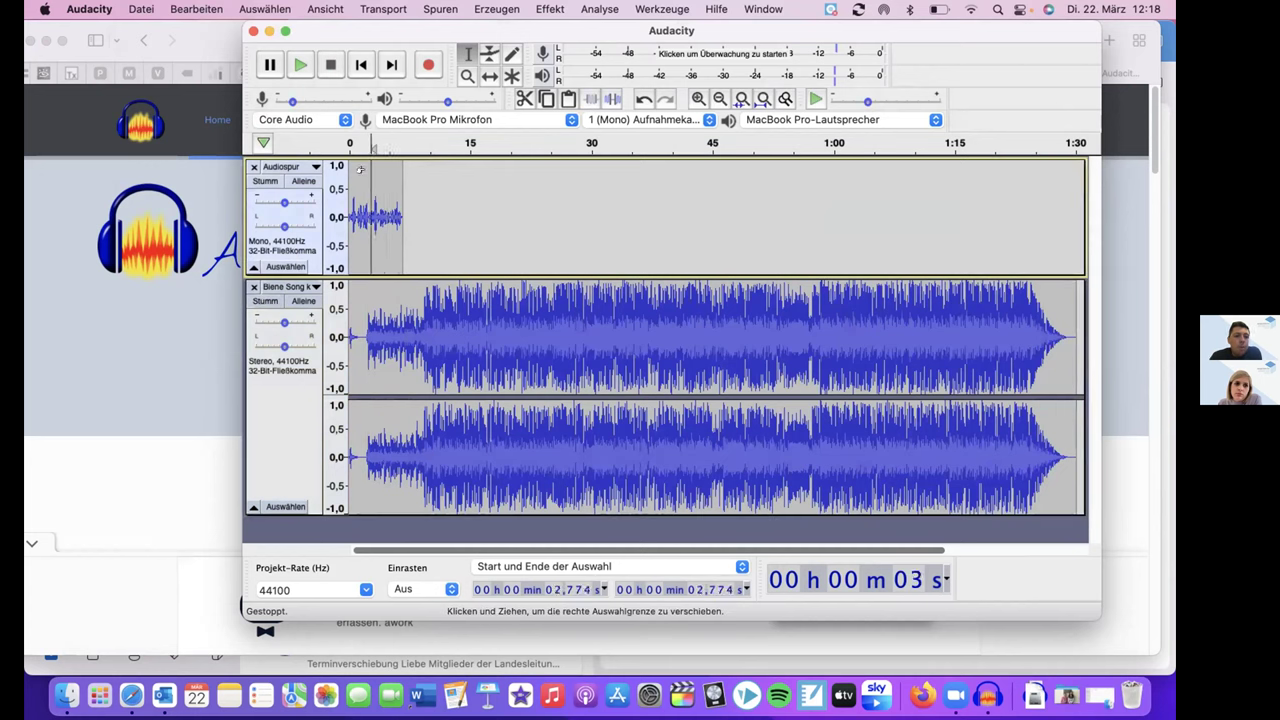
key(space)
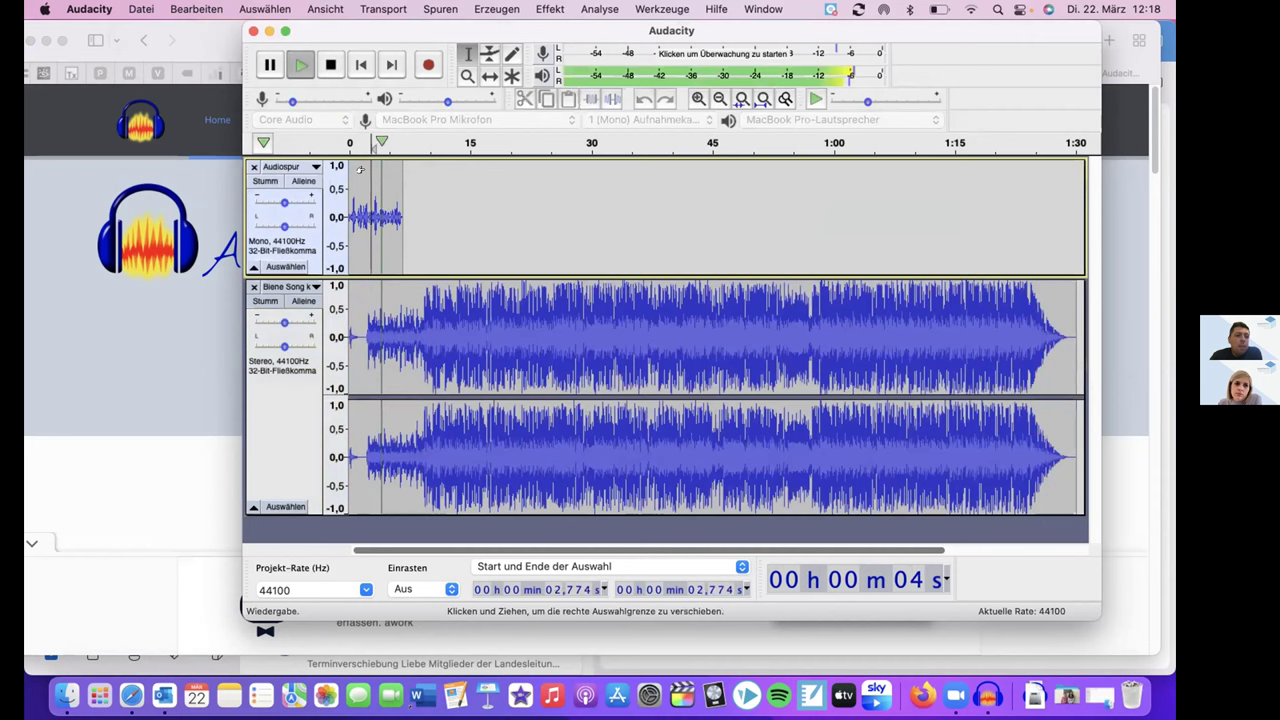
key(space)
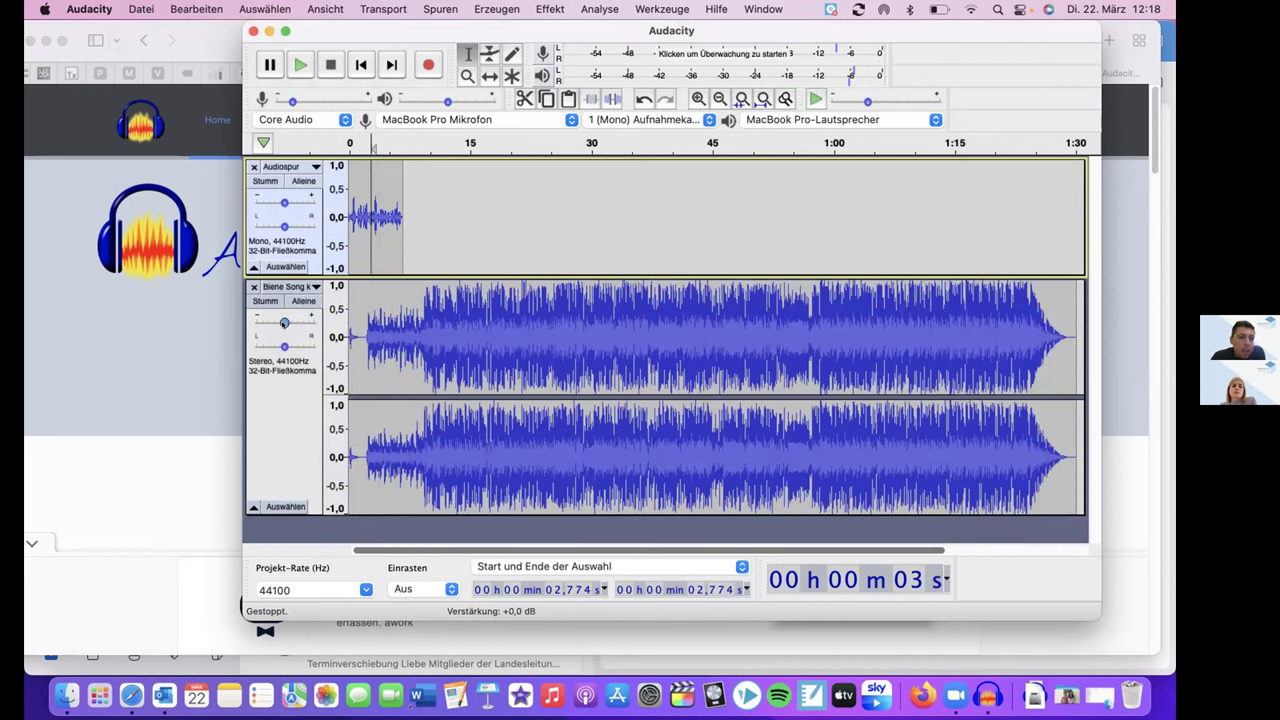
drag(284, 323, 278, 322)
drag(283, 201, 271, 201)
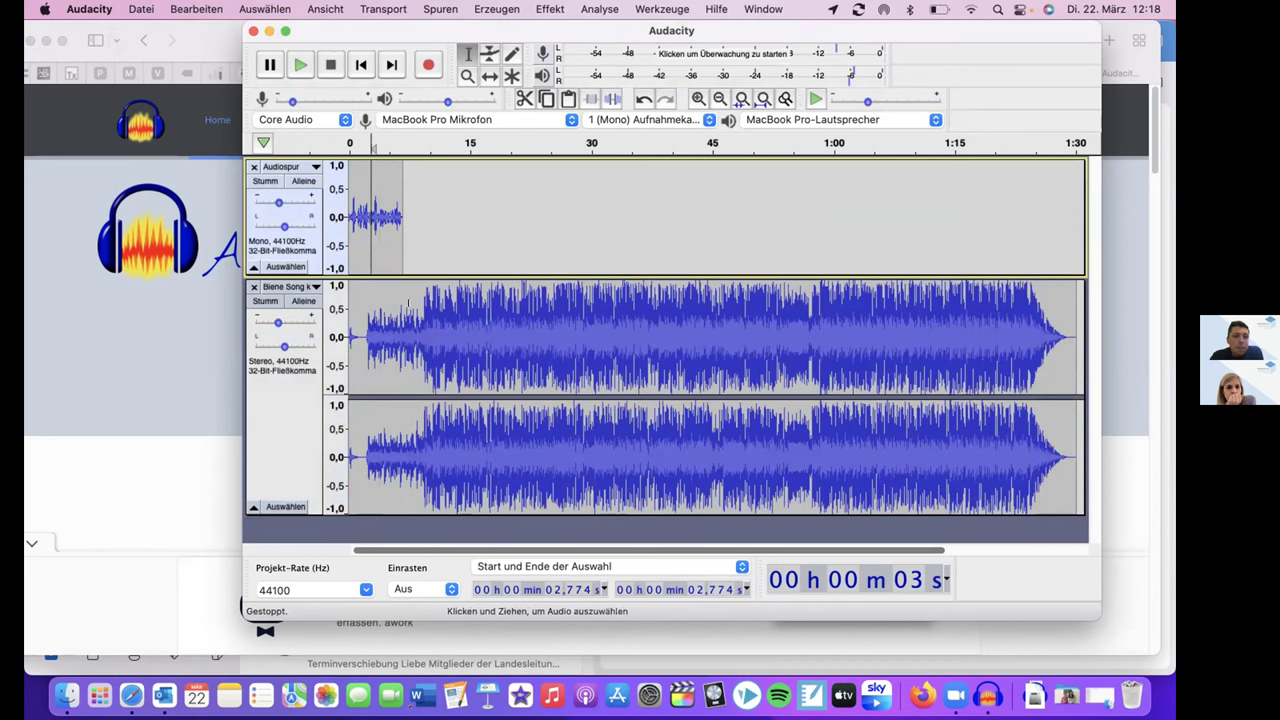
Place the cursor at about 1.8 s in the Biene Song track and view the list of available effects
click(354, 285)
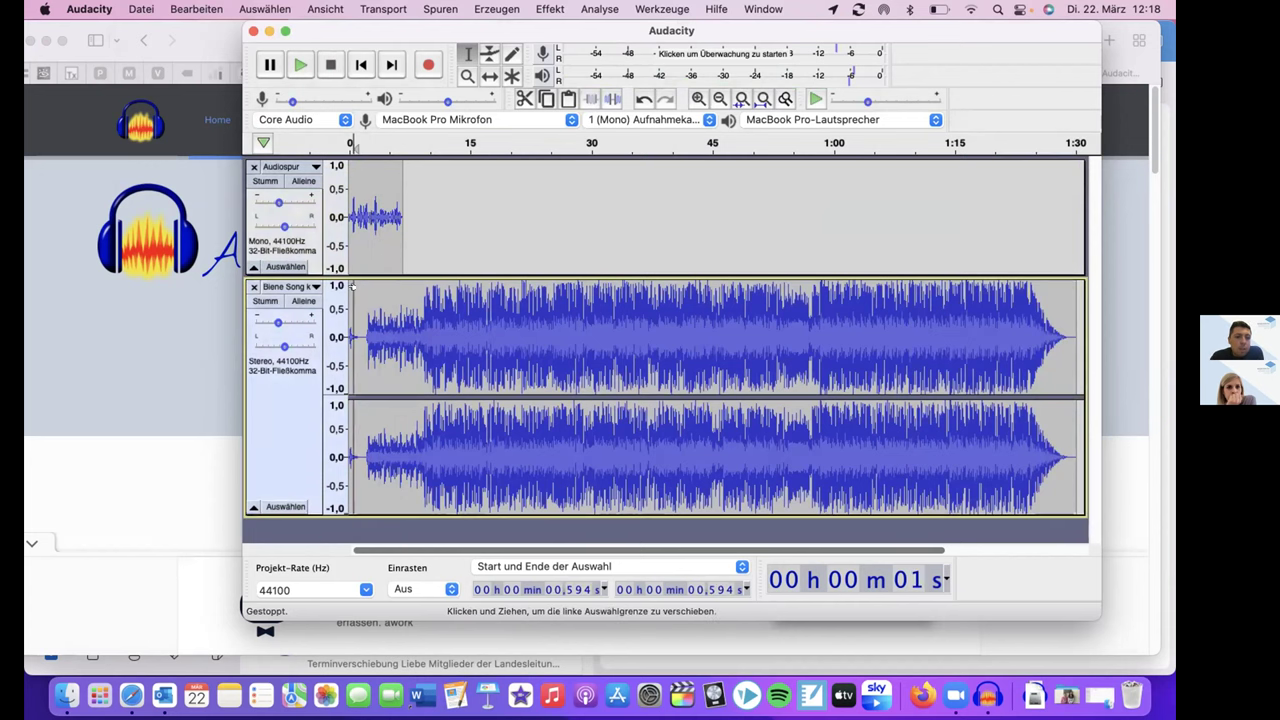
click(362, 287)
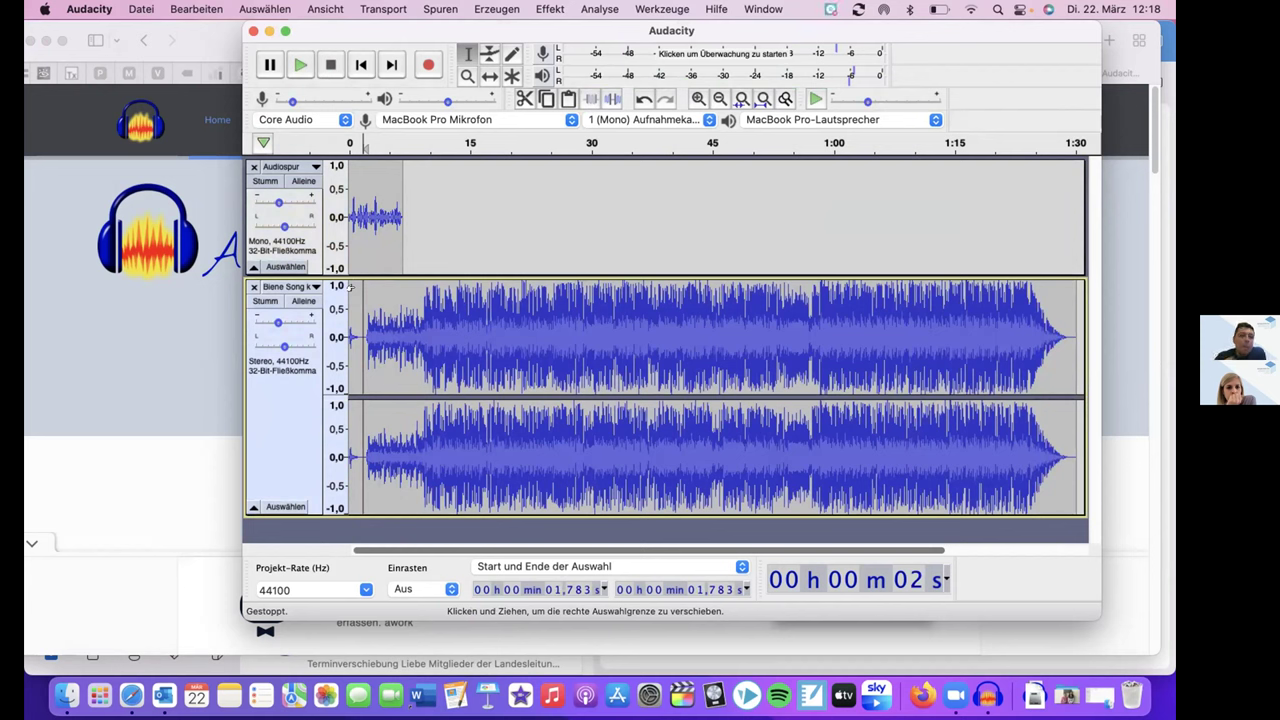
click(540, 8)
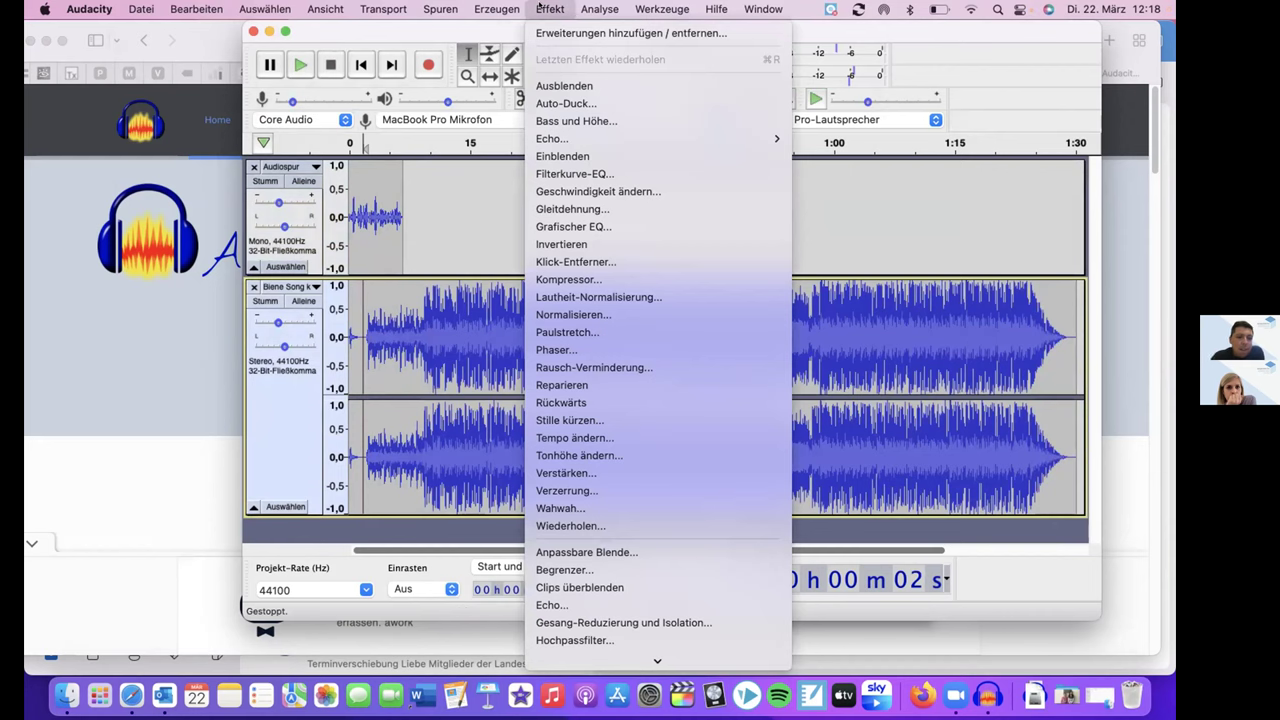
click(540, 8)
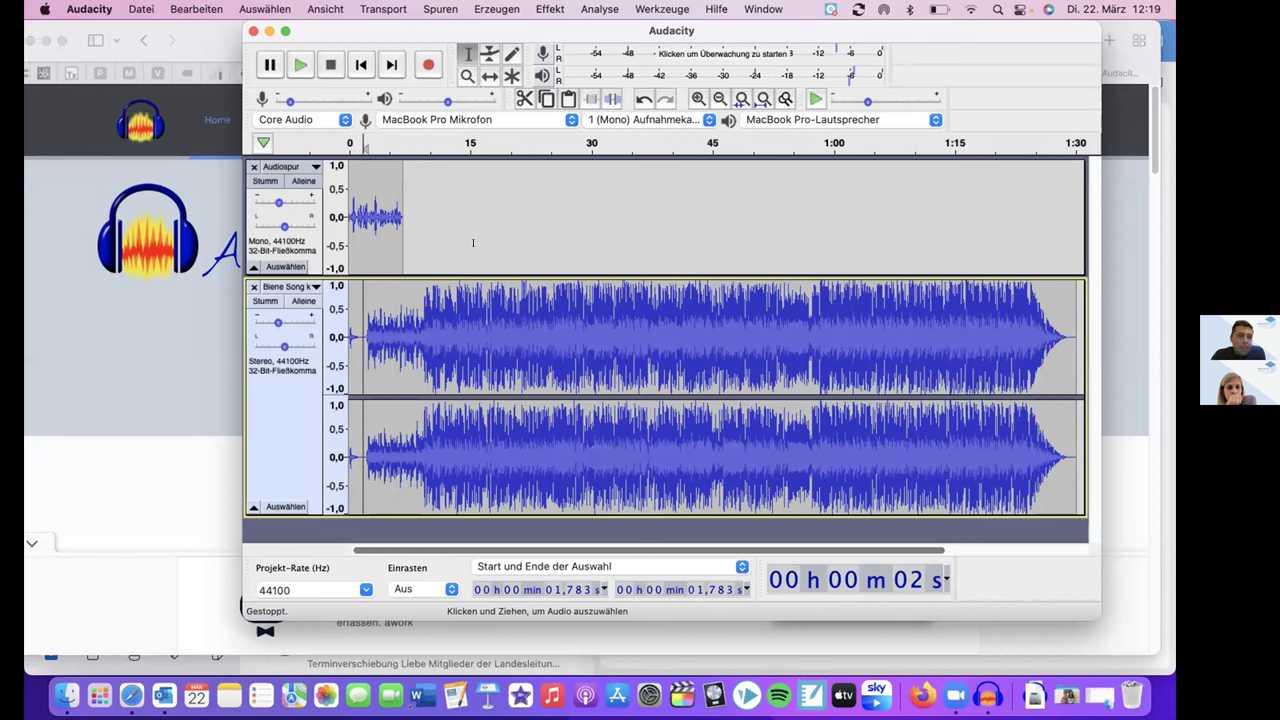
Export the project as the MP3 file Test.mp3 to the Downloads folder, accepting the stereo mixdown and the existing metadata tags
click(138, 9)
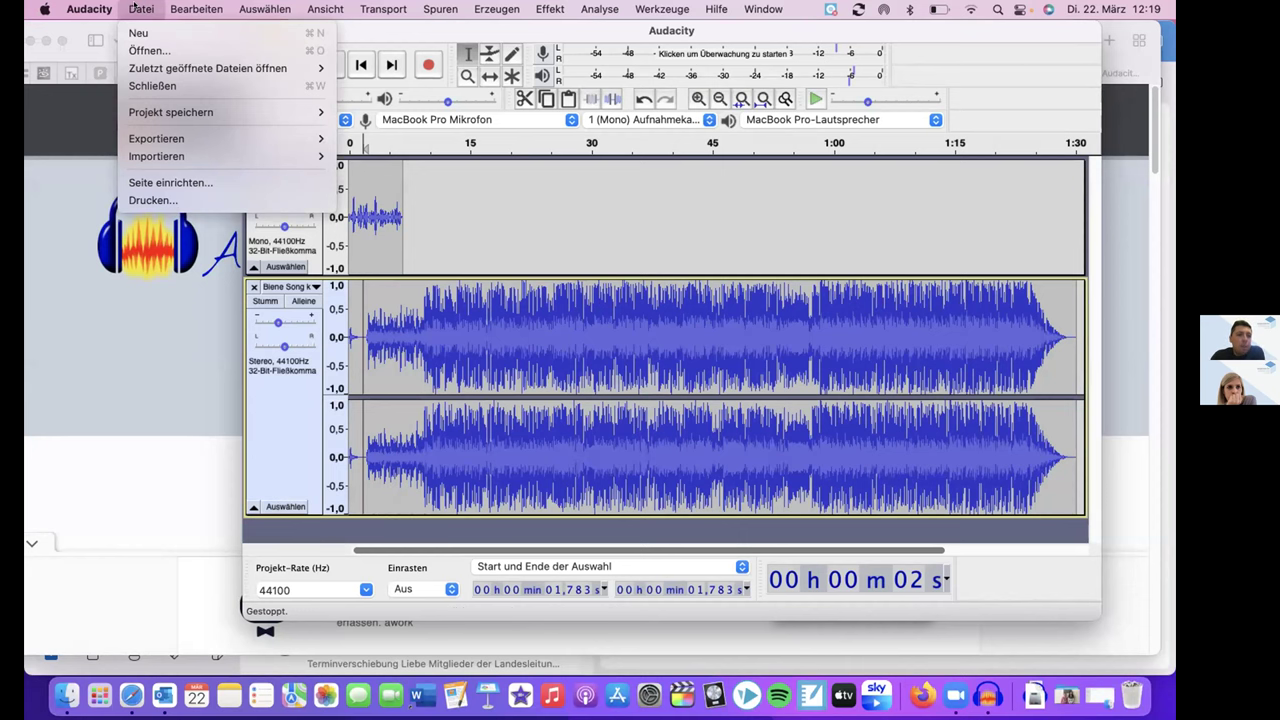
click(134, 8)
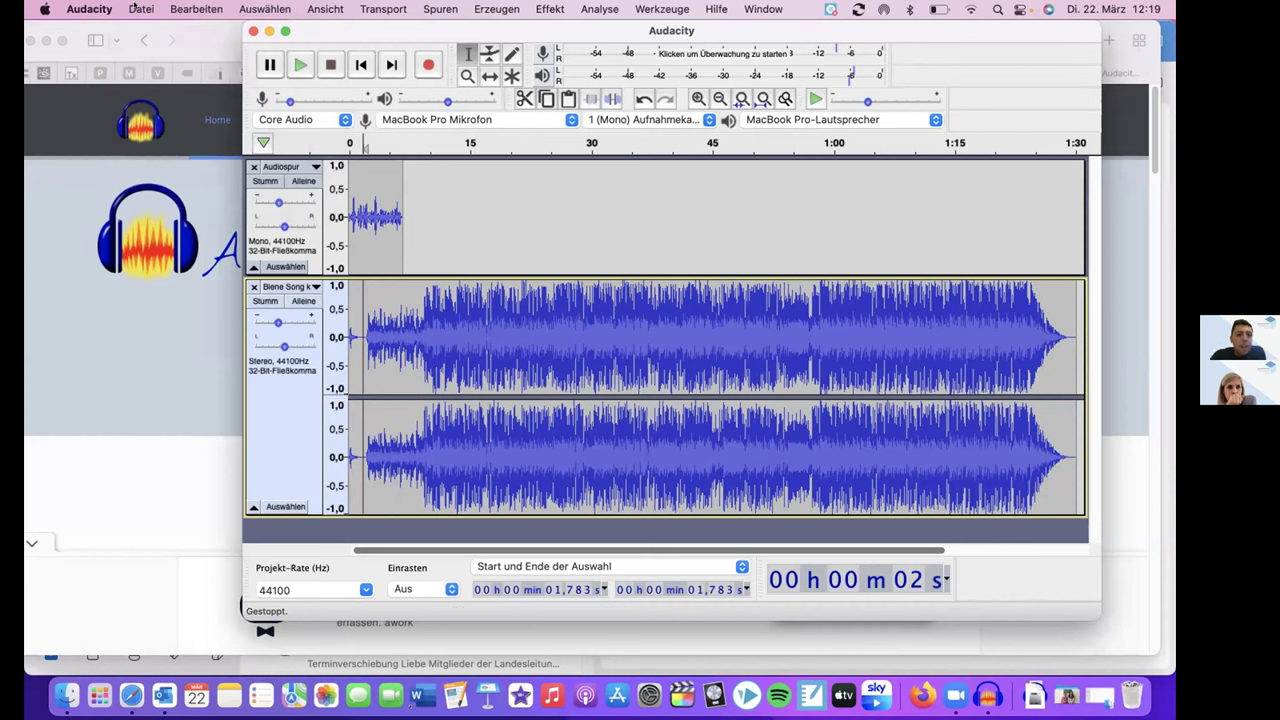
click(134, 8)
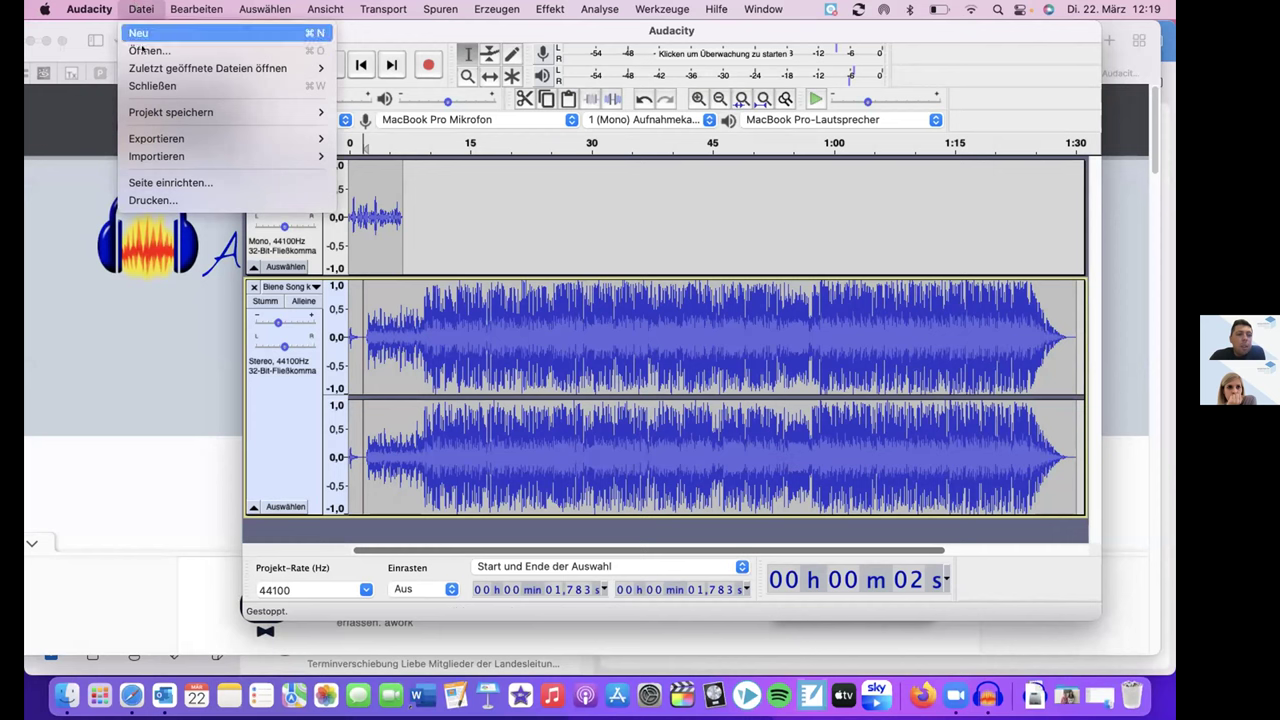
mouse_move(175, 138)
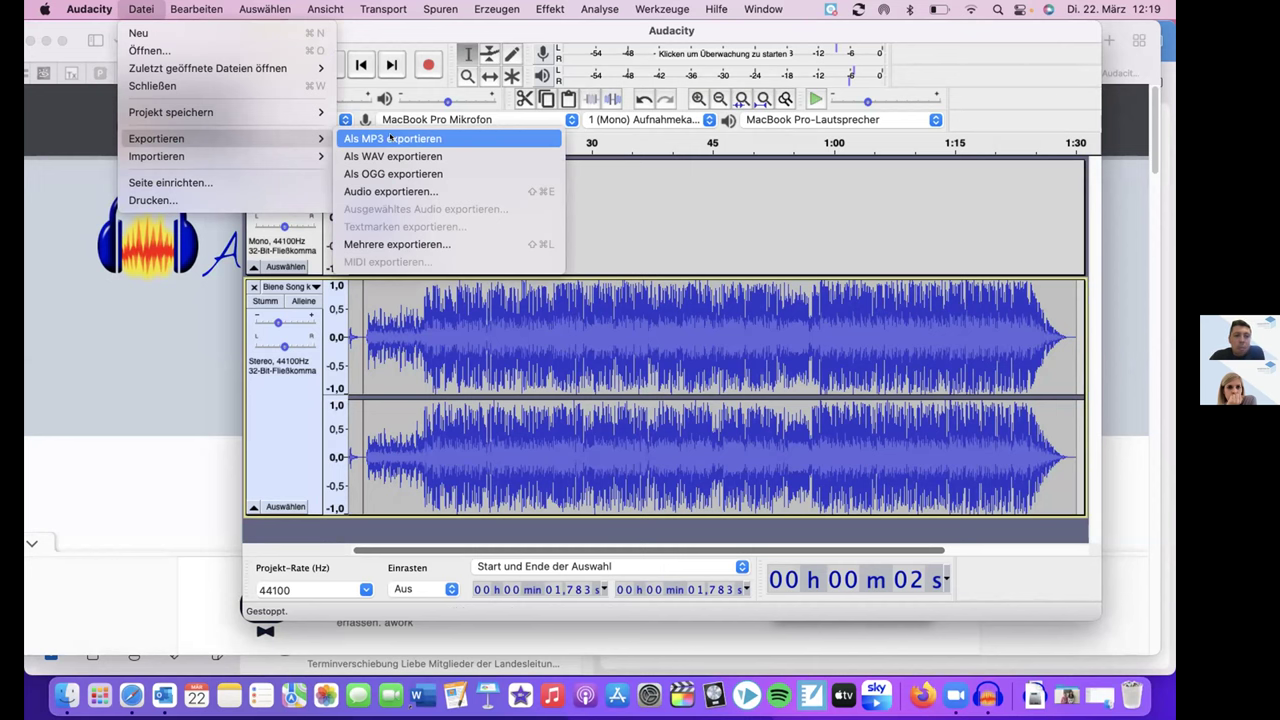
click(390, 138)
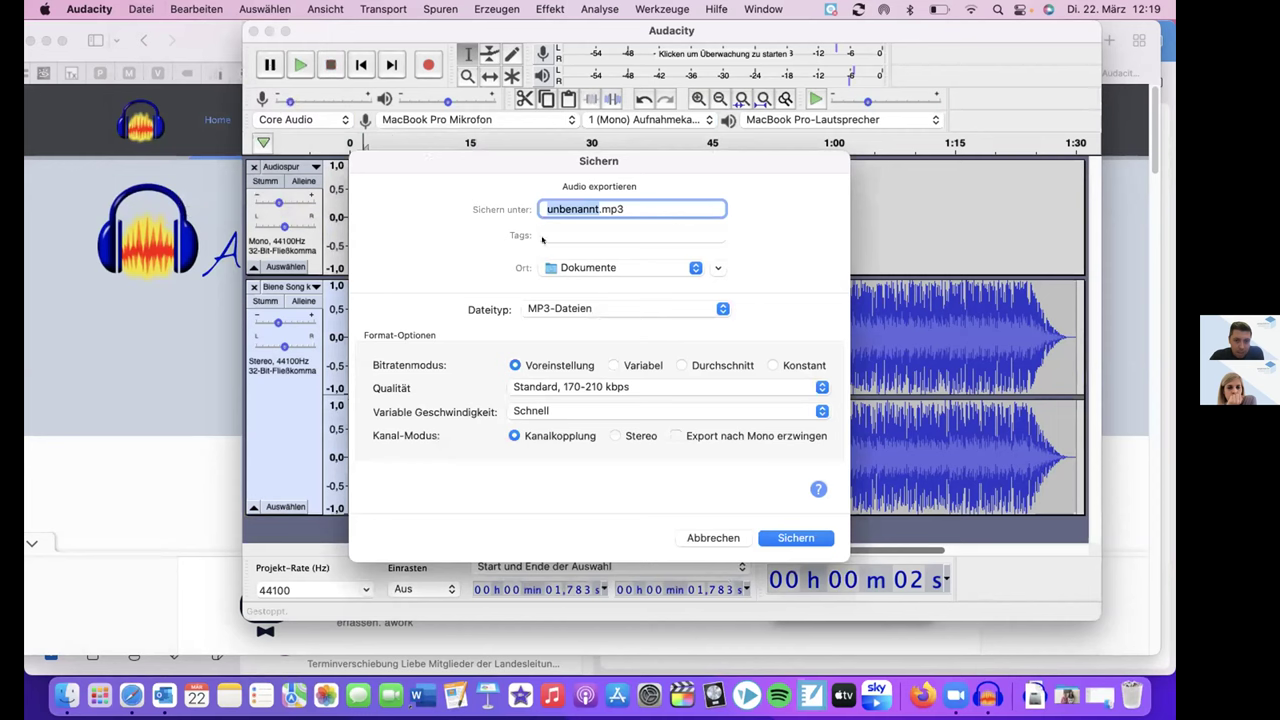
click(580, 267)
click(595, 480)
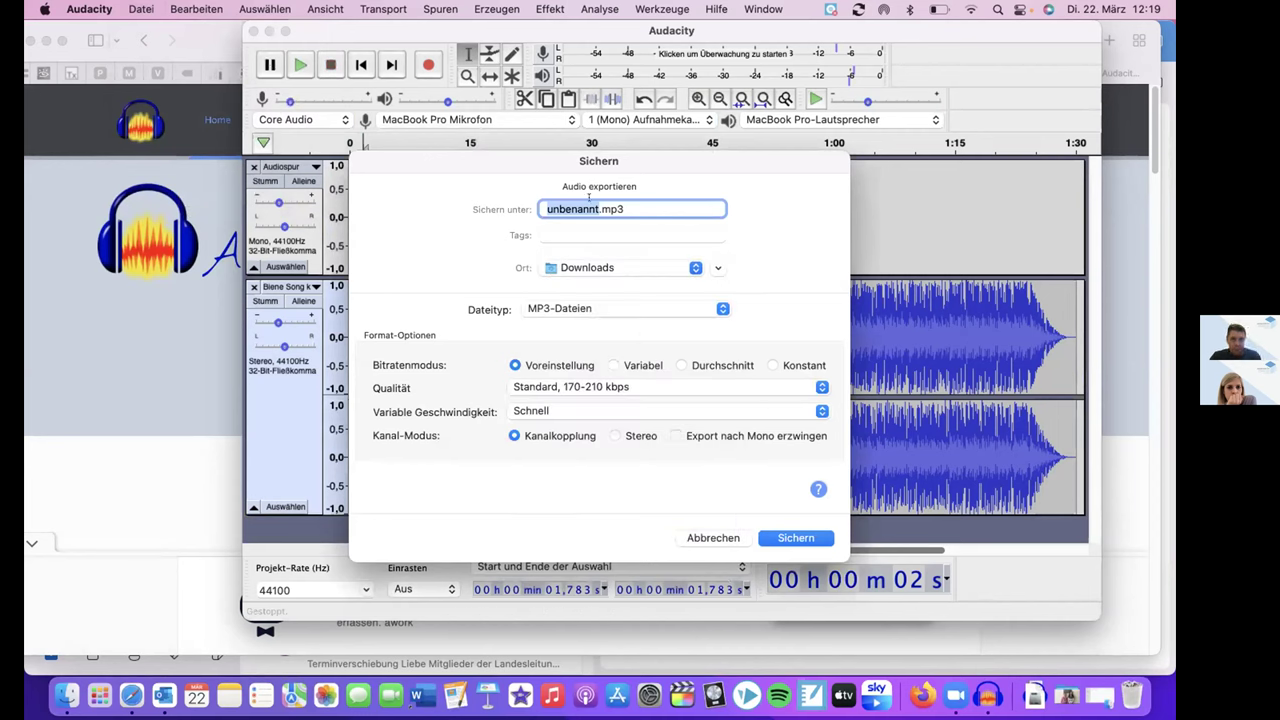
text(Test)
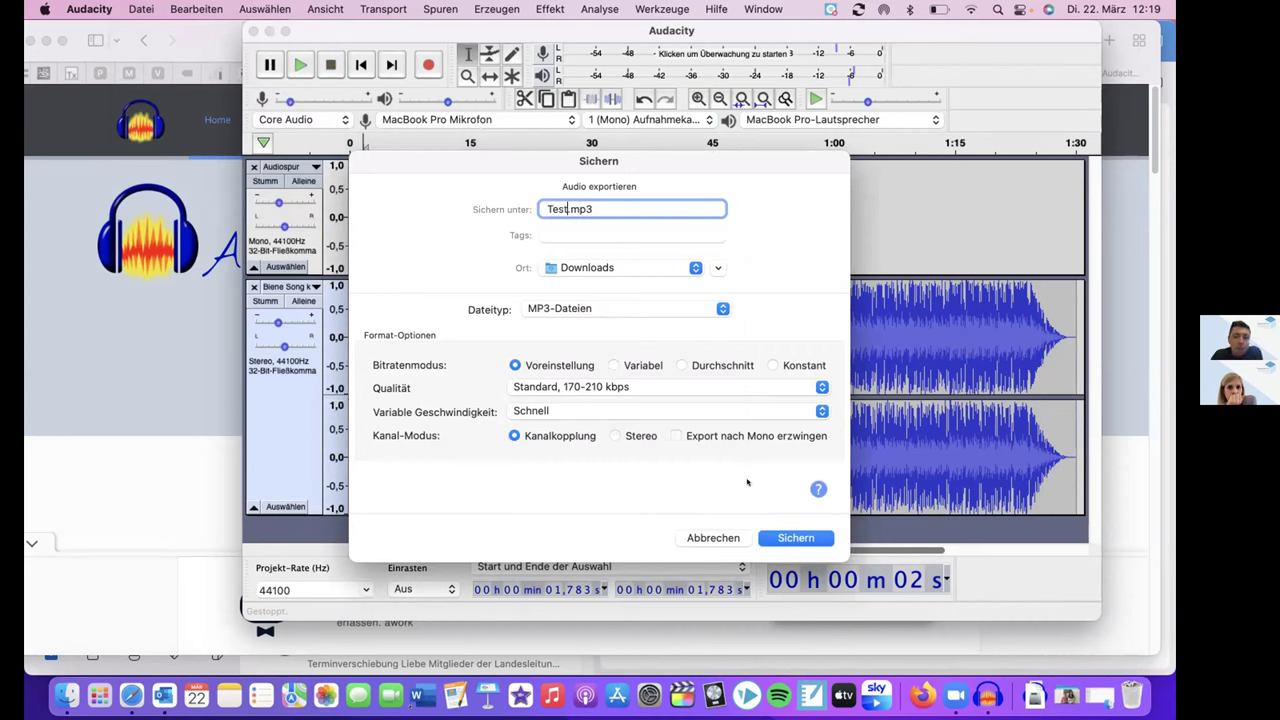
click(795, 538)
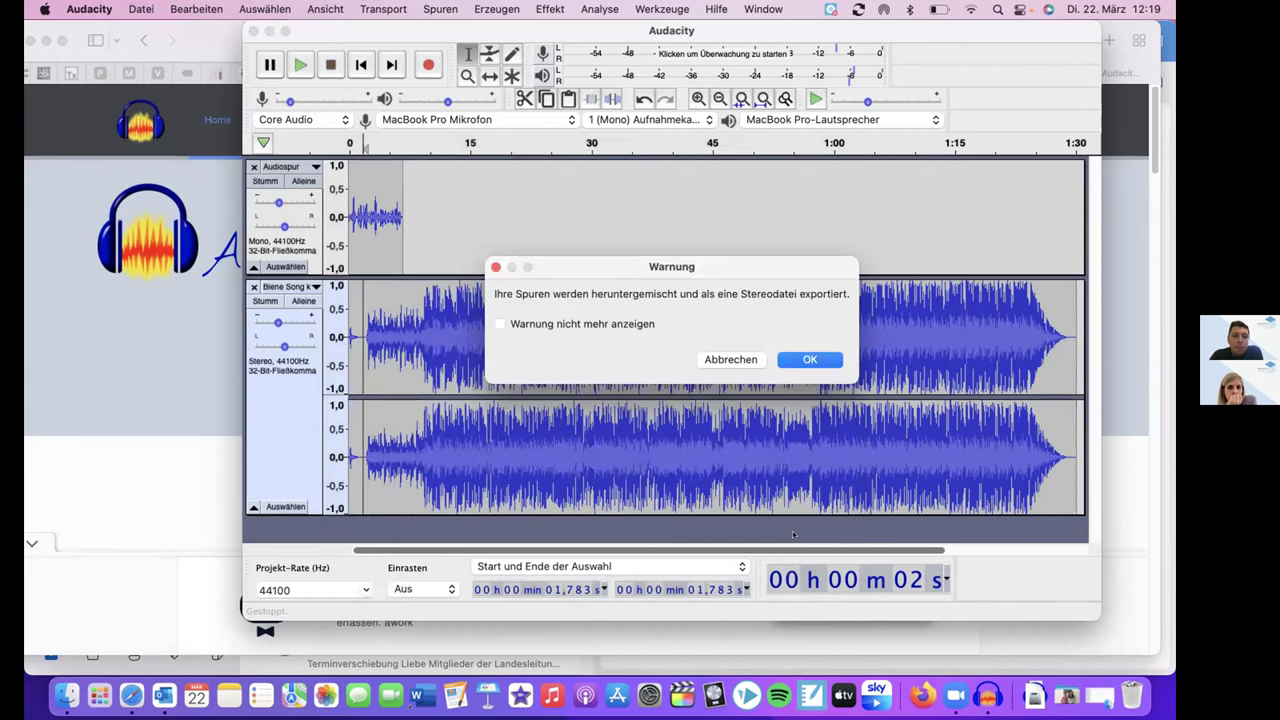
click(816, 358)
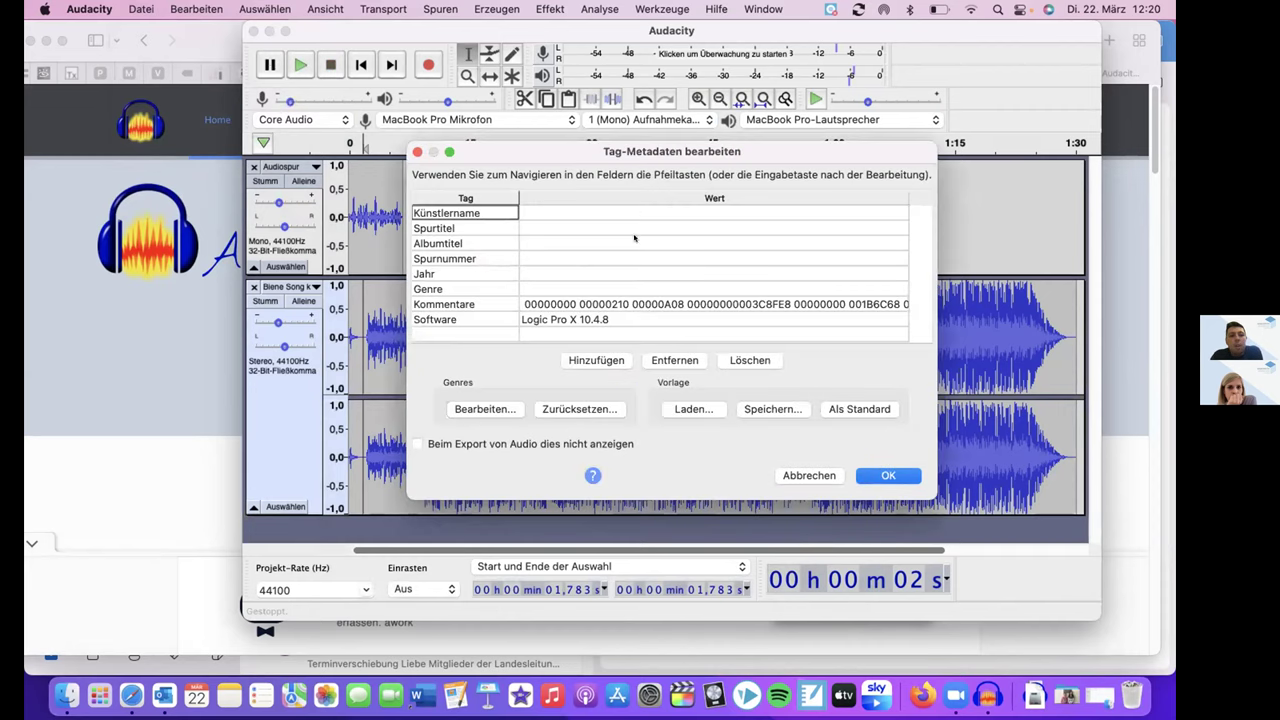
click(886, 474)
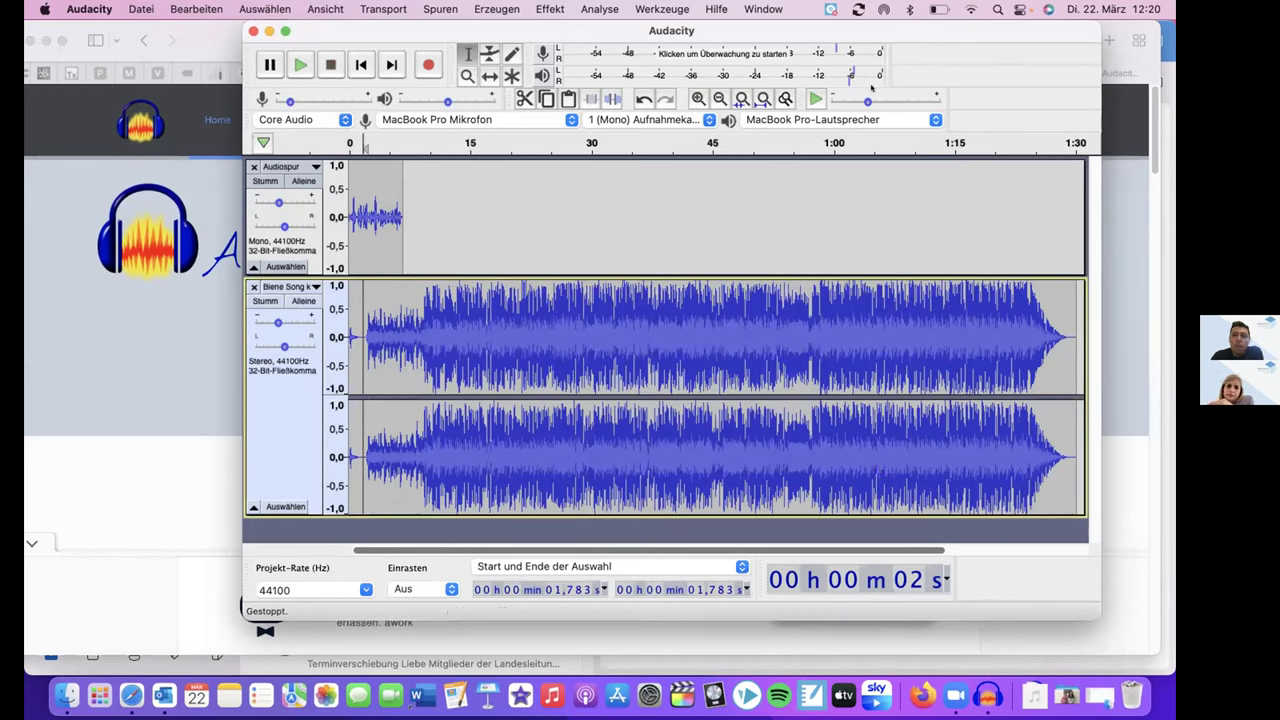
Switch to the Book Creator book in Safari and add Test.mp3 from Downloads to page 2
click(131, 695)
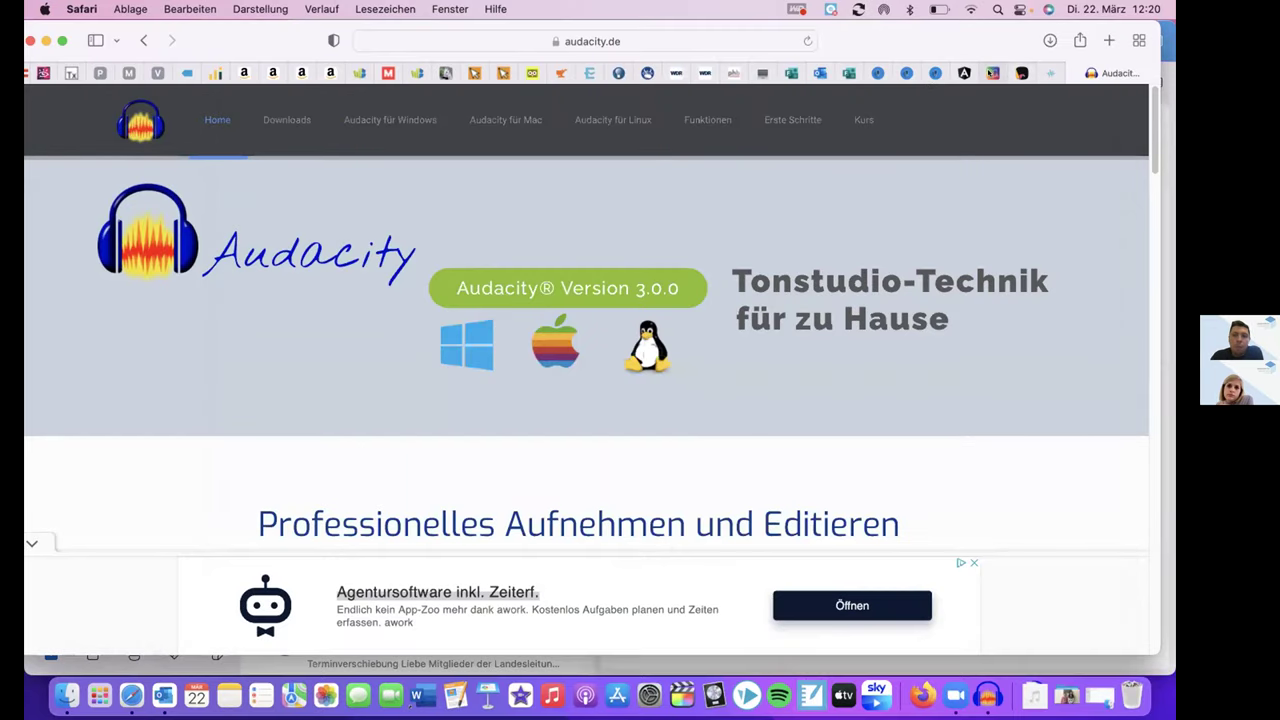
click(1000, 73)
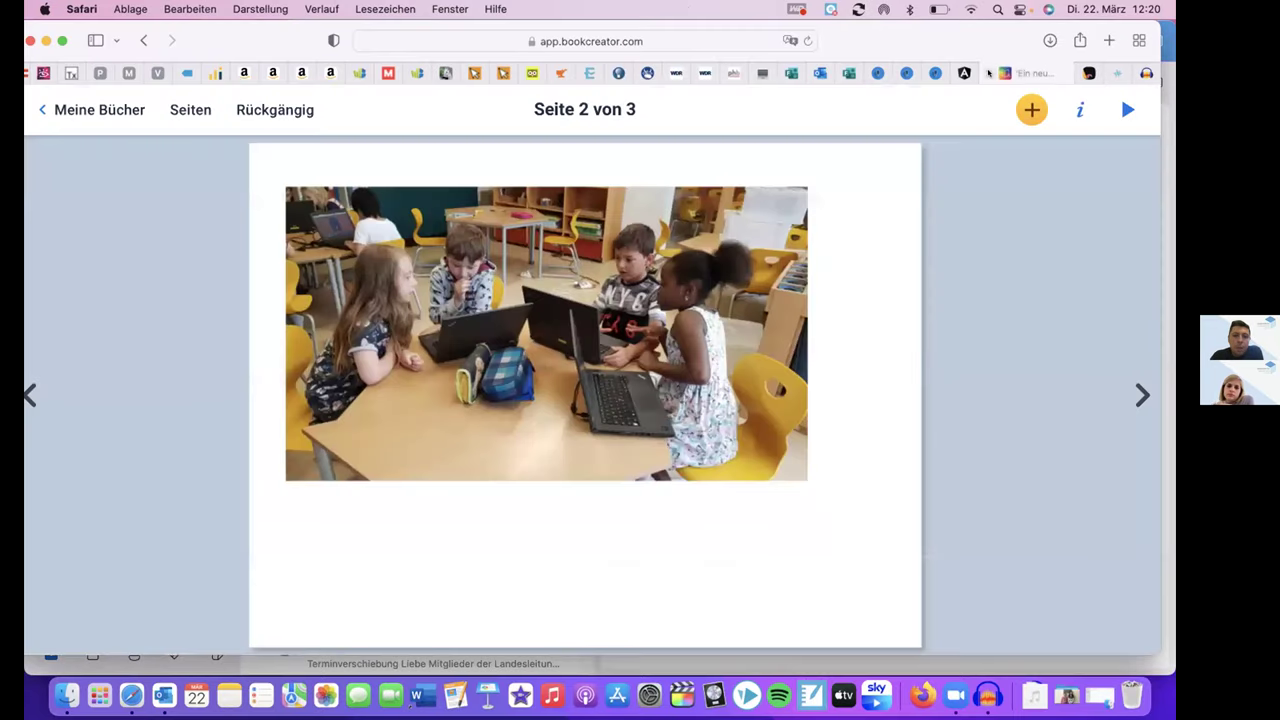
click(1032, 109)
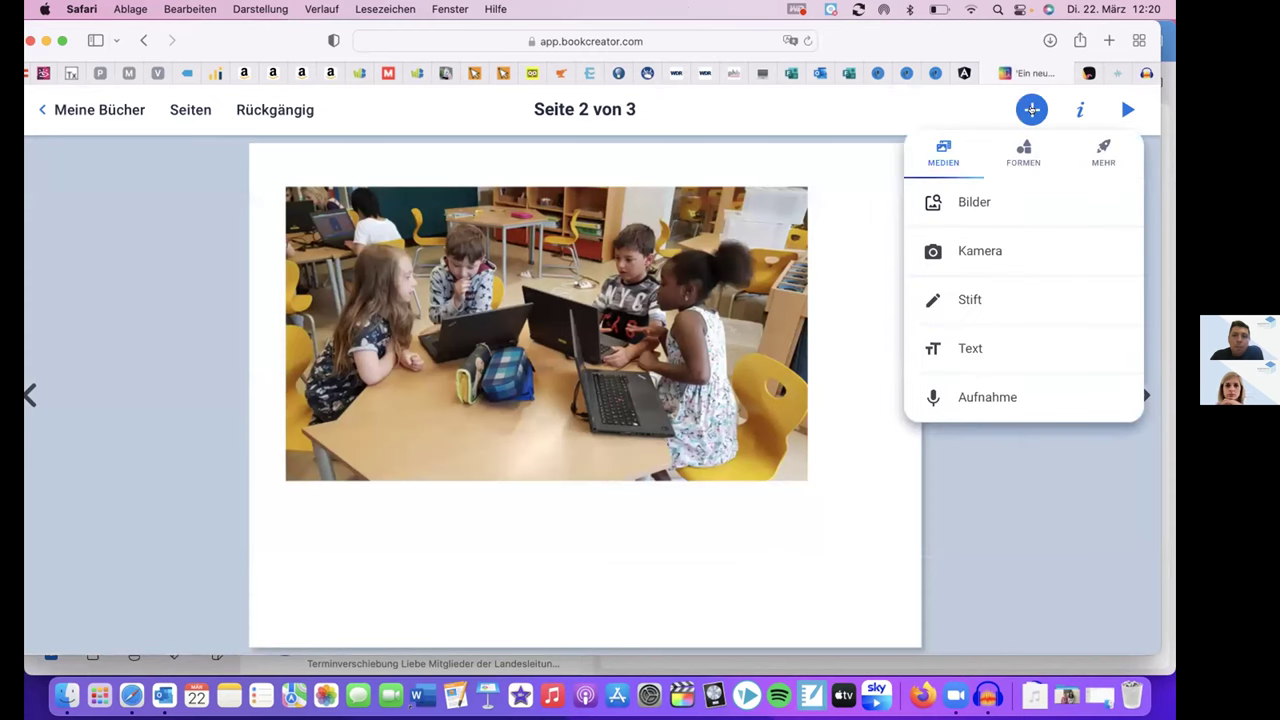
click(1100, 150)
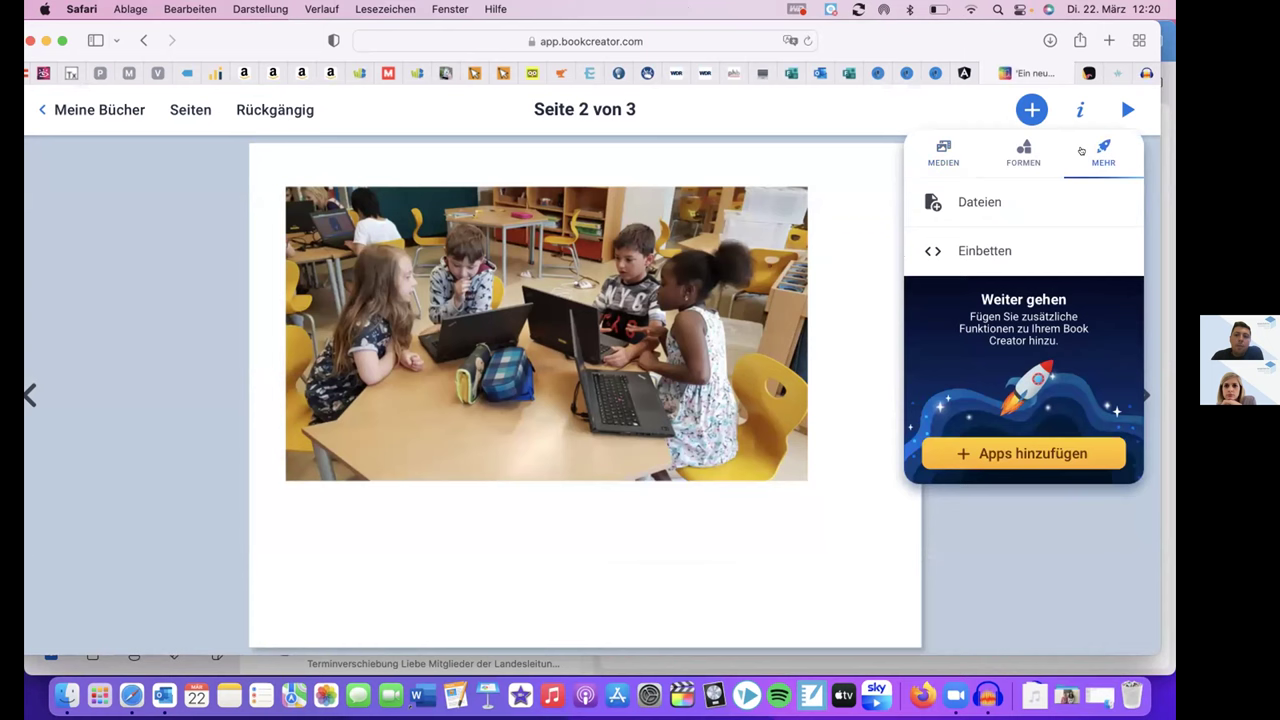
click(955, 201)
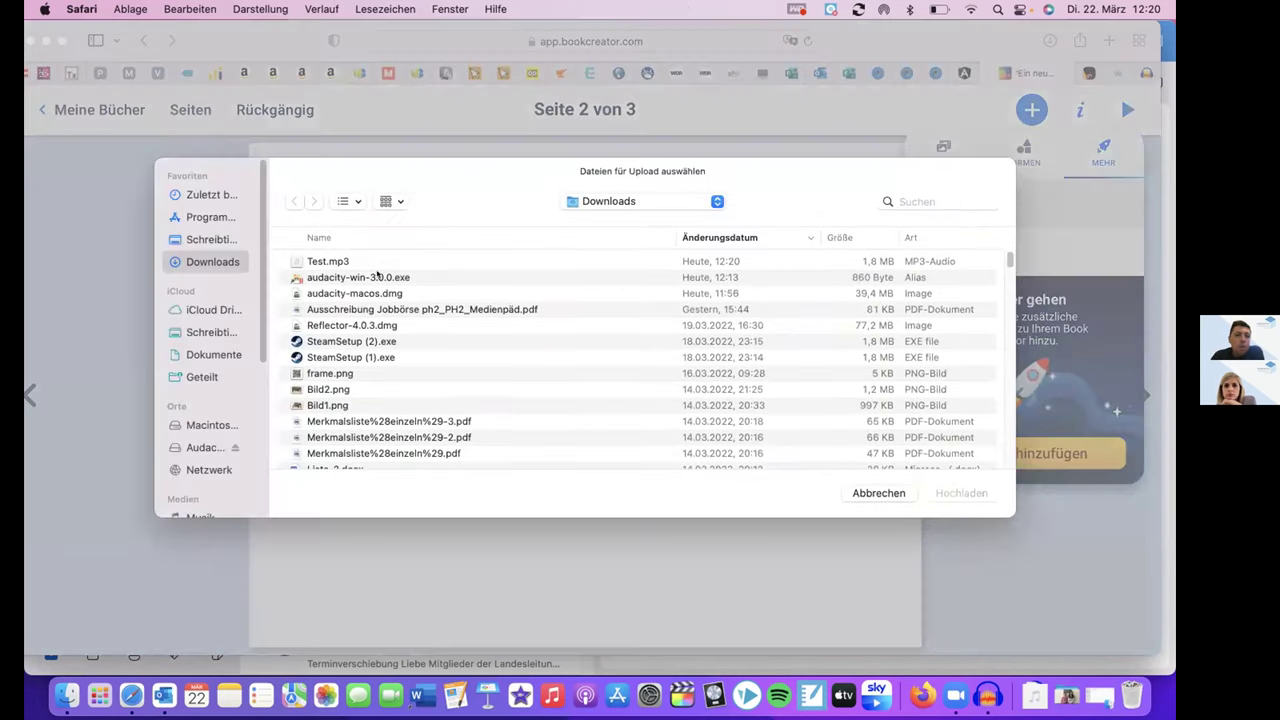
click(324, 261)
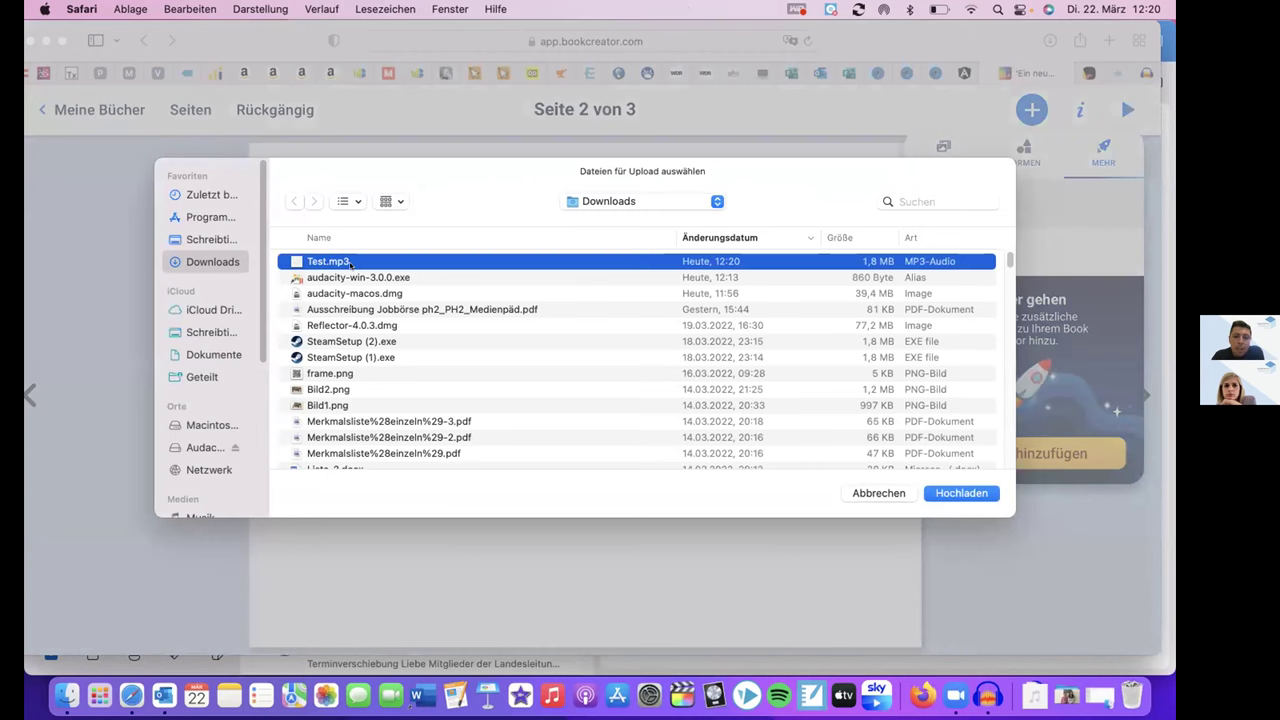
click(970, 493)
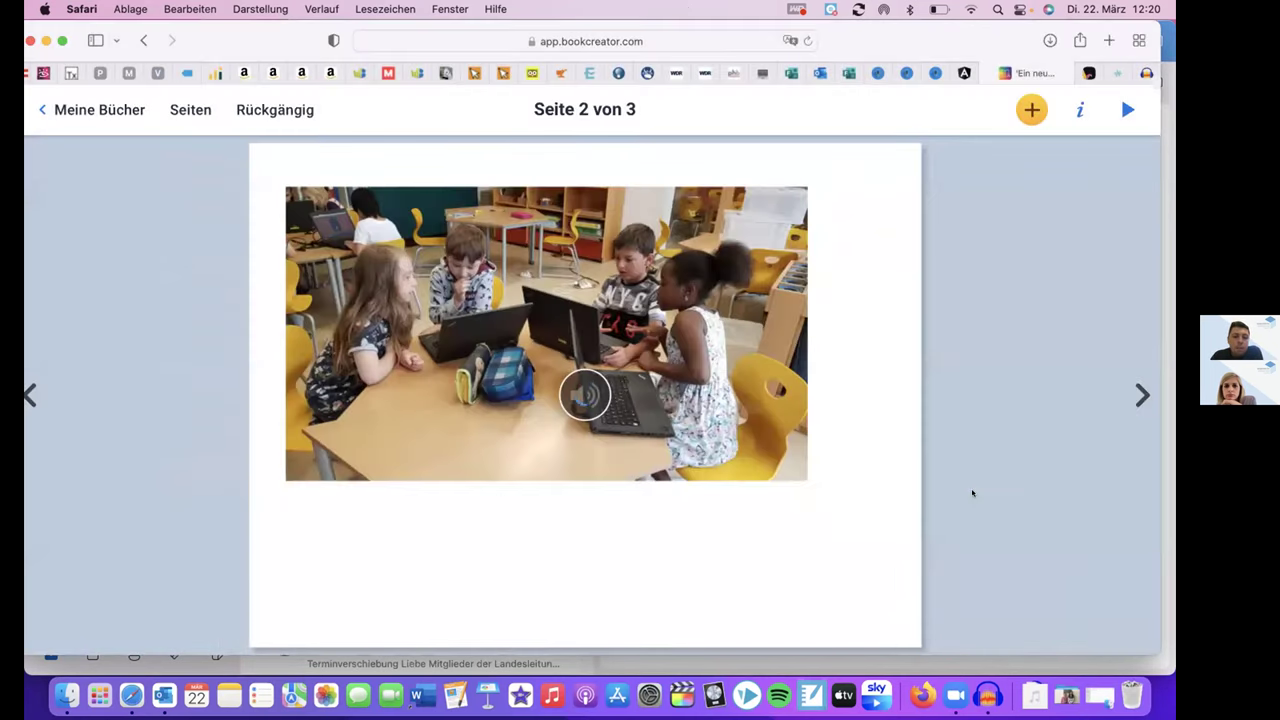
Play and pause the inserted audio, and move its speaker icon just below the photo's lower-right corner
click(581, 392)
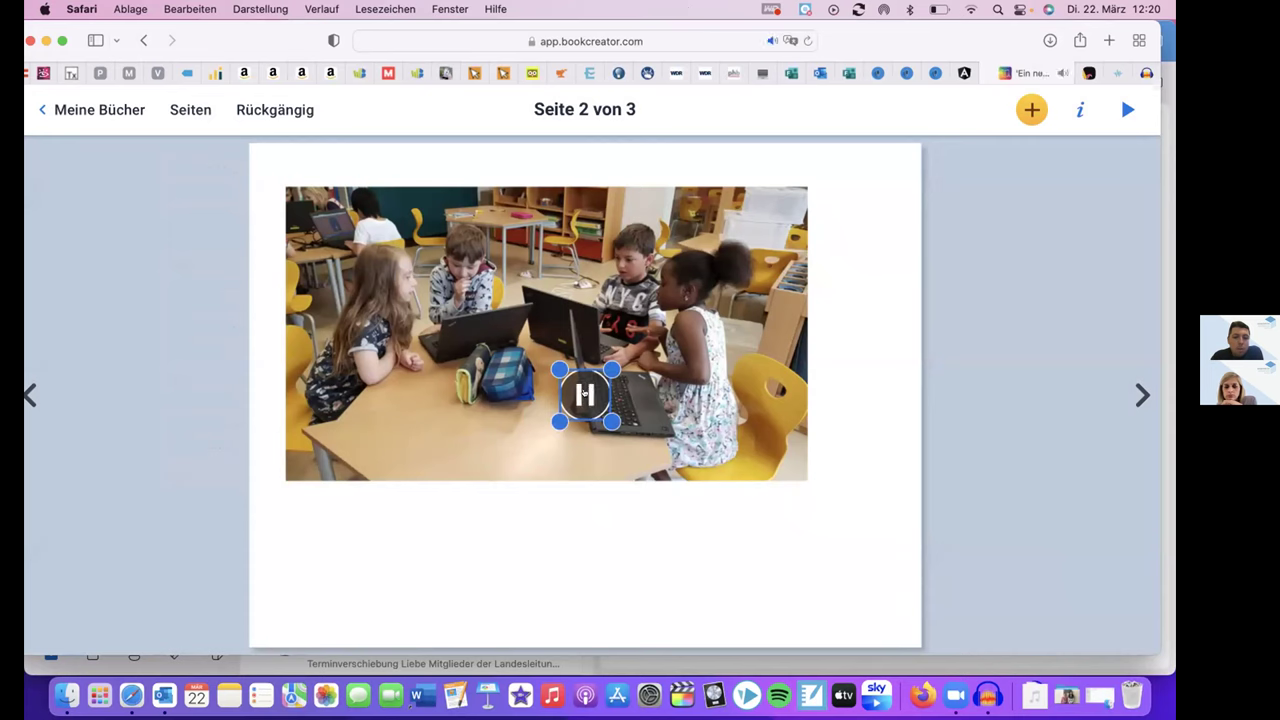
click(585, 394)
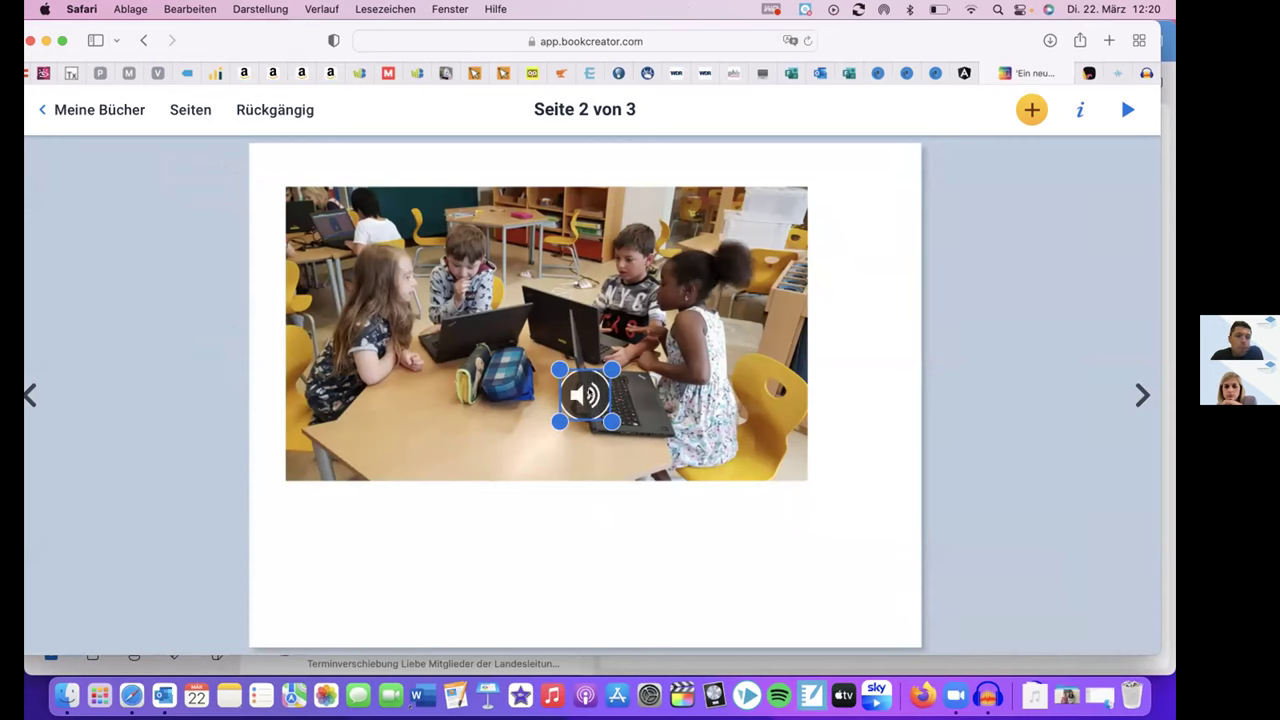
drag(585, 395, 817, 517)
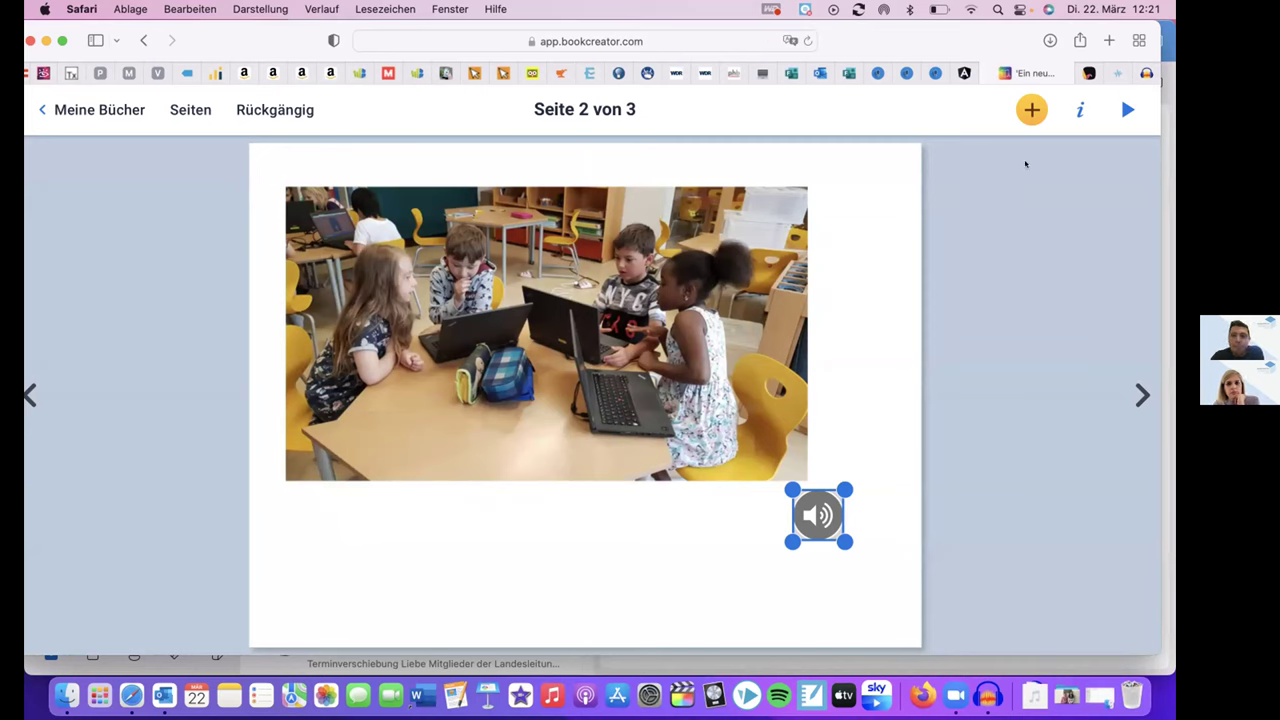
click(1032, 110)
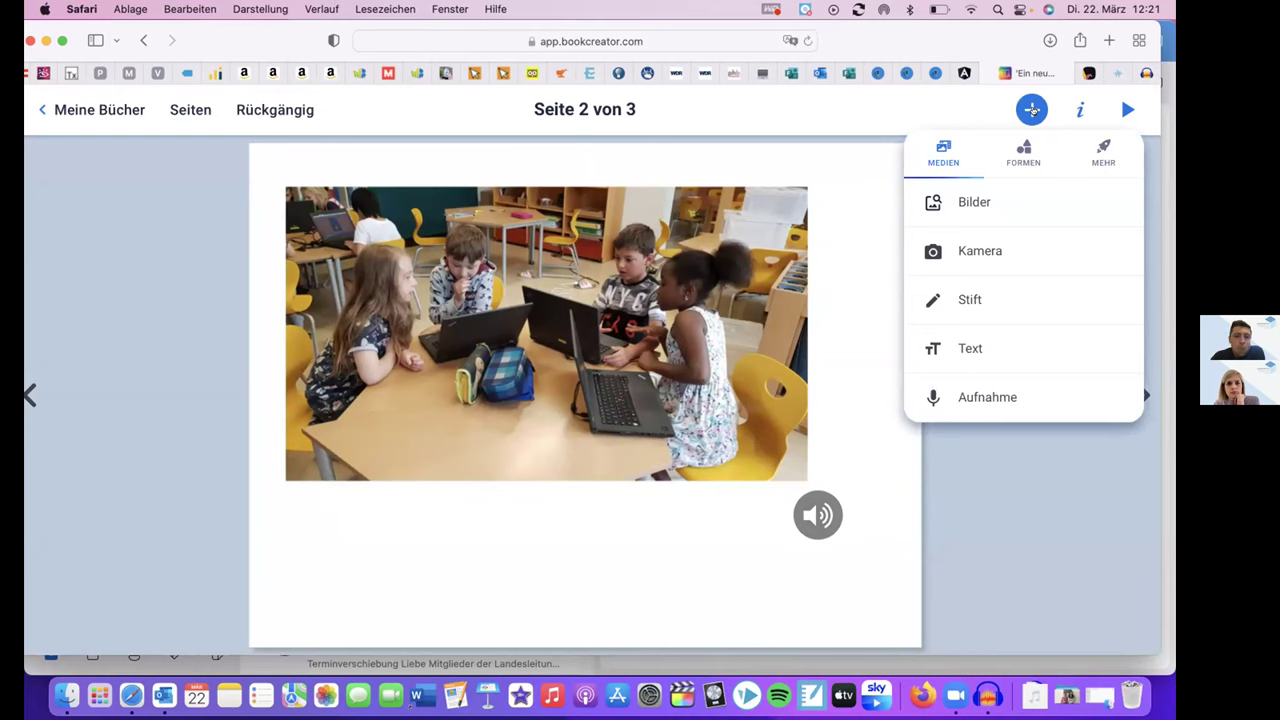
click(1023, 150)
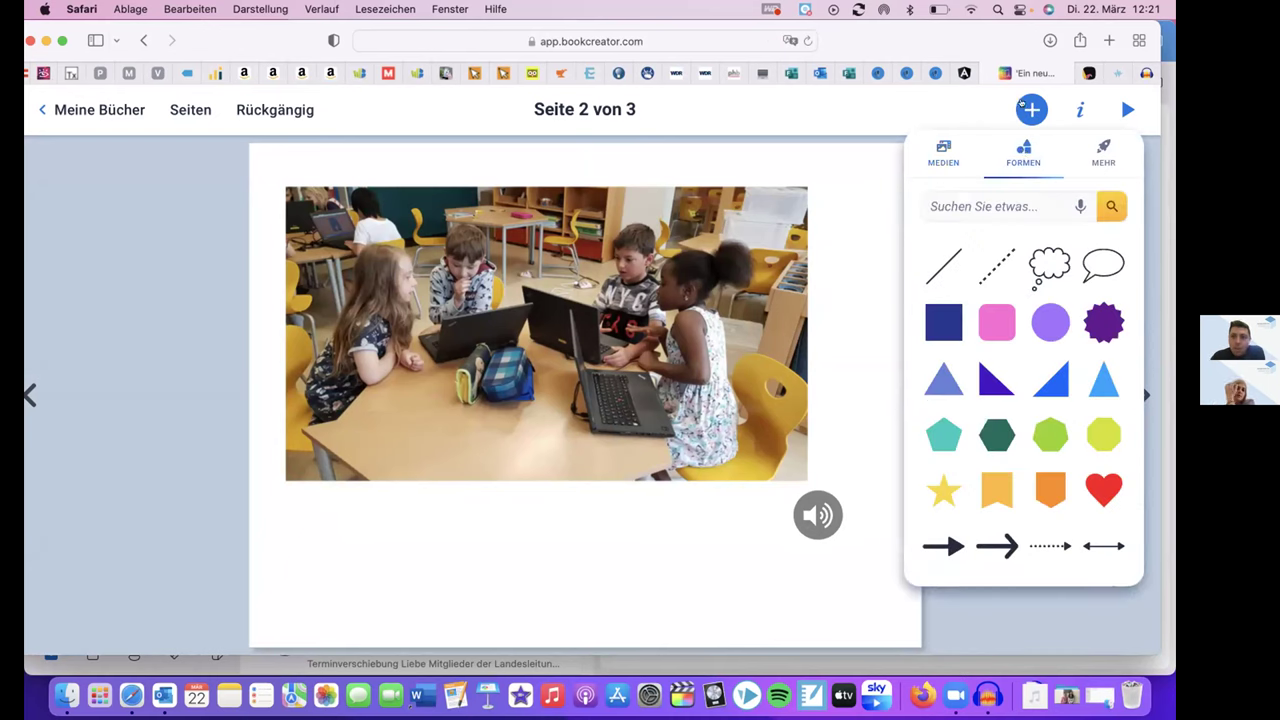
click(1022, 104)
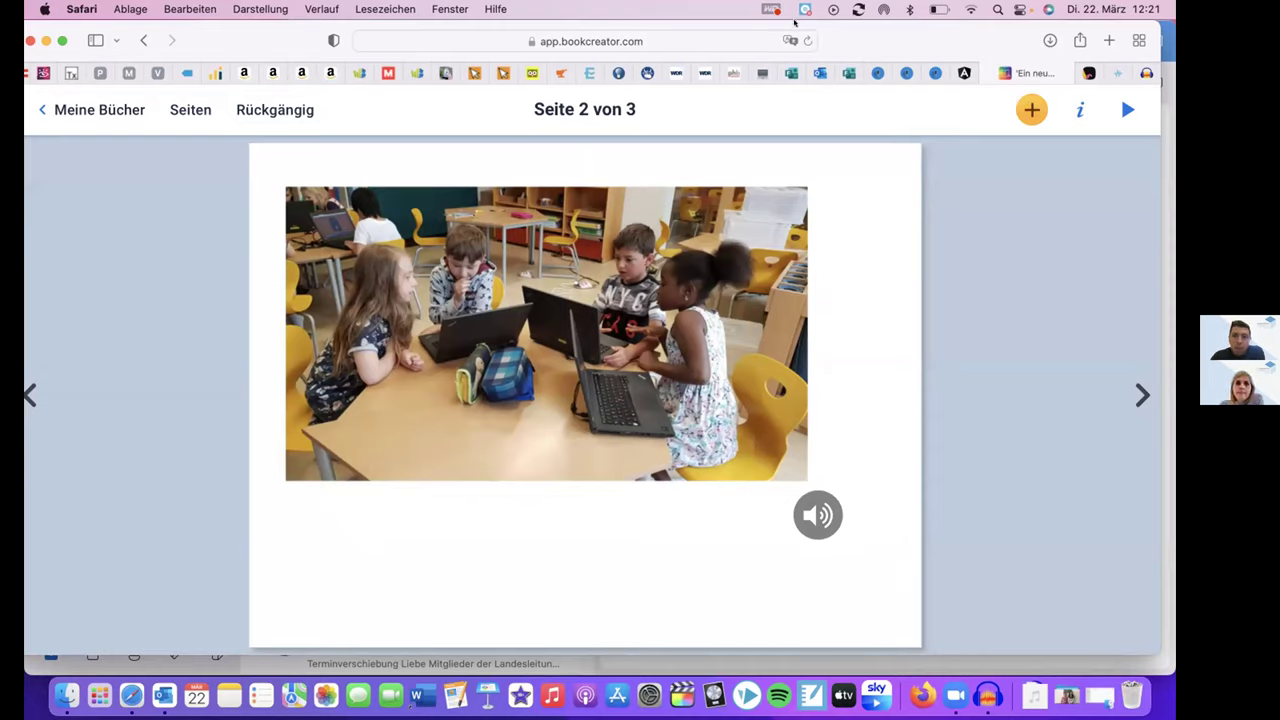